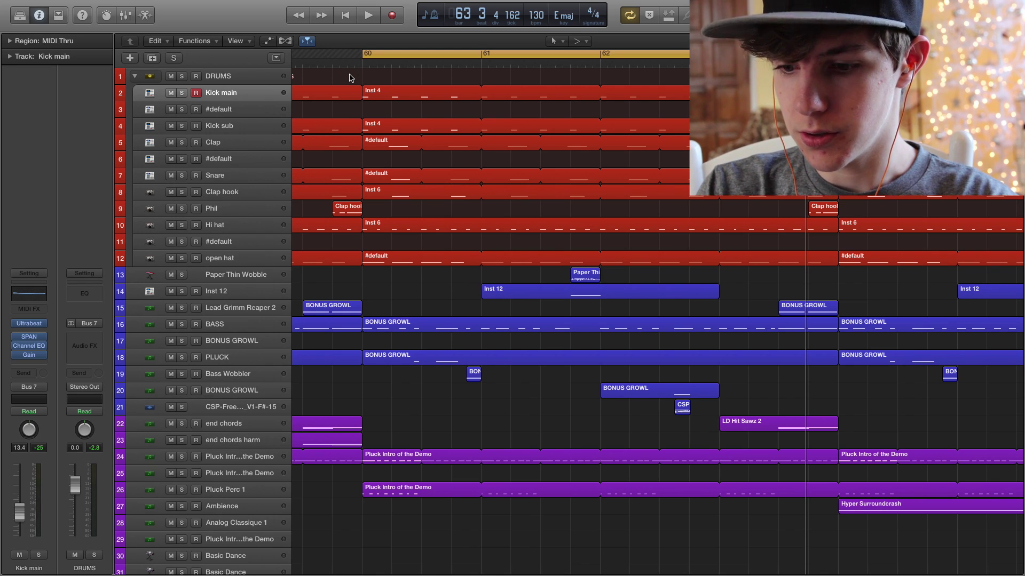
# - Play the cycled section and progressively solo Kick main, Kick sub, Clap, Snare, Clap hook, Hi hat and open hat
pyautogui.press('space')
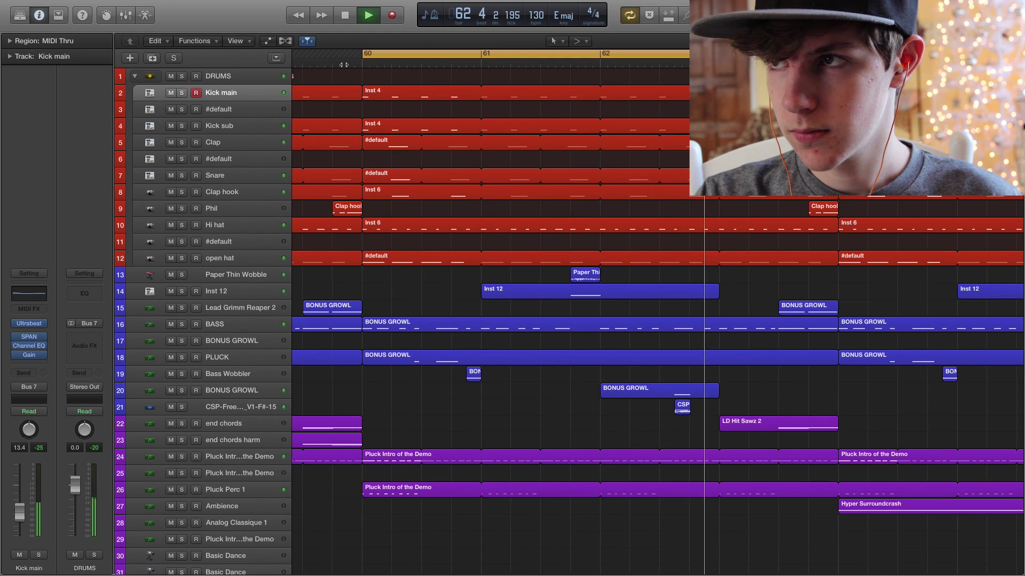
pyautogui.click(181, 92)
pyautogui.click(182, 126)
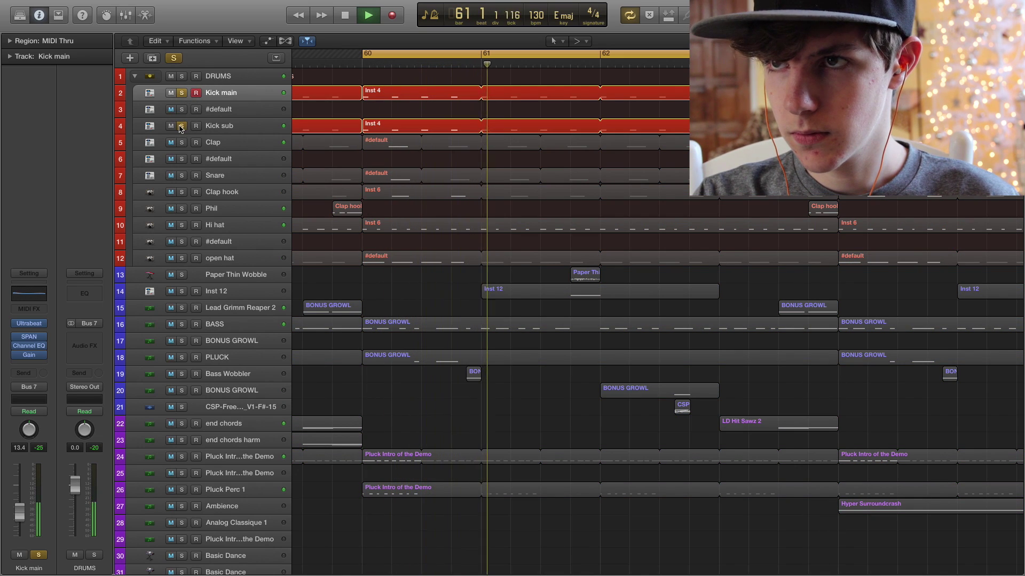
pyautogui.click(181, 143)
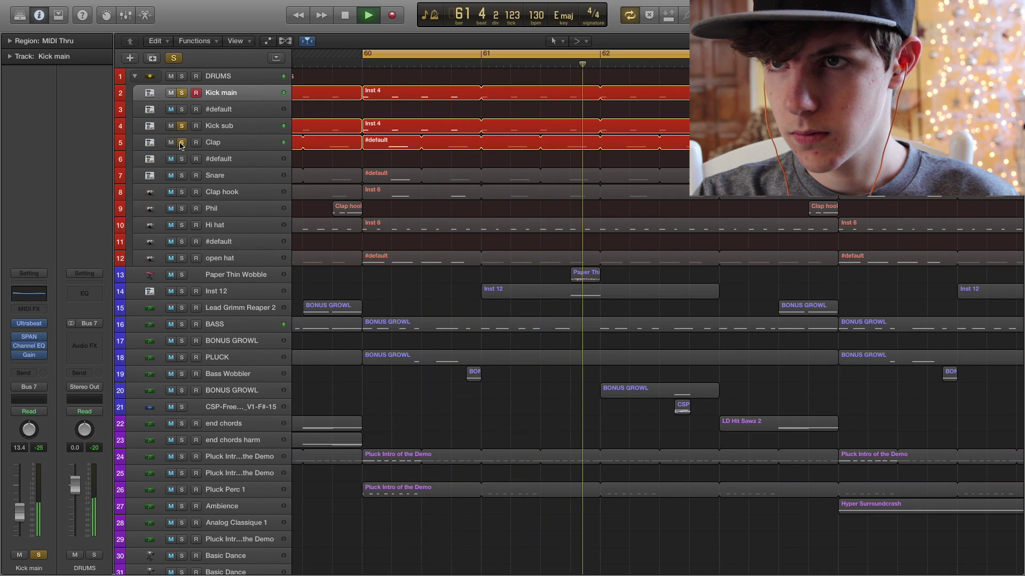
pyautogui.click(182, 176)
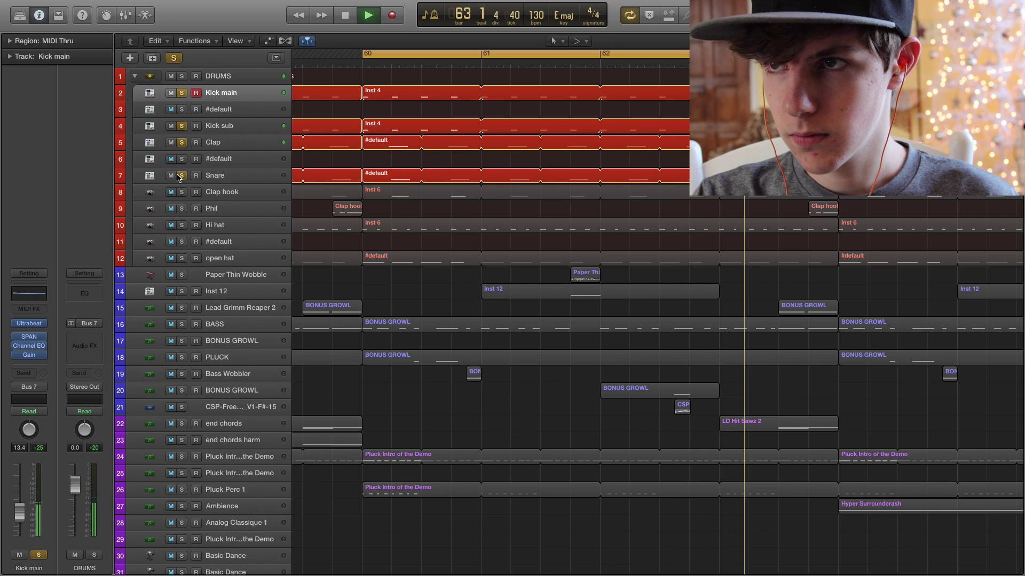
pyautogui.click(181, 192)
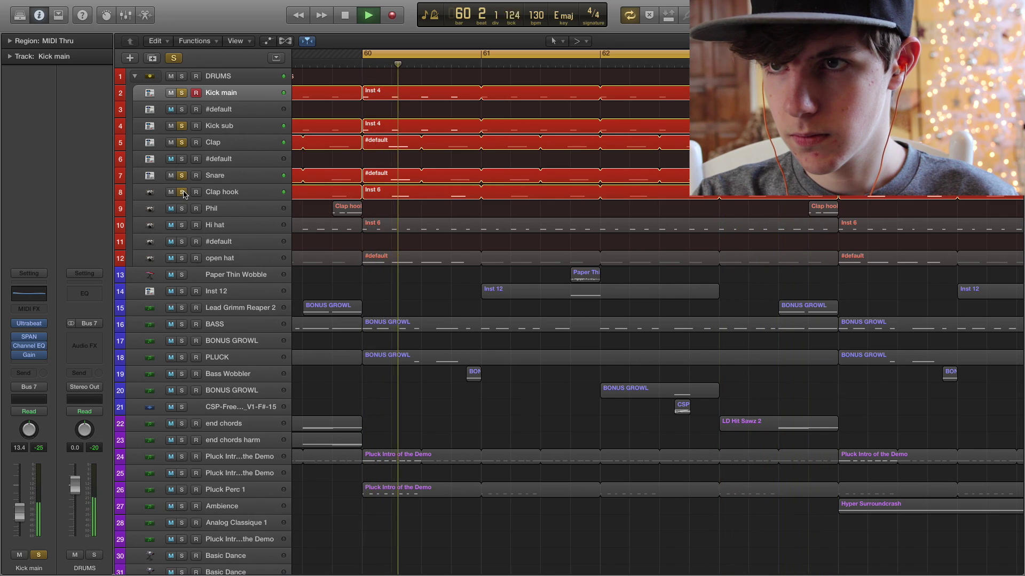
pyautogui.click(182, 226)
pyautogui.click(182, 258)
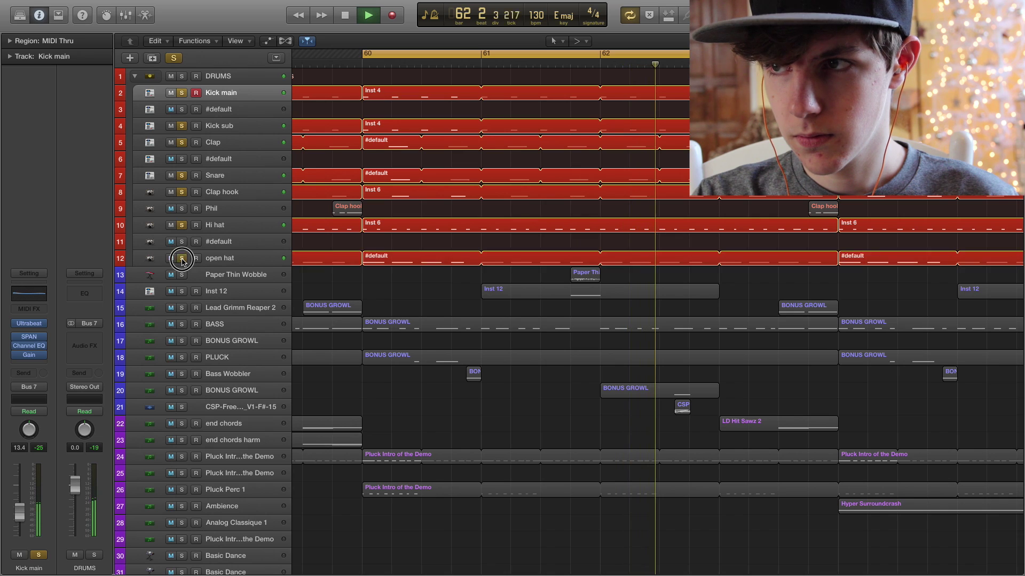
# - During playback, progressively add Paper Thin Wobble, Inst 12, BASS, PLUCK, Bass Wobbler and track 20 BONUS GROWL to the soloed tracks
pyautogui.click(182, 275)
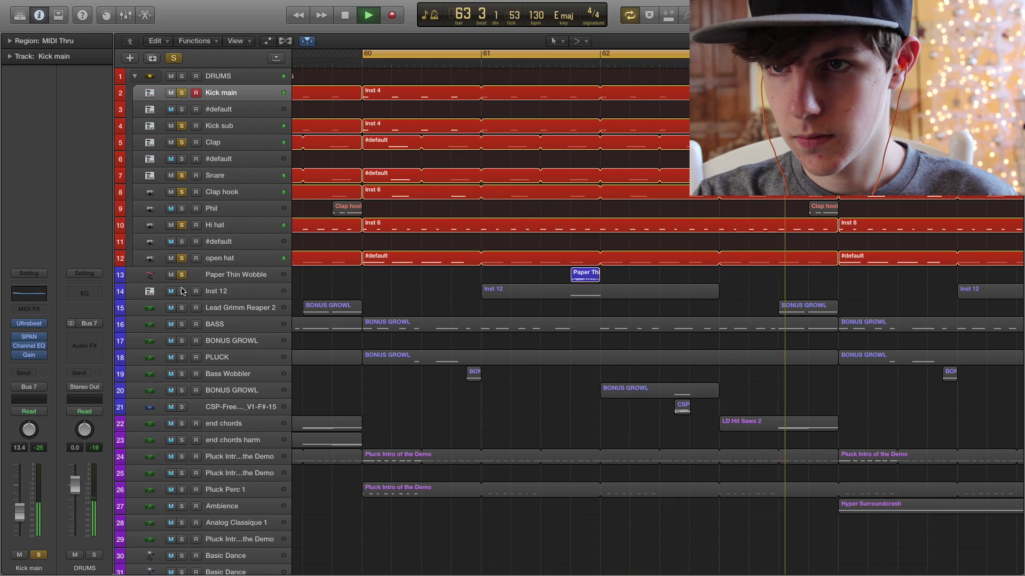
pyautogui.click(182, 291)
pyautogui.click(182, 325)
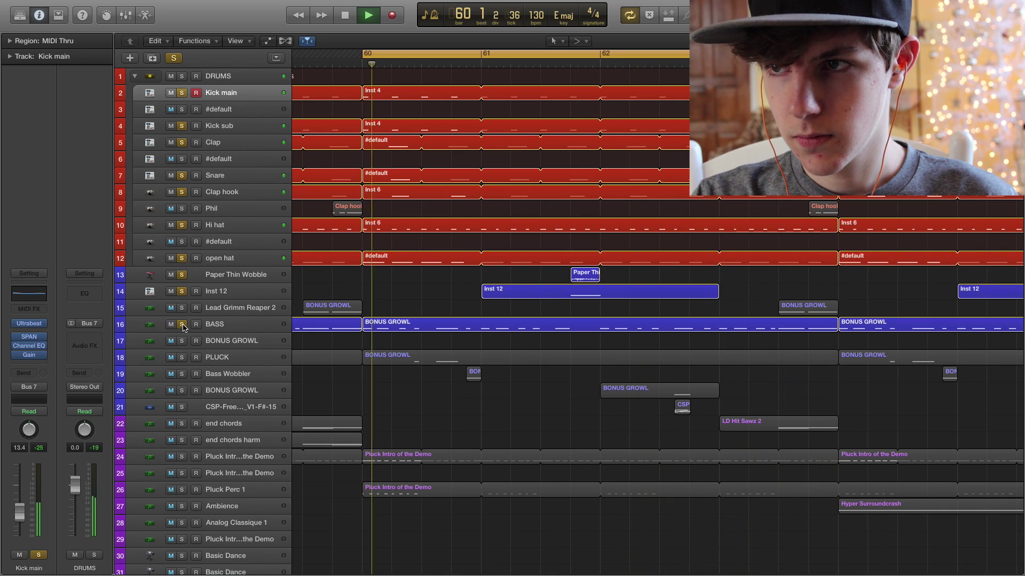
pyautogui.click(182, 358)
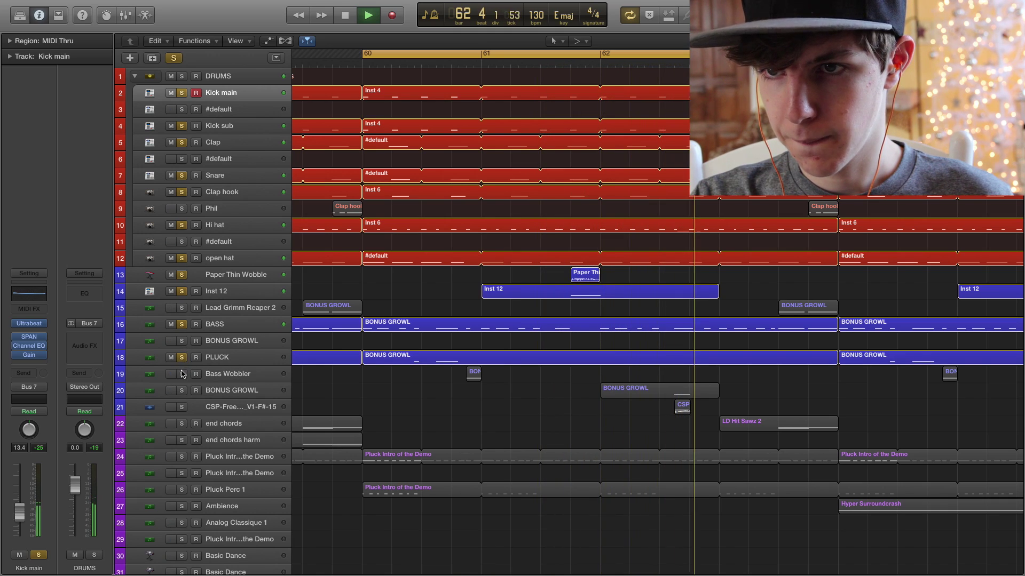
pyautogui.click(180, 374)
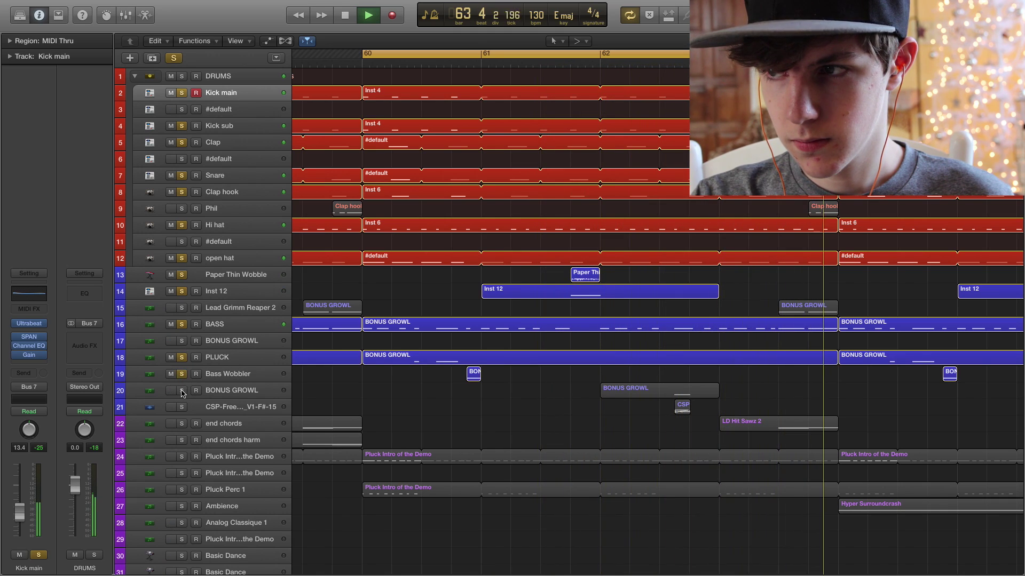
pyautogui.click(182, 391)
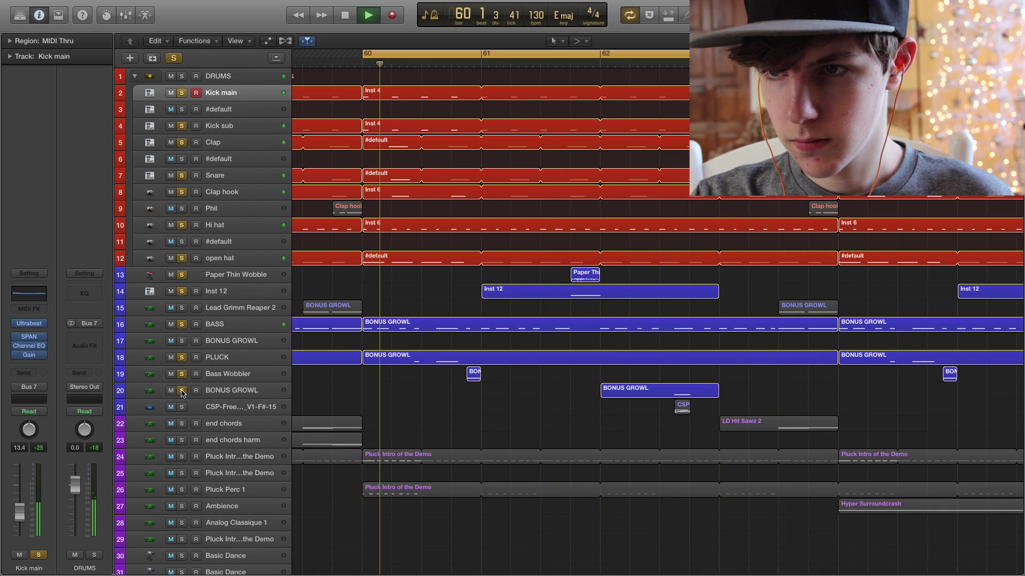
# - Add end chords, the track 24 pluck intro and Pluck Perc 1 to the soloed tracks, and stop playback after listening
pyautogui.click(182, 424)
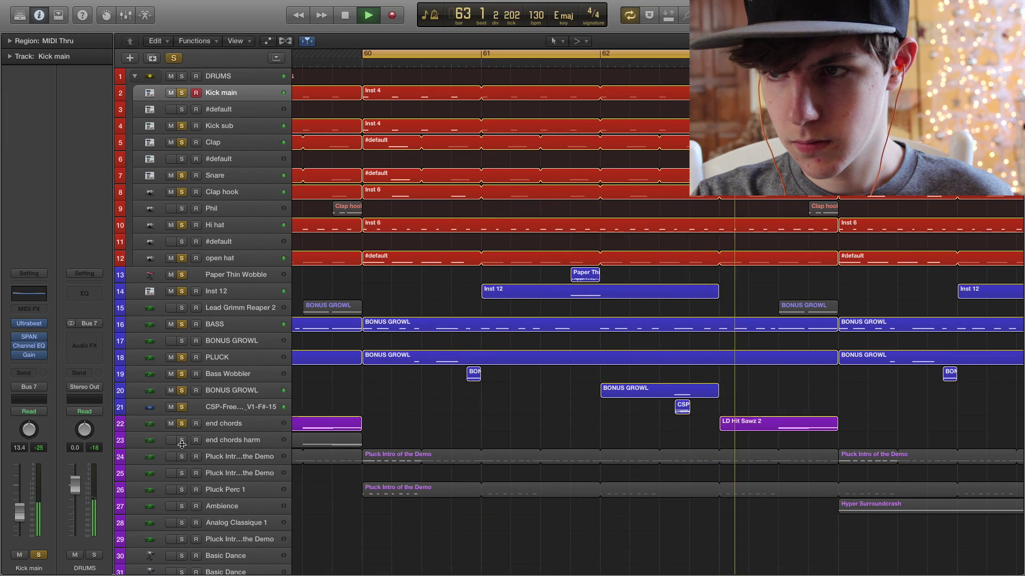
pyautogui.click(182, 457)
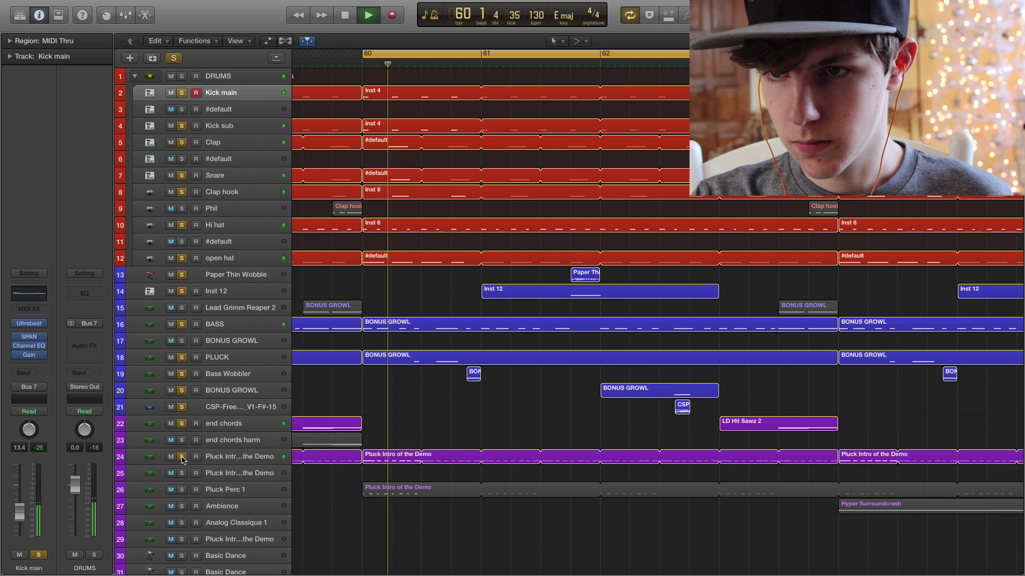
pyautogui.click(181, 490)
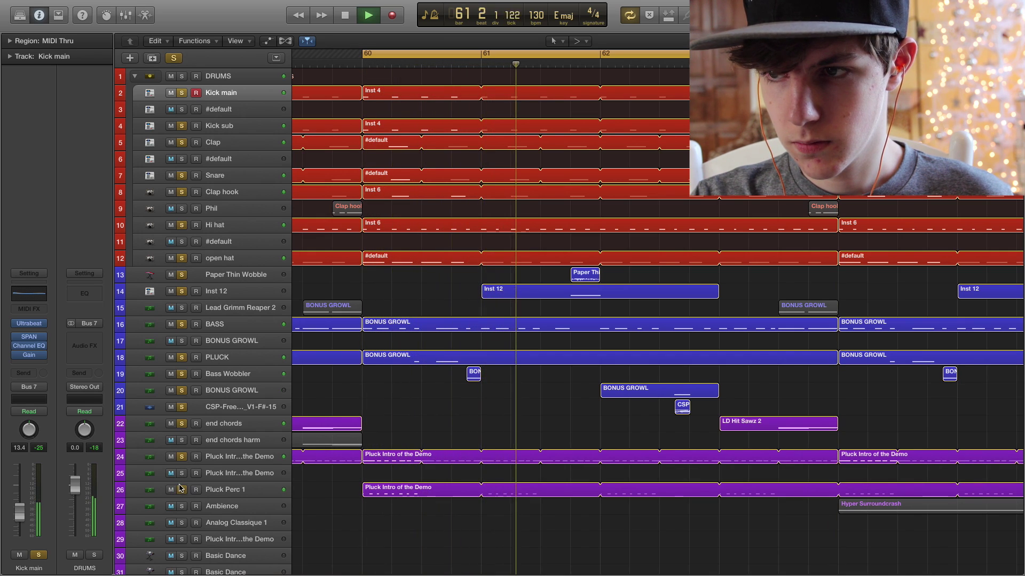
pyautogui.press('space')
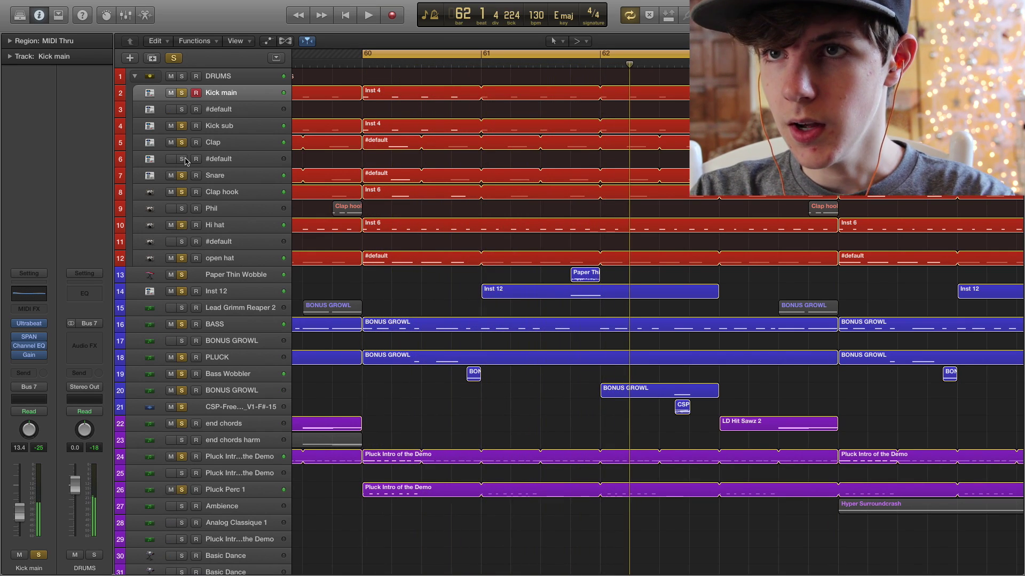
# - Clear all track solos and audition the Kick main track on its own
pyautogui.click(174, 60)
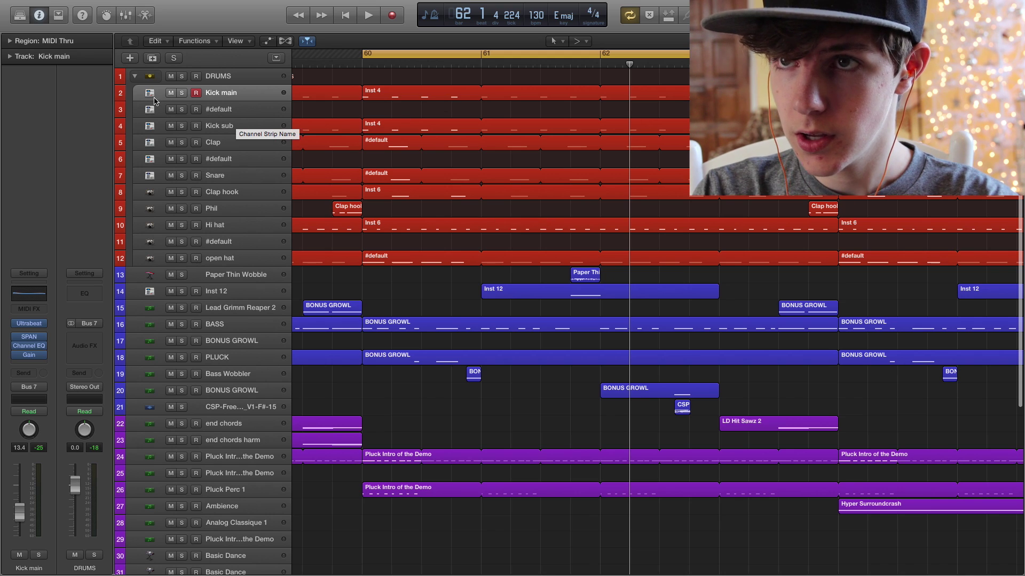
pyautogui.click(182, 92)
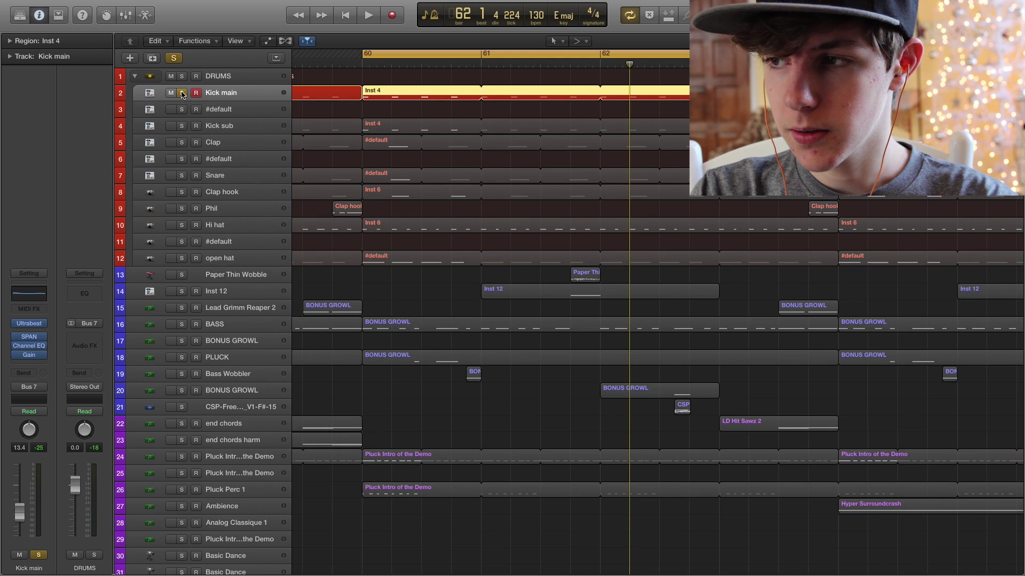
pyautogui.press('space')
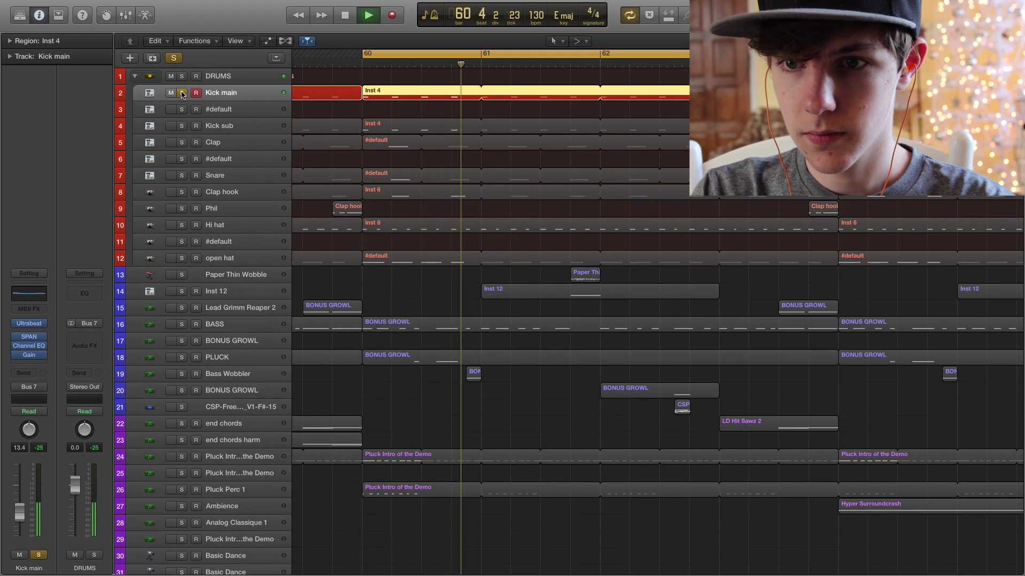
pyautogui.press('space')
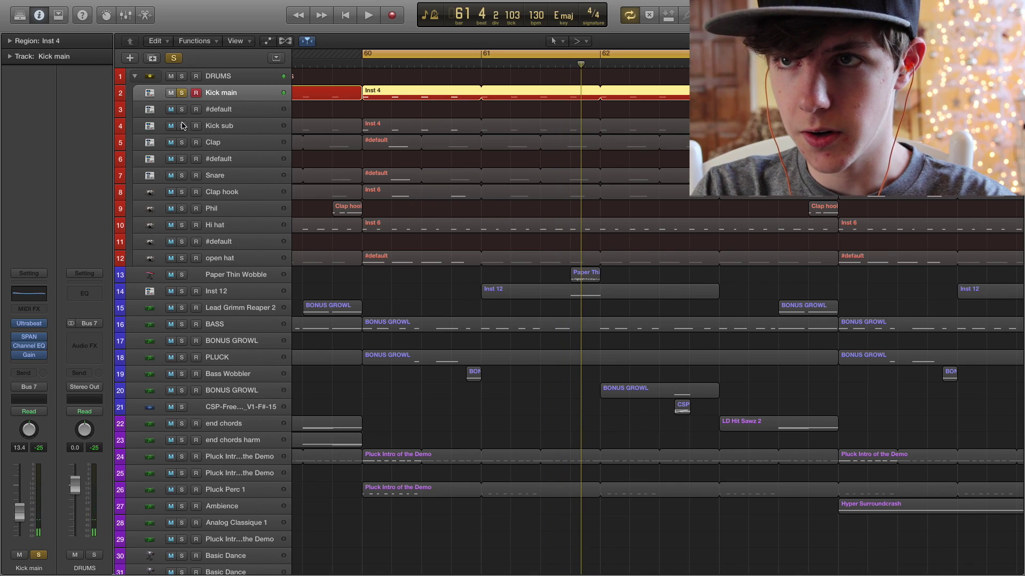
# - Switch the solo from Kick main to Kick sub and audition it on its own
pyautogui.click(254, 129)
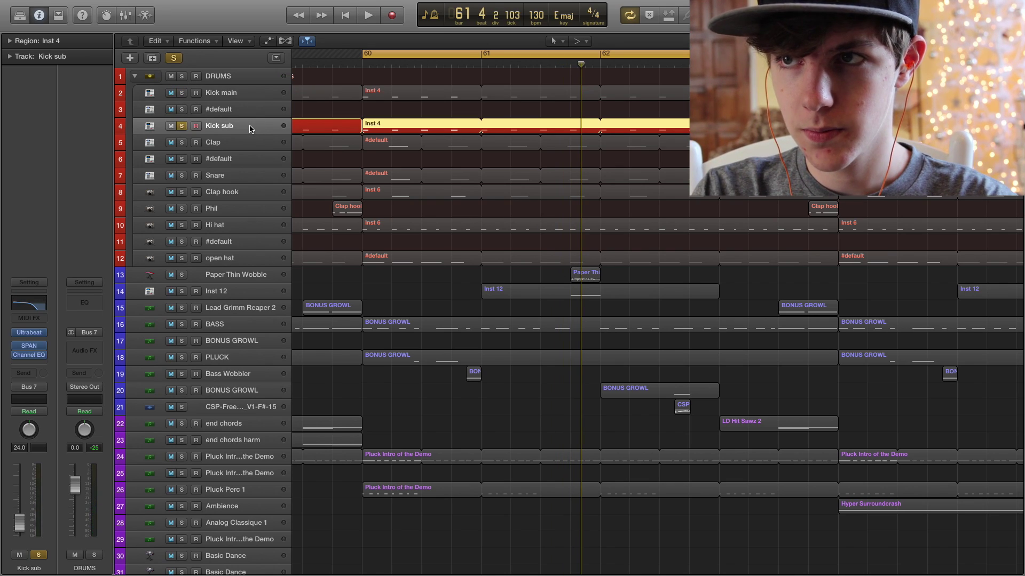
pyautogui.press('space')
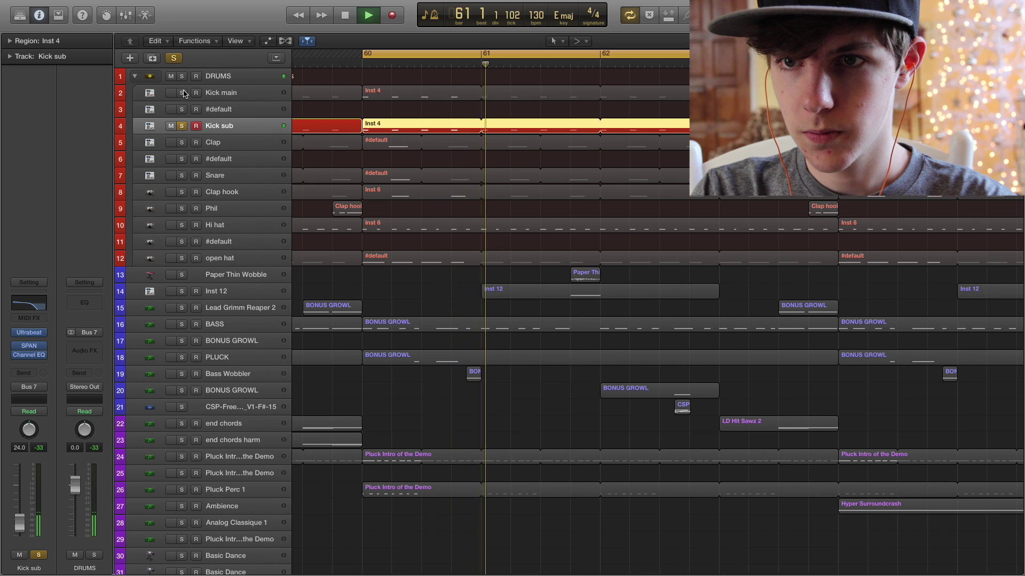
pyautogui.press('space')
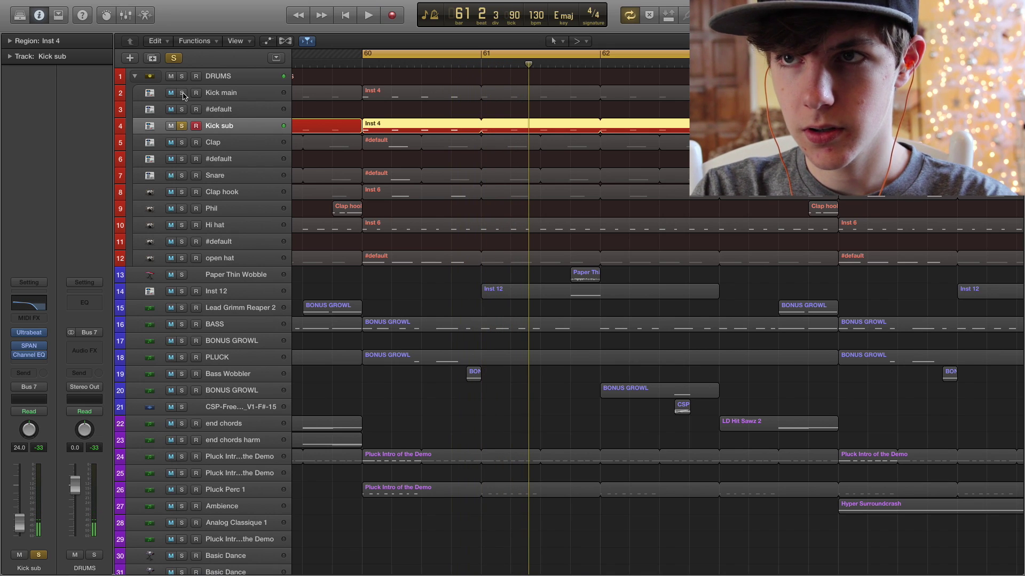
# - Play Kick main and Kick sub soloed together, turning the Kick sub solo off and on to compare
pyautogui.press('space')
pyautogui.click(182, 94)
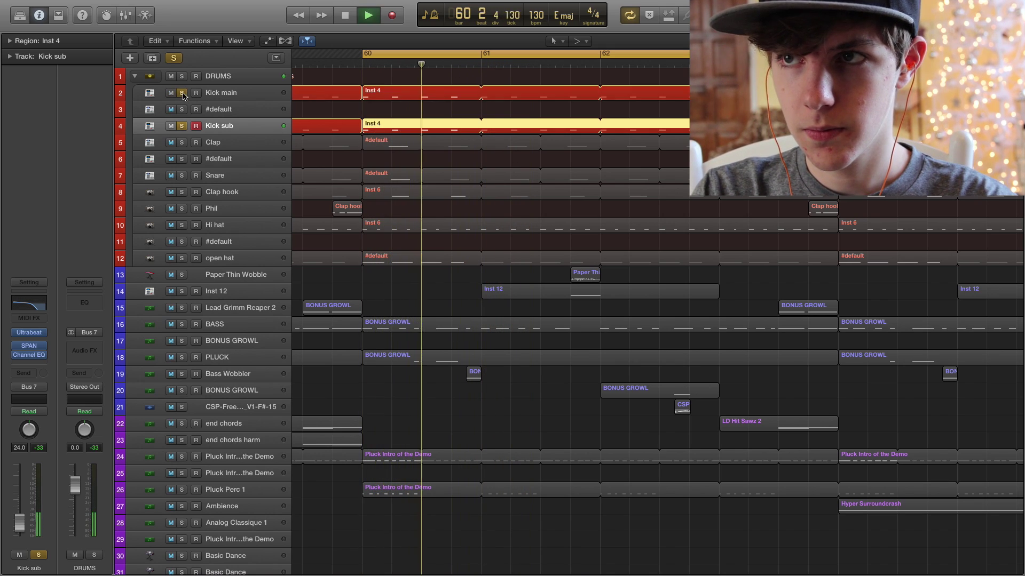
pyautogui.click(182, 127)
pyautogui.click(182, 128)
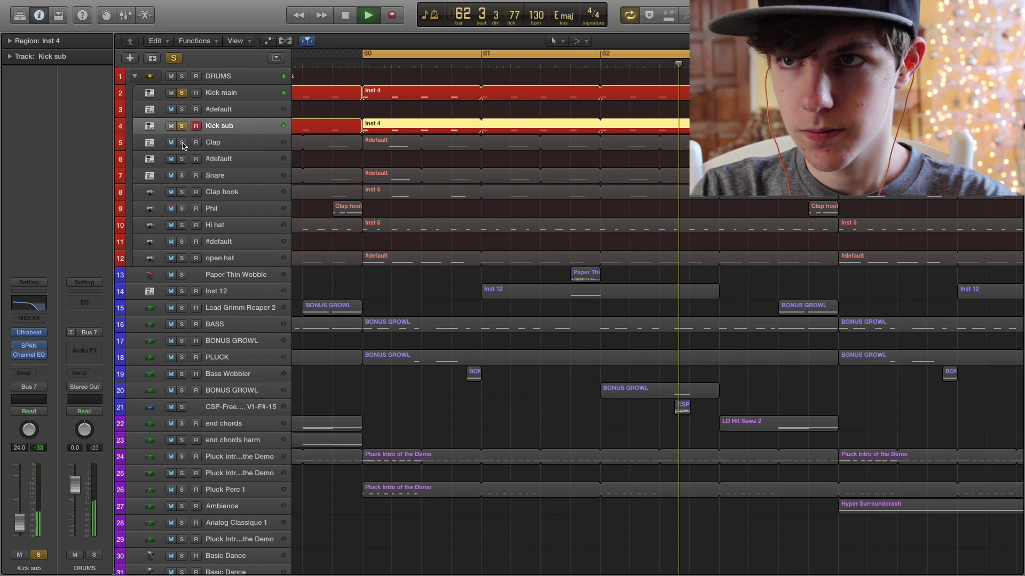
pyautogui.press('space')
# - Add the Clap track to the solo and audition it with the two kick layers
pyautogui.click(182, 143)
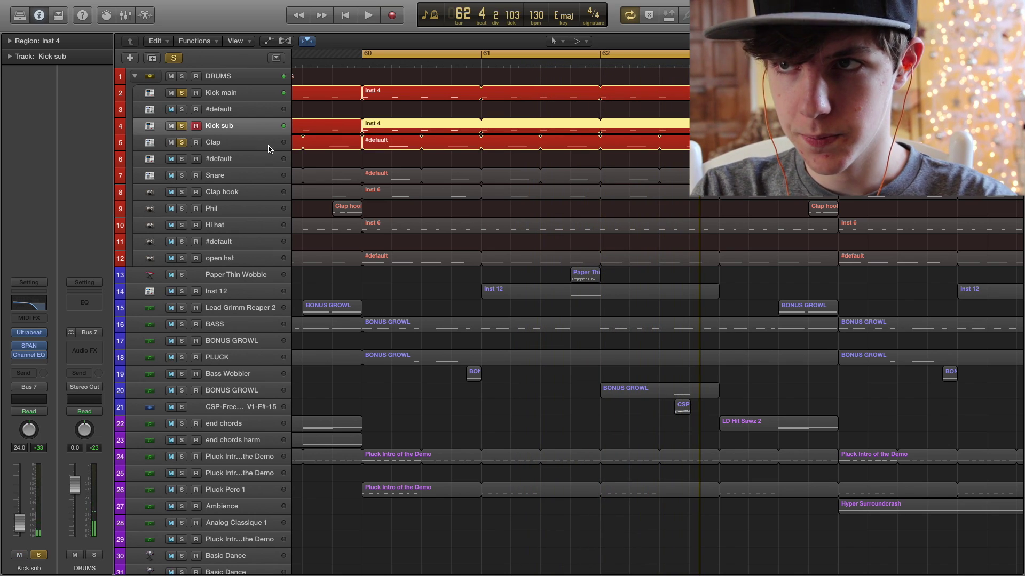
pyautogui.press('space')
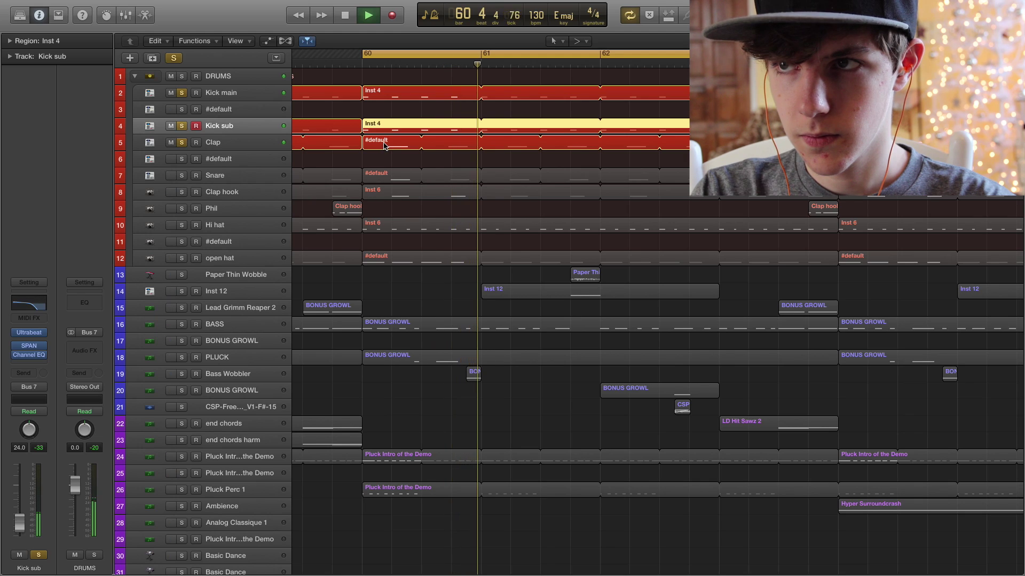
pyautogui.press('space')
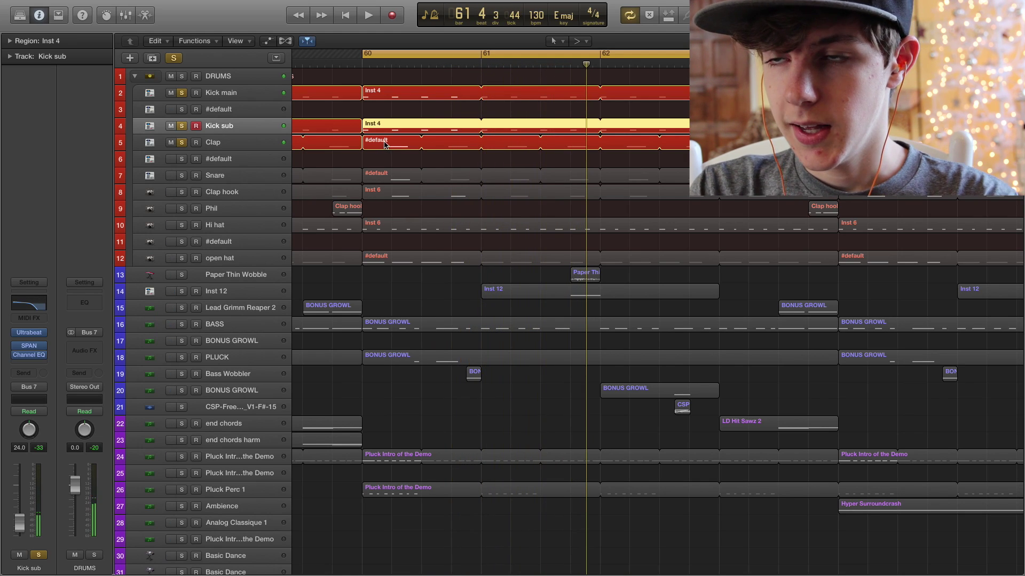
# - Open the Clap track's region at bar 60 in the Piano Roll and play it with both kicks
pyautogui.doubleClick(388, 144)
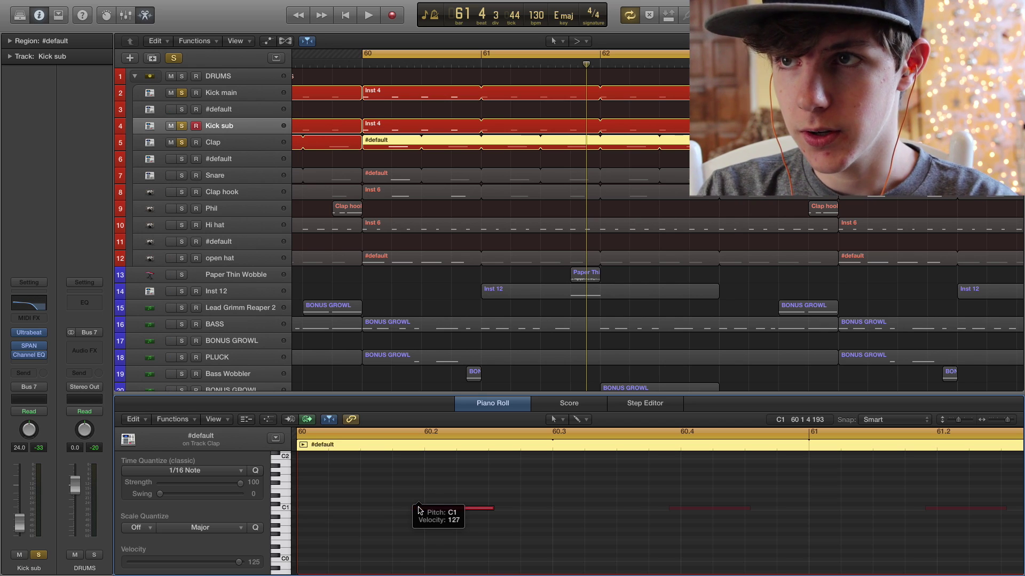
pyautogui.press('space')
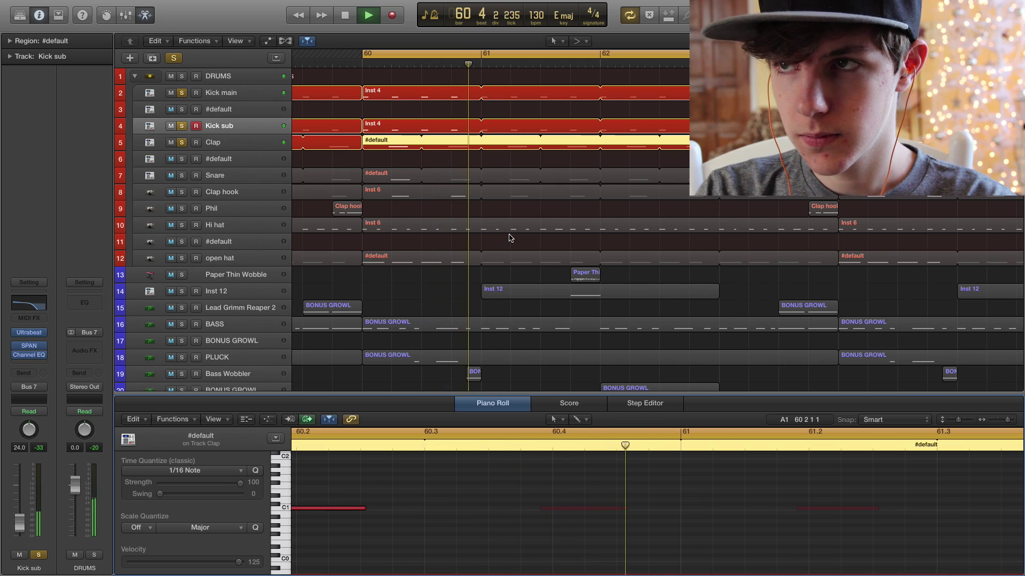
pyautogui.press('space')
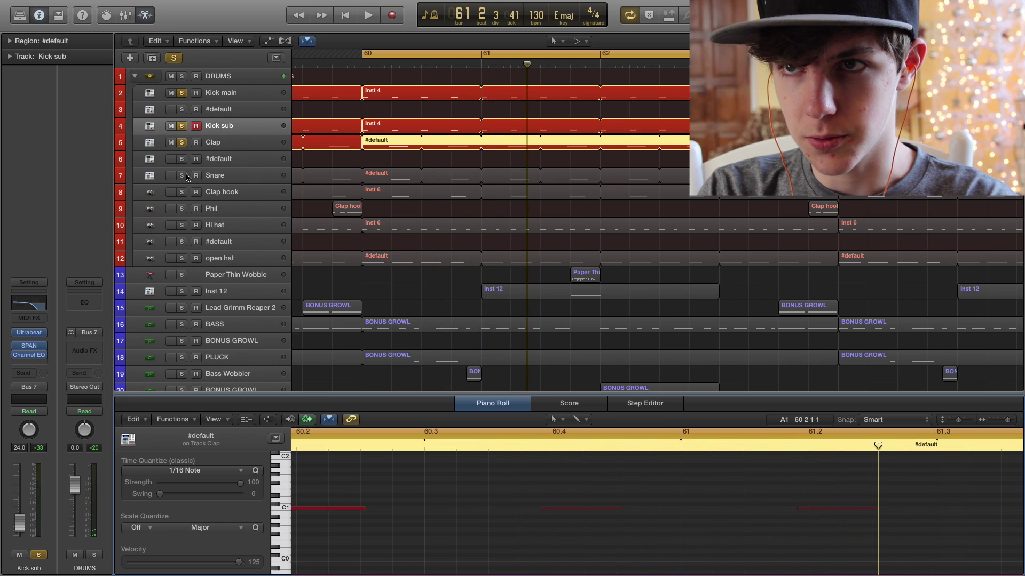
pyautogui.press('space')
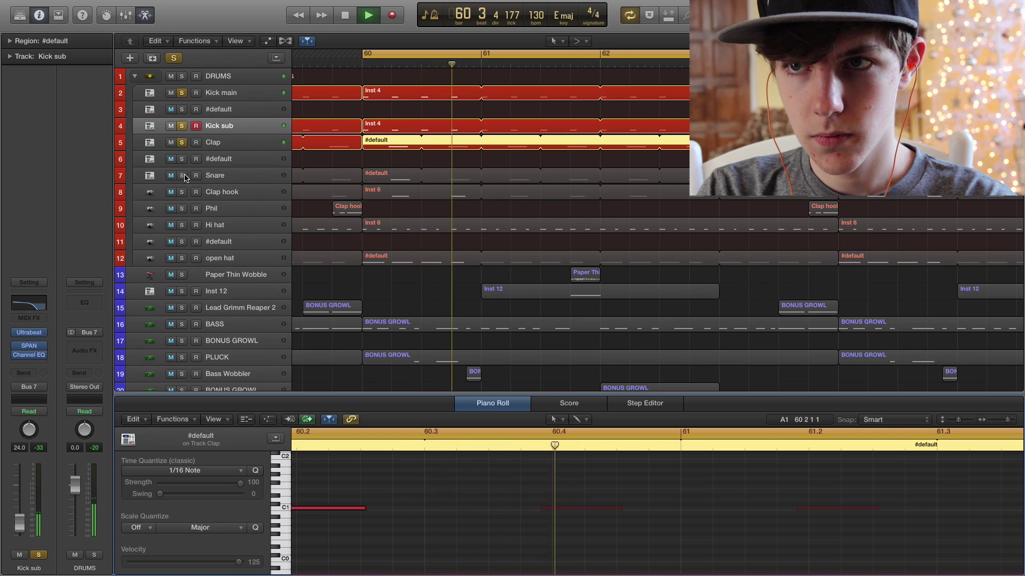
pyautogui.press('space')
# - Unsolo Kick main and Kick sub and audition the Clap track on its own
pyautogui.click(182, 93)
pyautogui.click(182, 125)
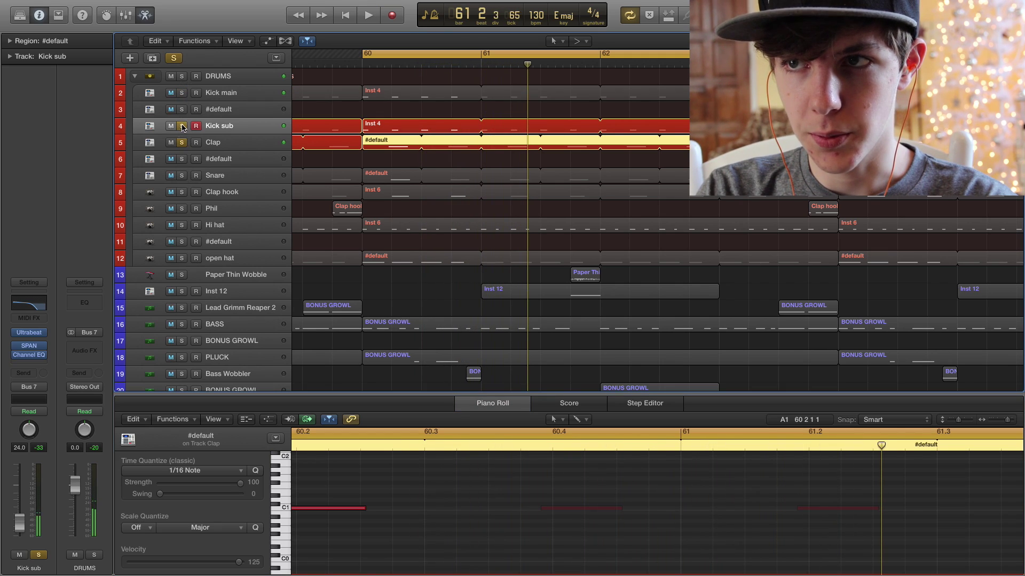
pyautogui.press('space')
pyautogui.press('space')
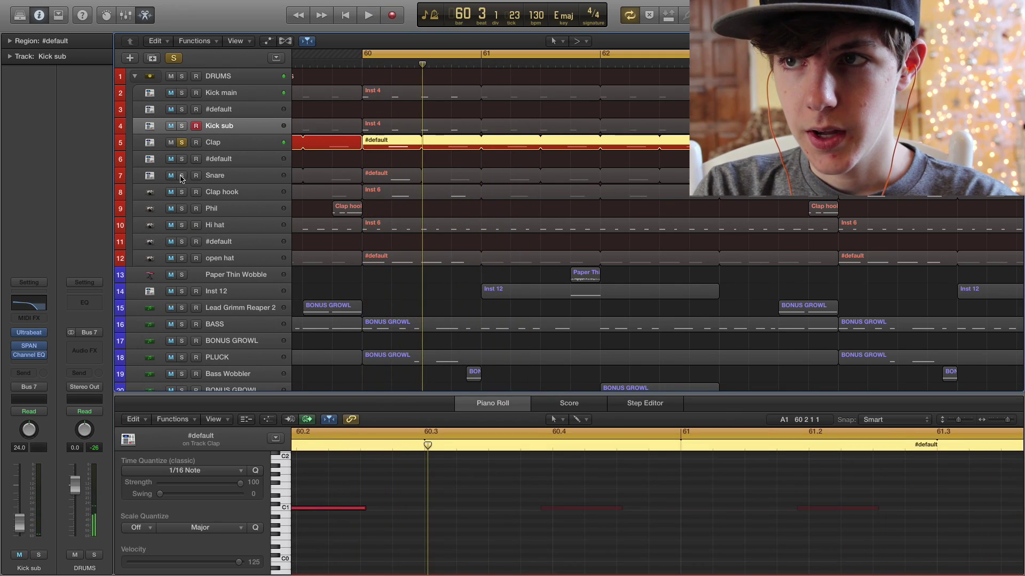
# - Solo the Snare and play it together with the Clap, stopping playback and unsoloing the Clap at the end
pyautogui.click(182, 176)
pyautogui.press('space')
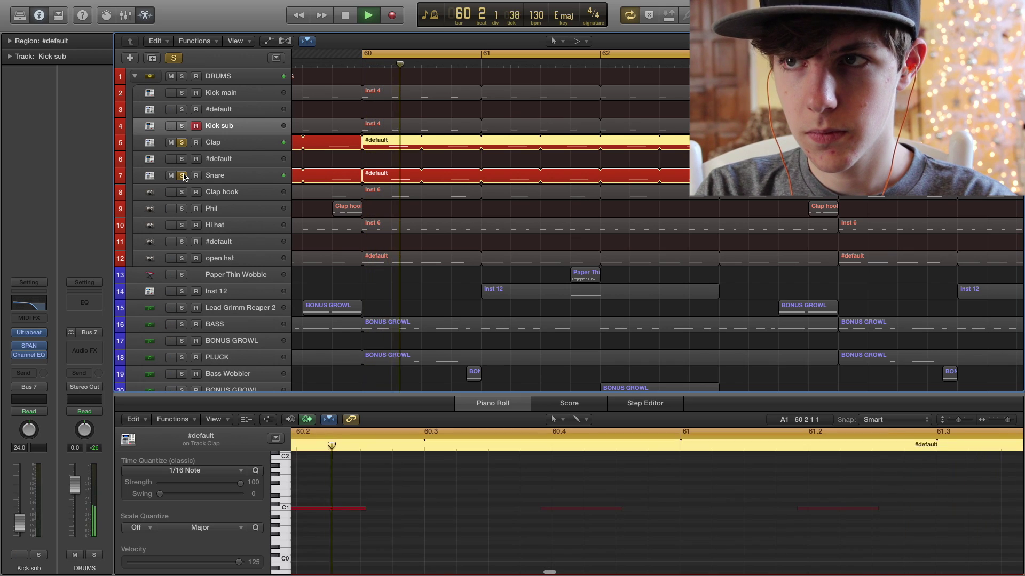
pyautogui.press('space')
pyautogui.click(182, 141)
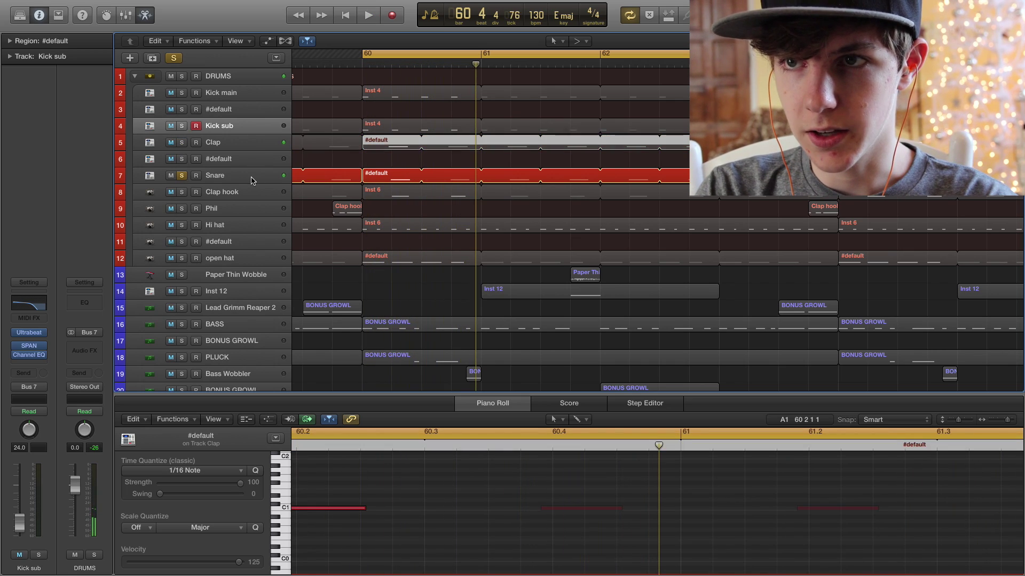
# - Select the Snare track and audition it on its own
pyautogui.click(251, 179)
pyautogui.press('space')
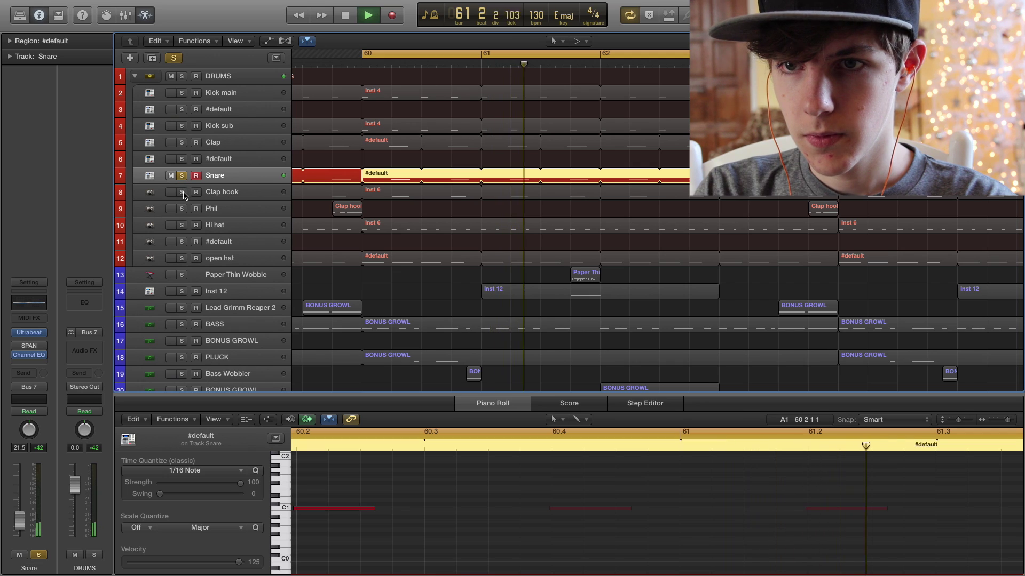
pyautogui.press('space')
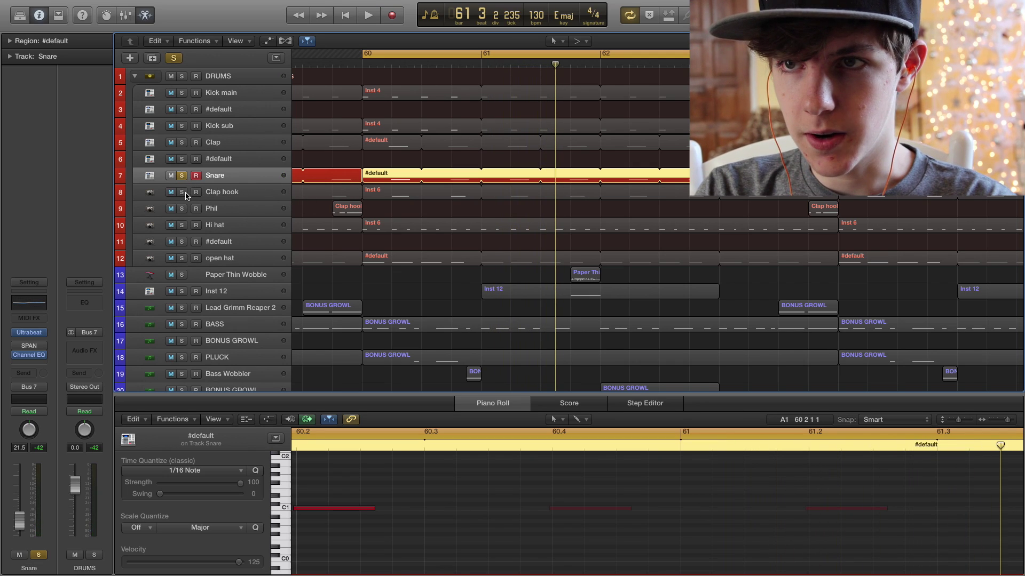
# - Switch the solo from the Snare to the Clap hook track and audition it alone
pyautogui.click(182, 192)
pyautogui.click(182, 175)
pyautogui.click(235, 192)
pyautogui.press('space')
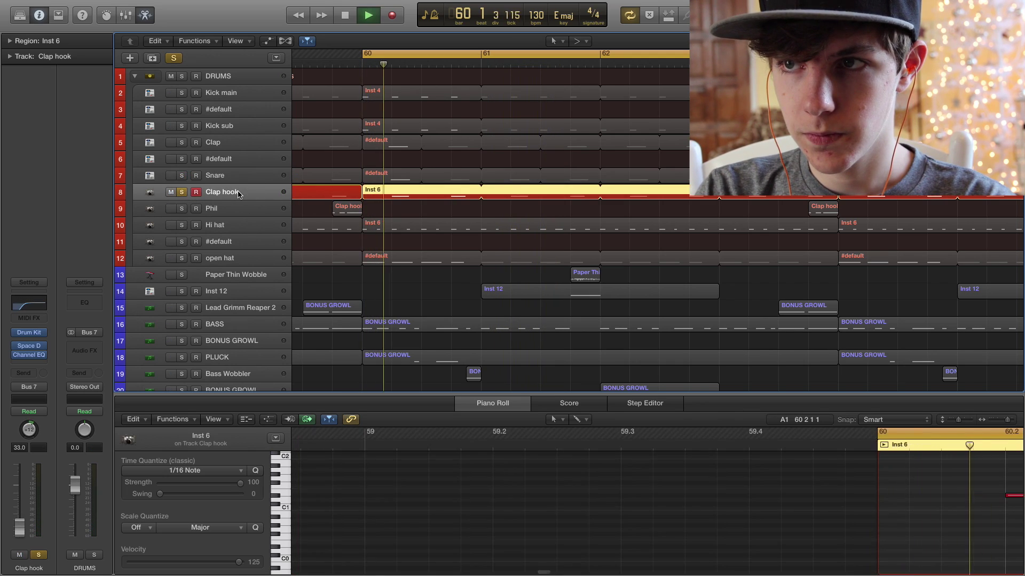
pyautogui.press('space')
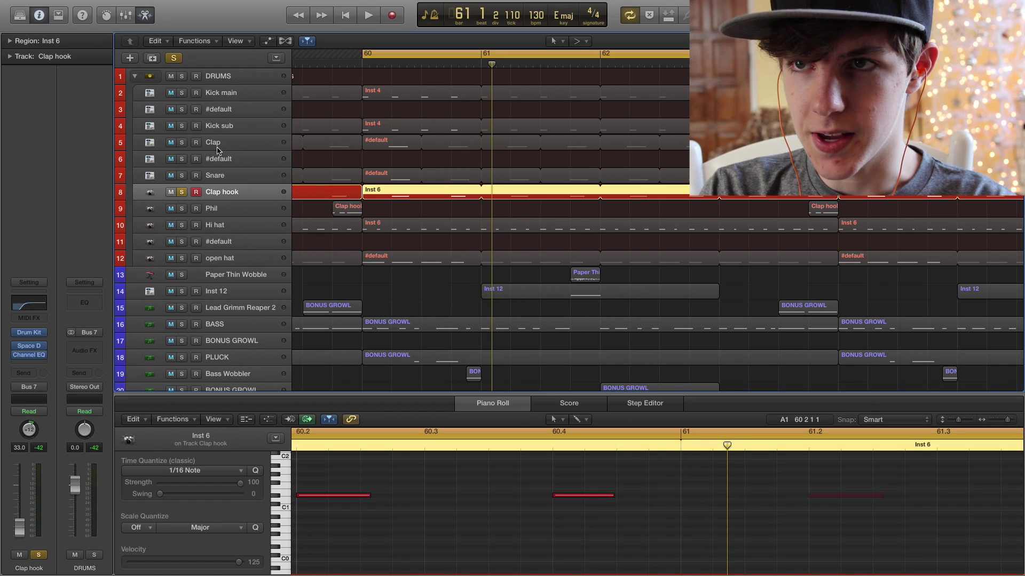
# - Add the Clap and Snare tracks to the solo and play them together with the Clap hook
pyautogui.click(182, 143)
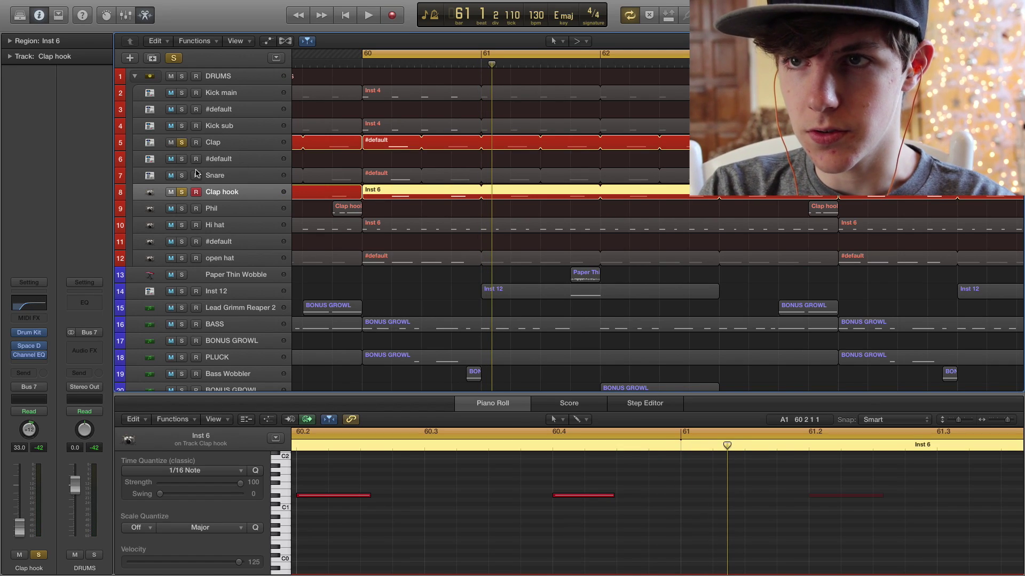
pyautogui.click(182, 175)
pyautogui.press('space')
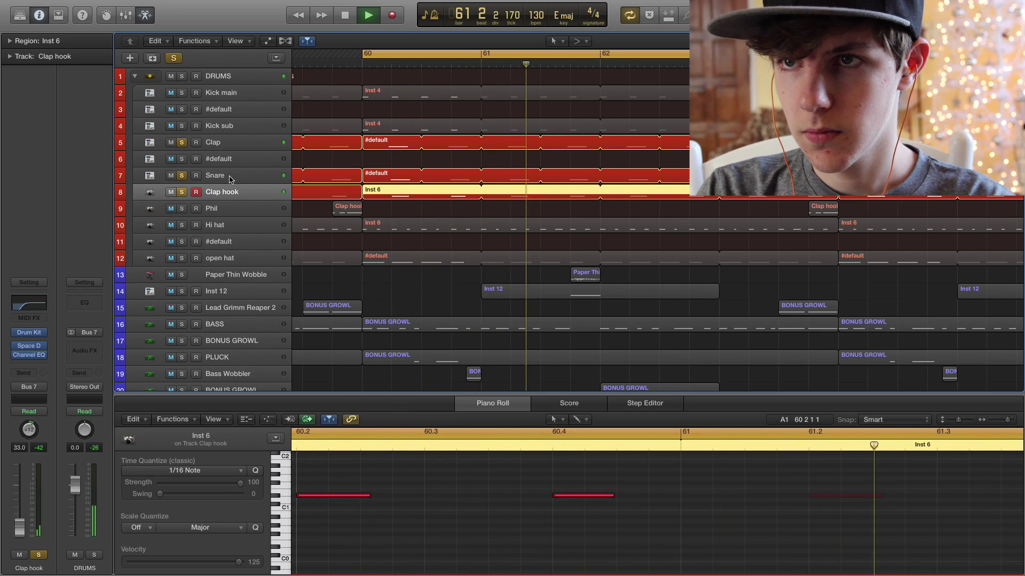
pyautogui.press('space')
# - Compare the Clap, Snare and Clap hook regions at bar 60 one after another in the Piano Roll
pyautogui.click(400, 147)
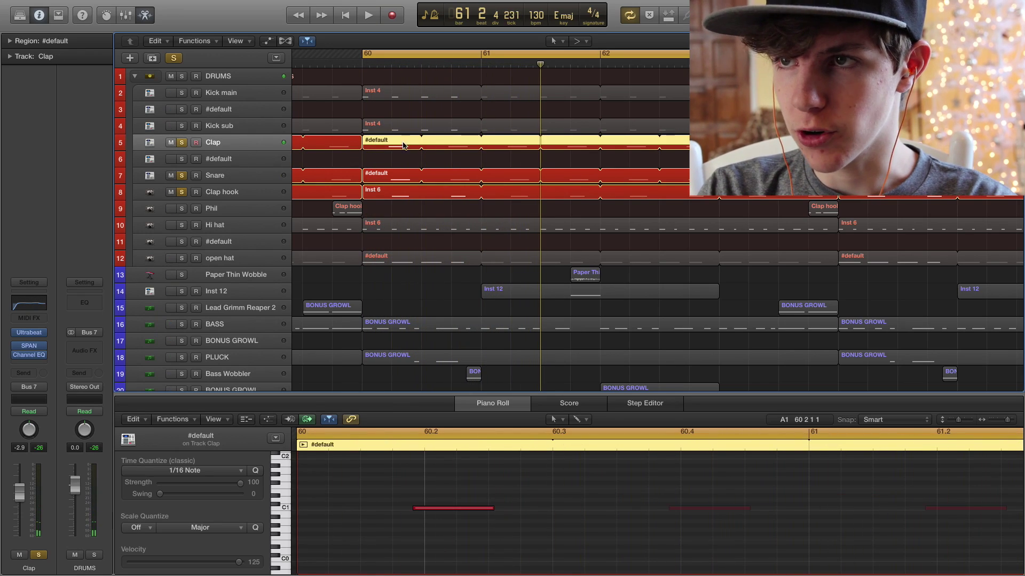
pyautogui.click(239, 178)
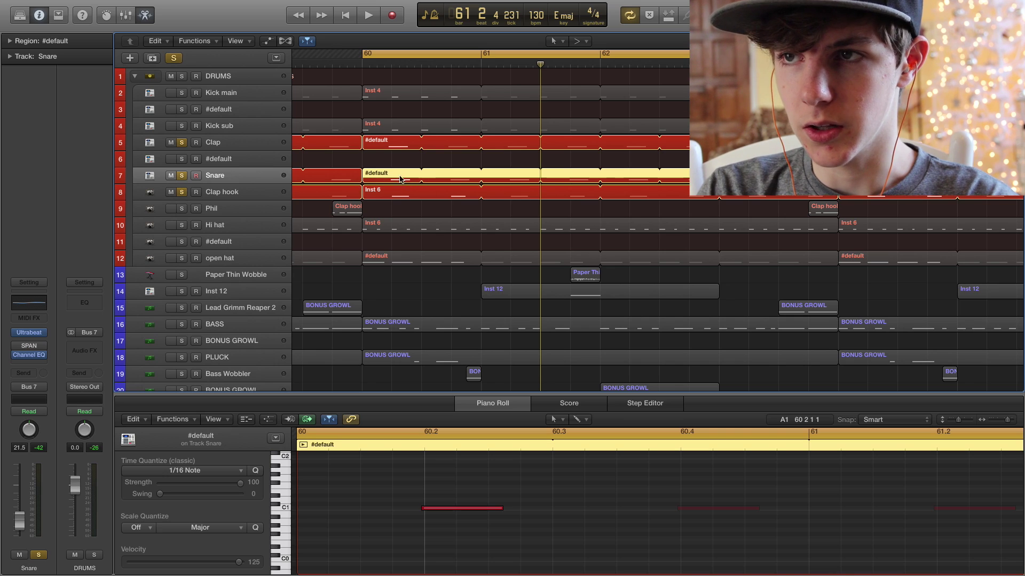
pyautogui.click(254, 194)
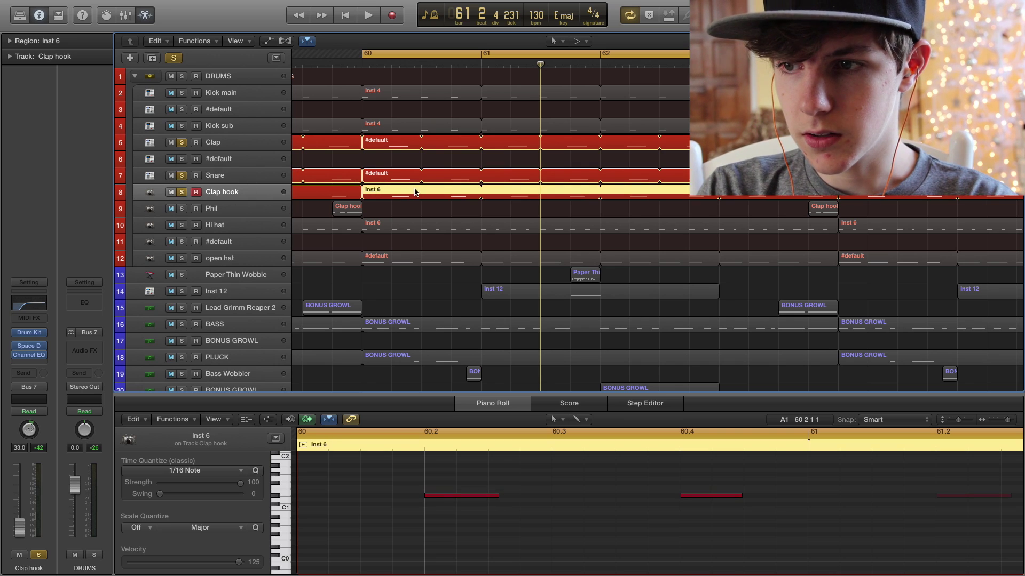
# - Inspect the Clap hook region's first note in the Piano Roll and check the track's Space D effect
pyautogui.click(462, 496)
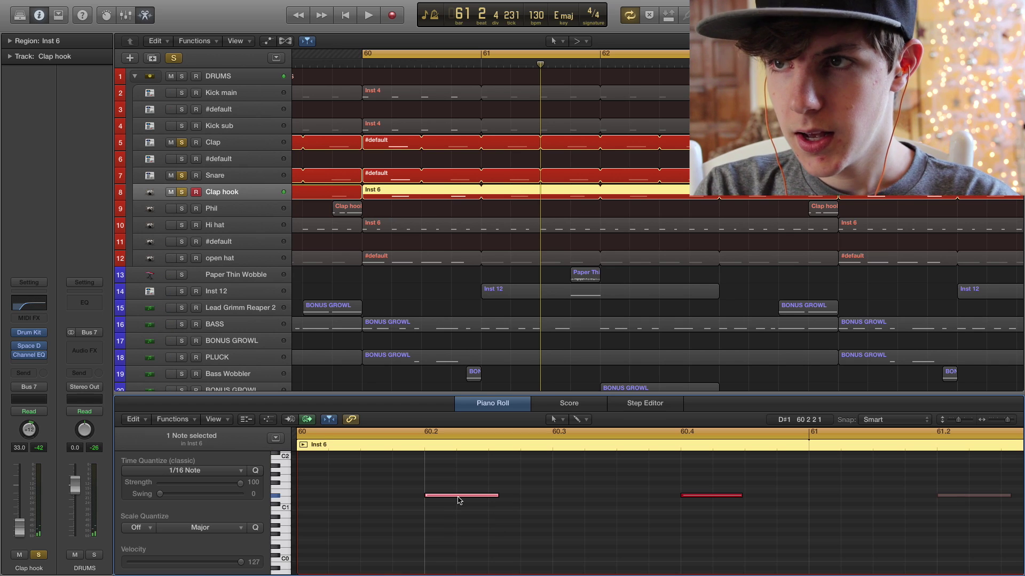
pyautogui.click(435, 208)
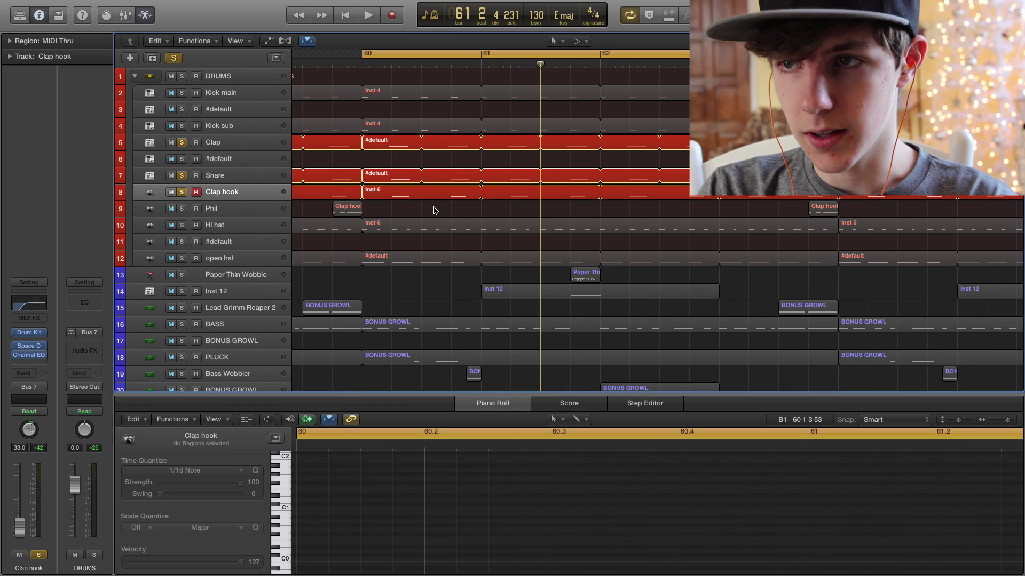
pyautogui.click(394, 199)
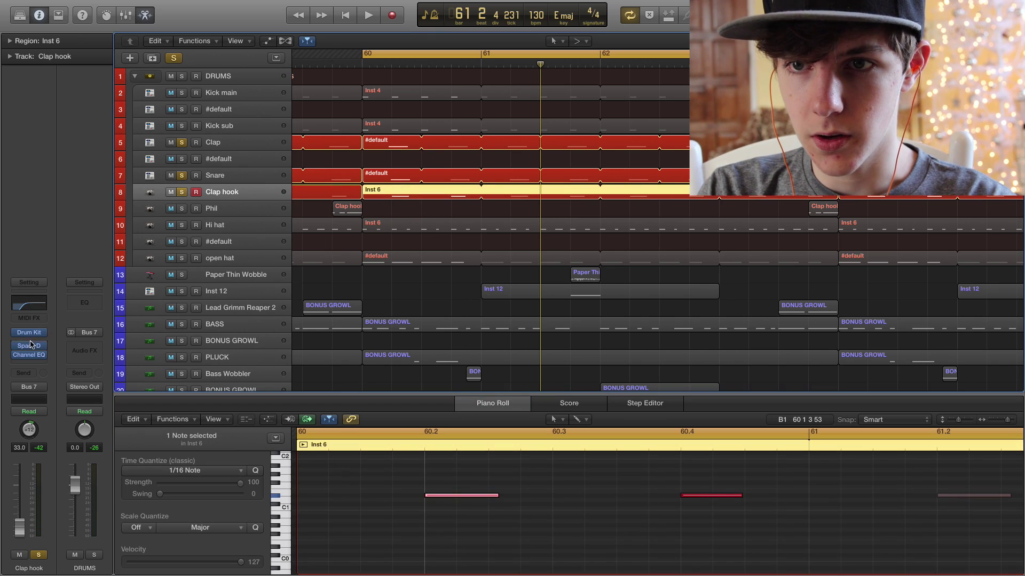
pyautogui.click(29, 345)
pyautogui.click(33, 35)
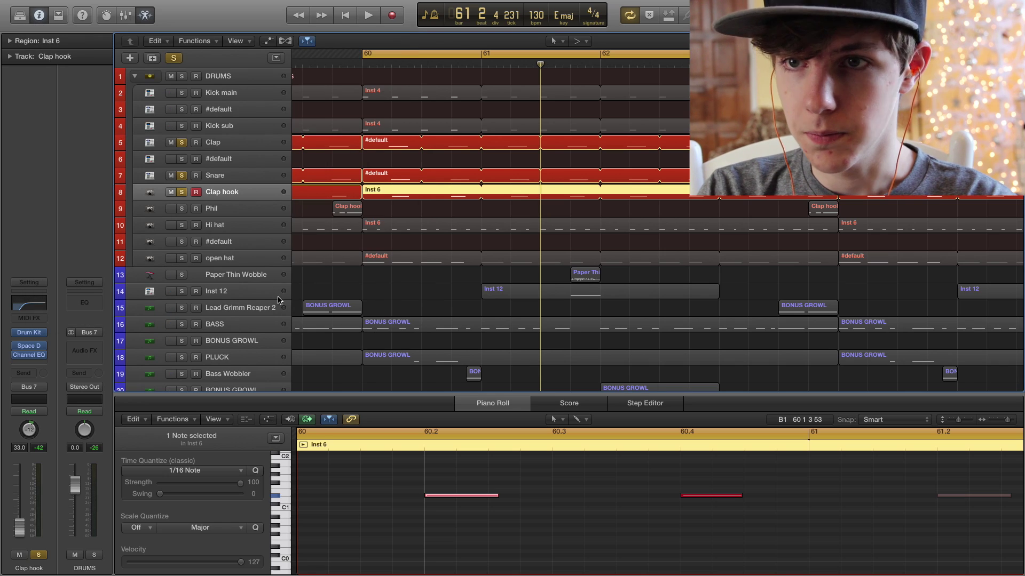
# - Play the soloed clap and snare layers while adding Kick main and Kick sub to the solo
pyautogui.press('space')
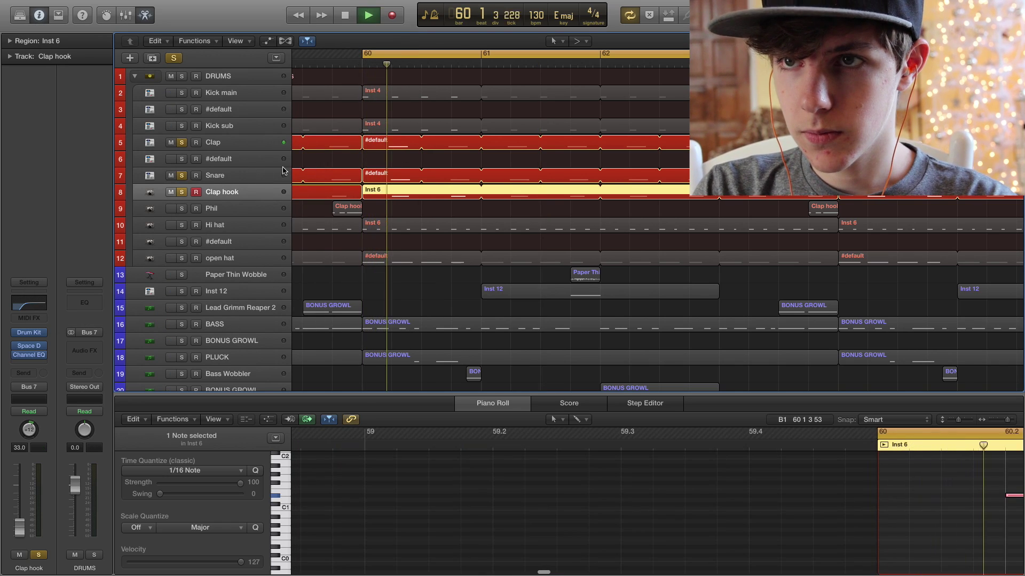
pyautogui.click(182, 93)
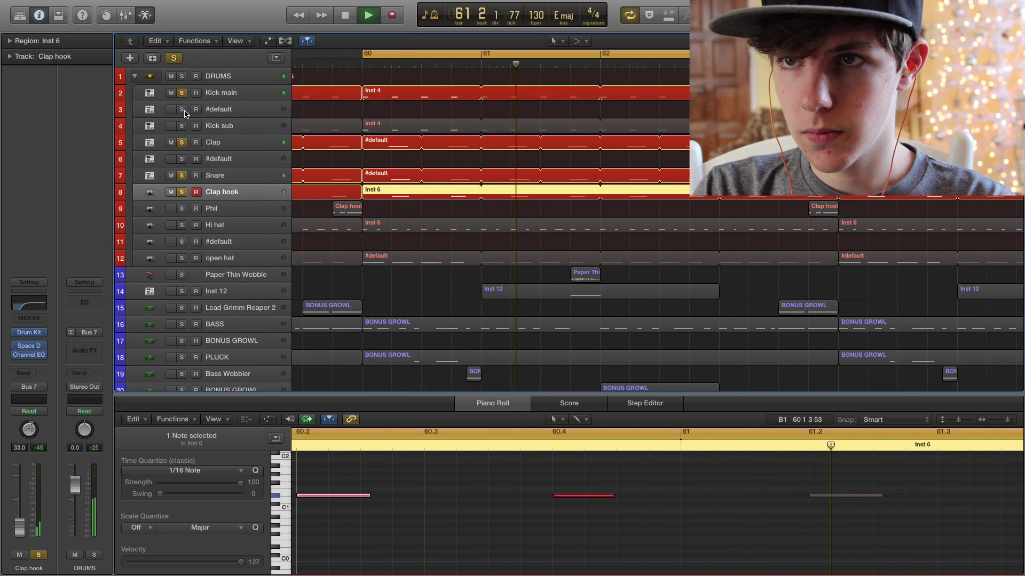
pyautogui.click(182, 126)
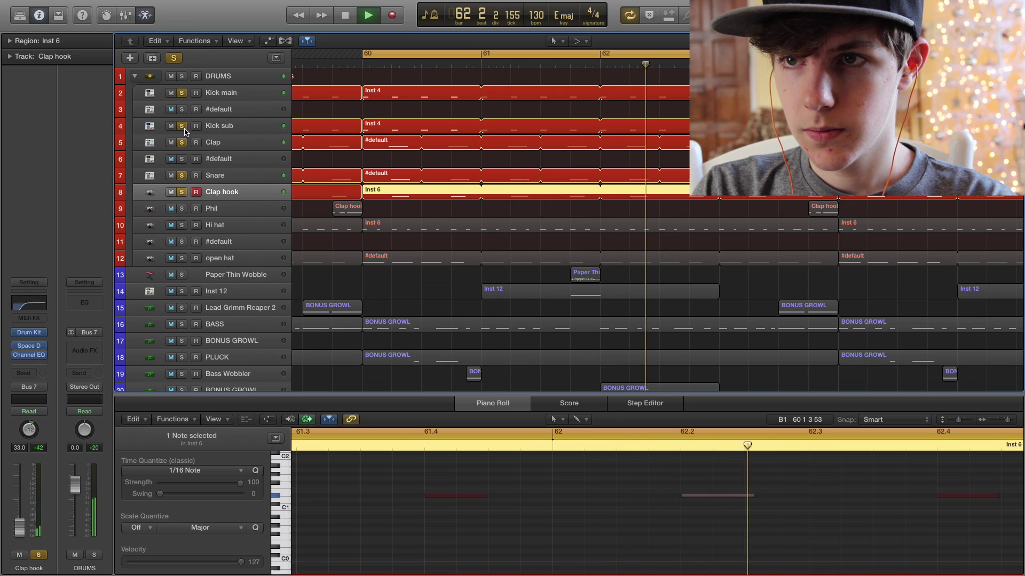
pyautogui.press('space')
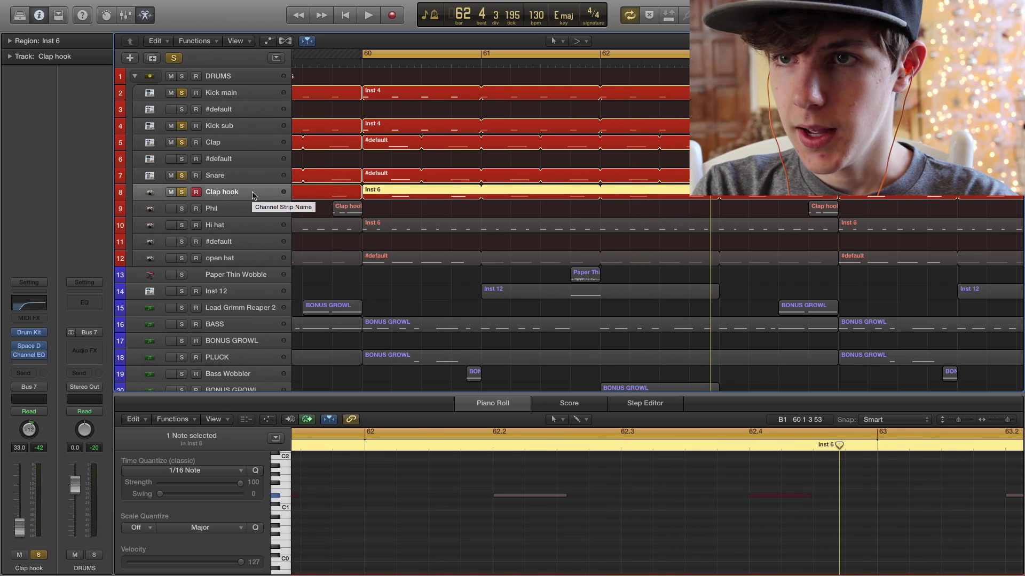
# - Unsolo both kicks, the Clap and the Snare, and audition the Clap hook alone
pyautogui.click(182, 93)
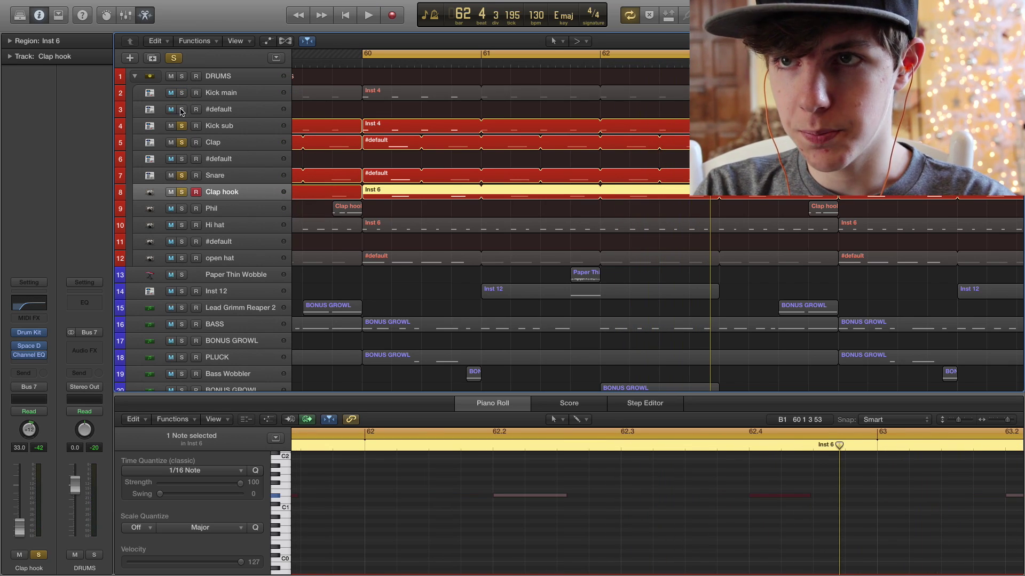
pyautogui.click(182, 126)
pyautogui.click(182, 143)
pyautogui.click(182, 175)
pyautogui.press('space')
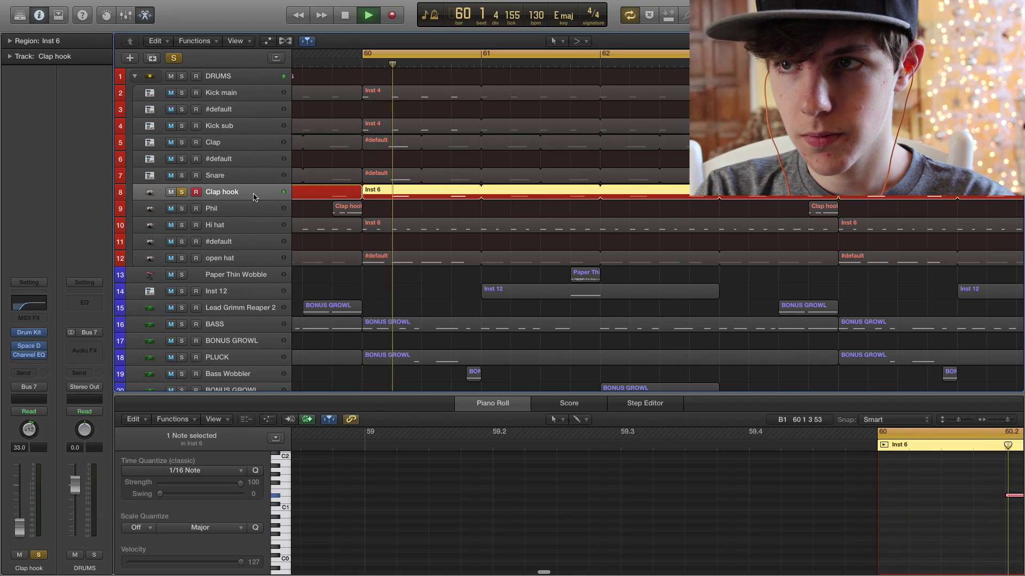
pyautogui.press('space')
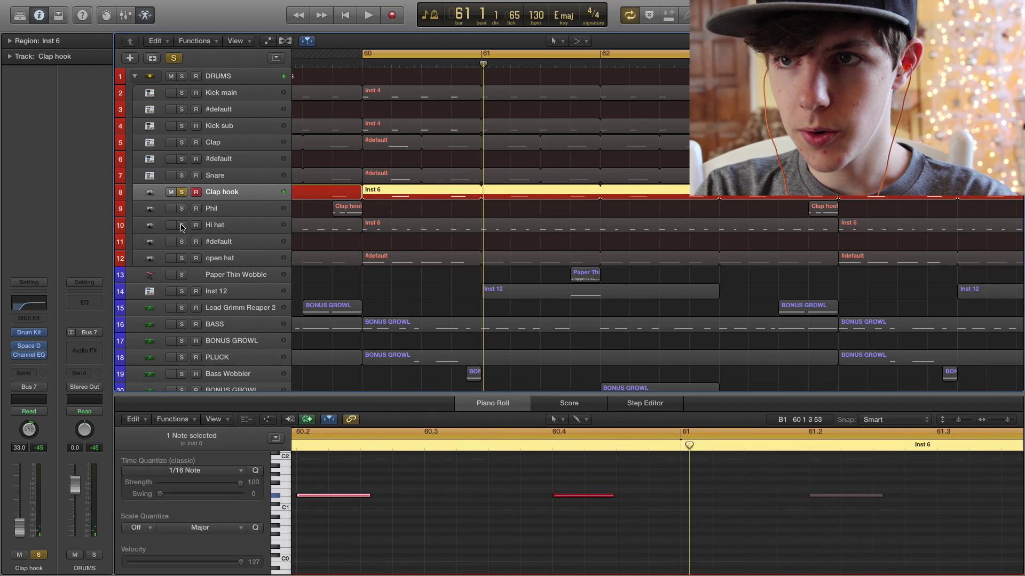
# - Solo the Hi hat and play it with the Clap hook, unsoloing the Clap hook during playback
pyautogui.click(182, 224)
pyautogui.click(245, 231)
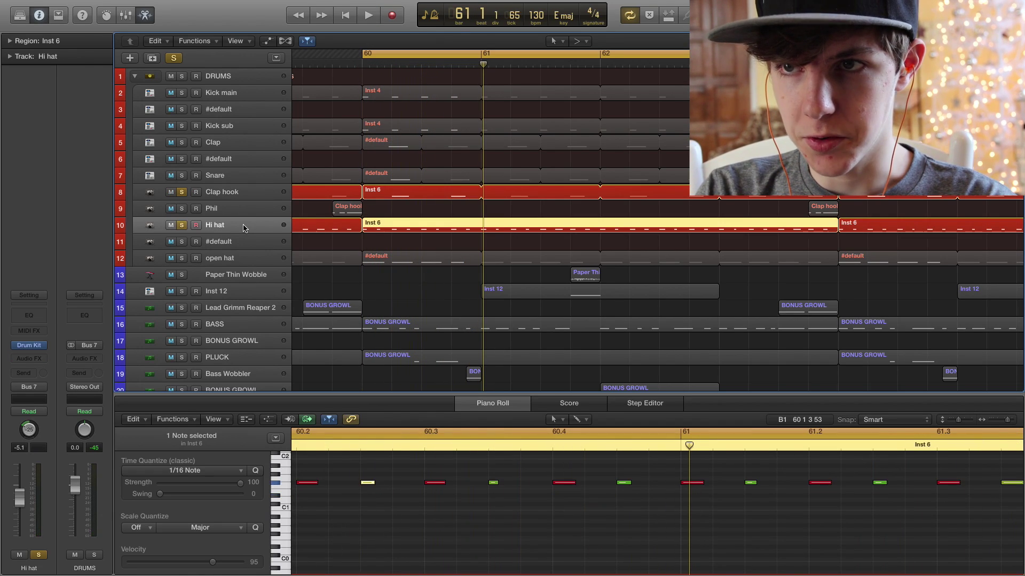
pyautogui.press('space')
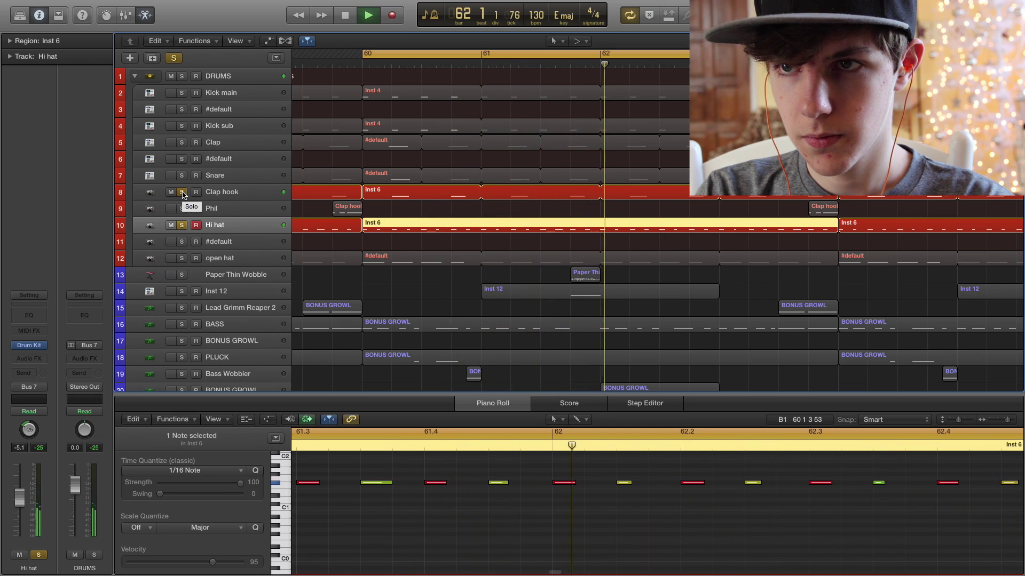
pyautogui.click(182, 192)
pyautogui.press('space')
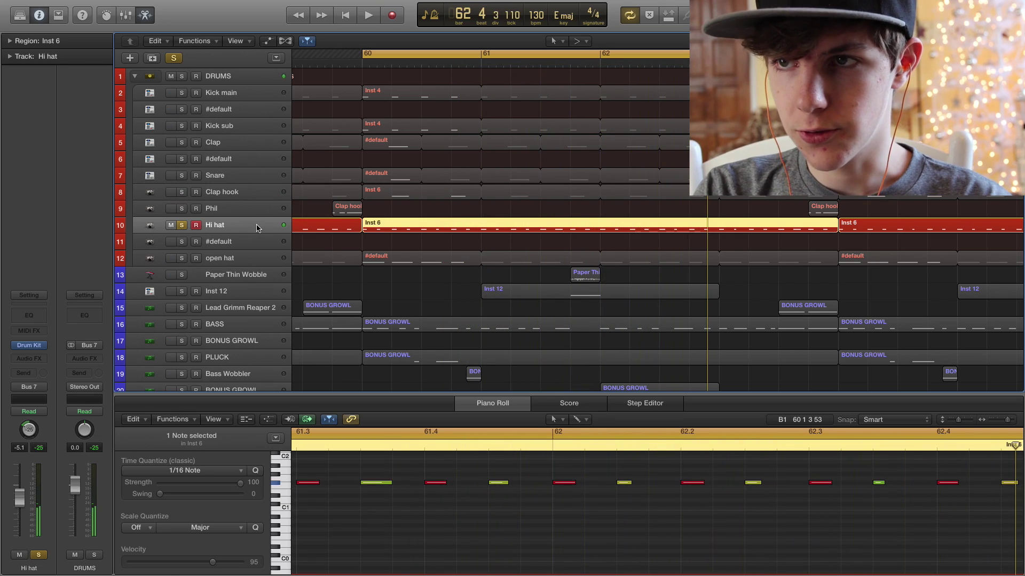
# - Examine the note pattern and velocities of the Hi hat region from bar 60 in the Piano Roll
pyautogui.click(401, 223)
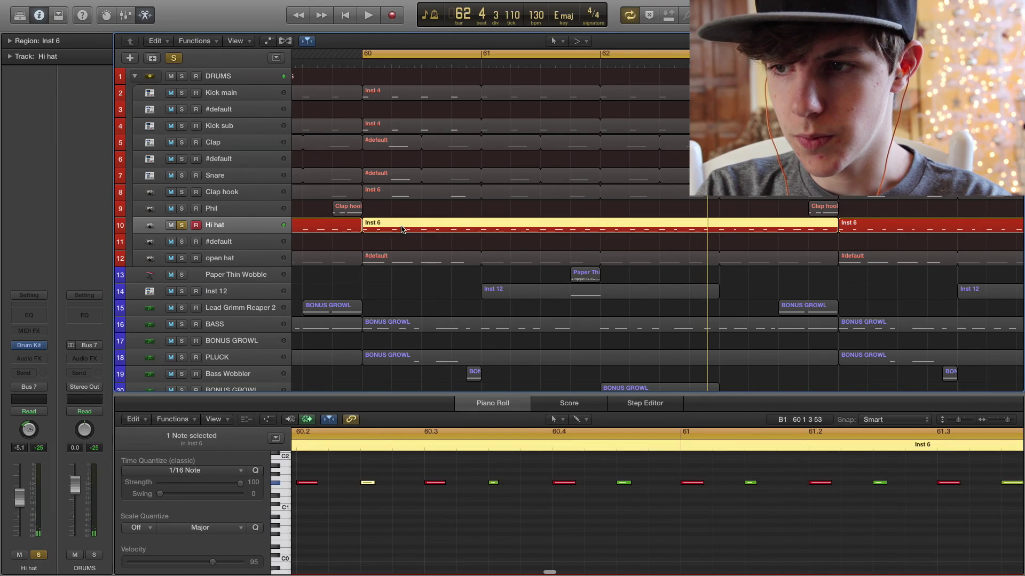
pyautogui.hscroll(-6, 516, 524)
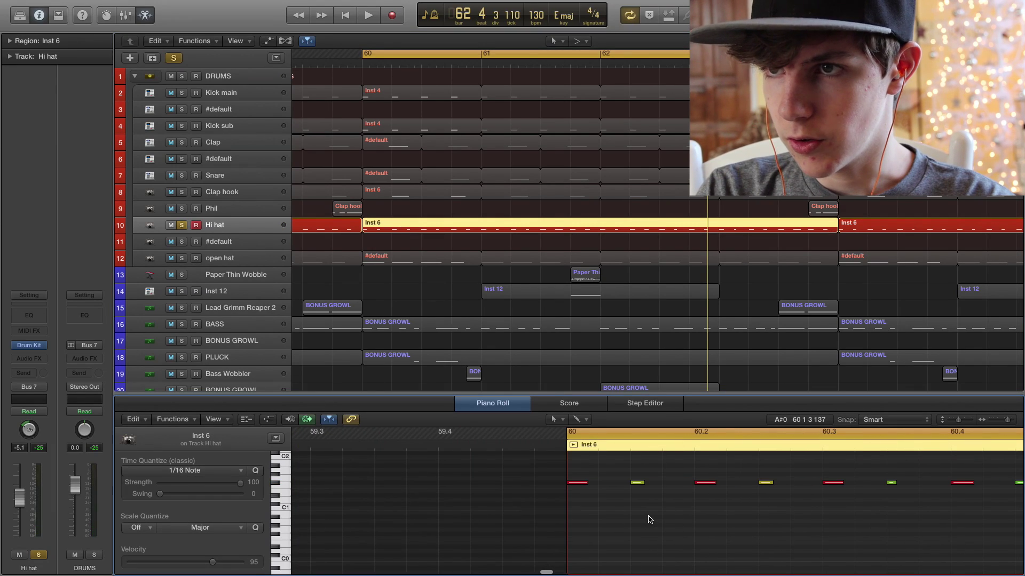
pyautogui.hscroll(4, 649, 520)
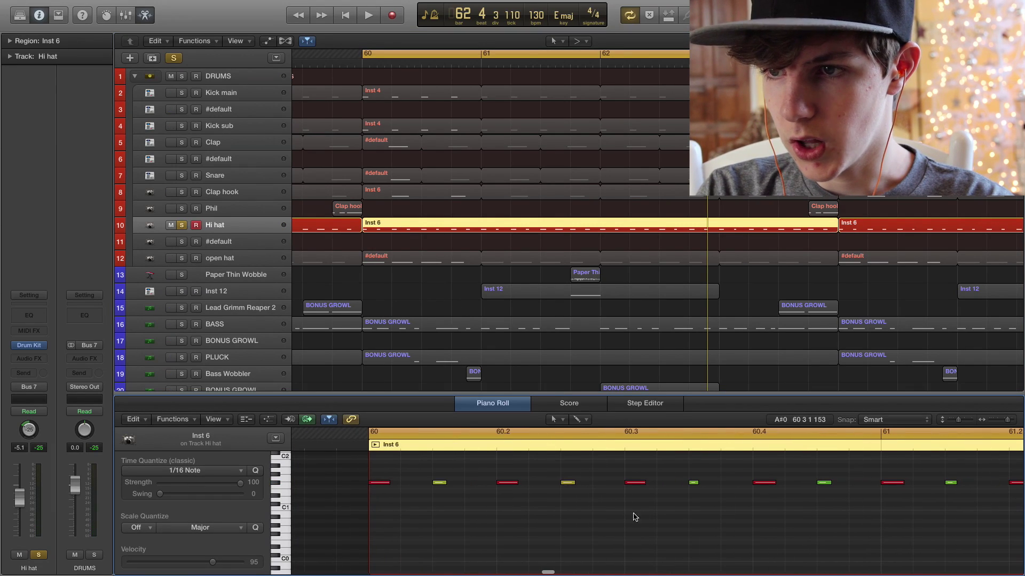
pyautogui.click(381, 483)
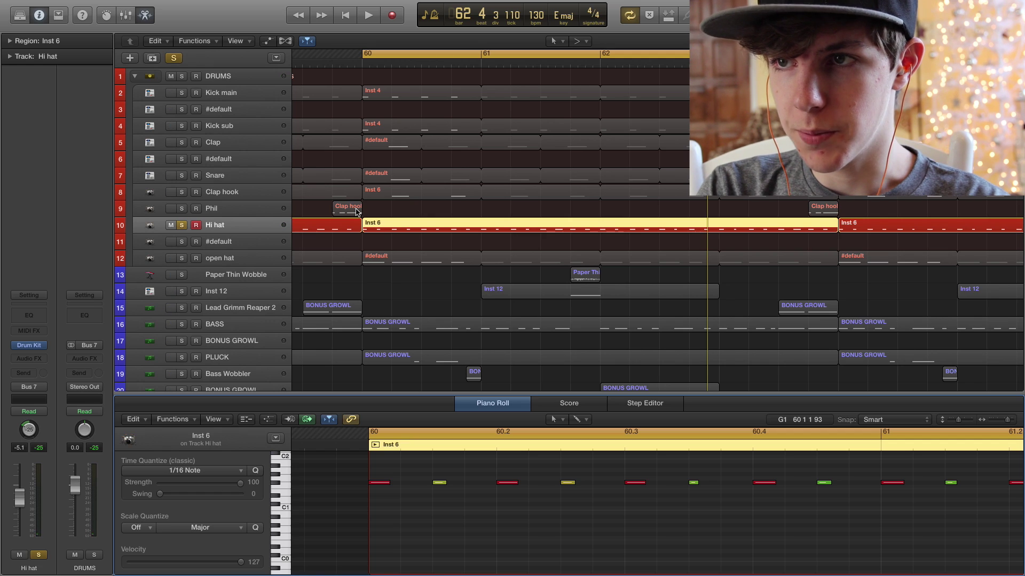
# - Play the Hi hat and add the open hat track to the solo during playback
pyautogui.press('space')
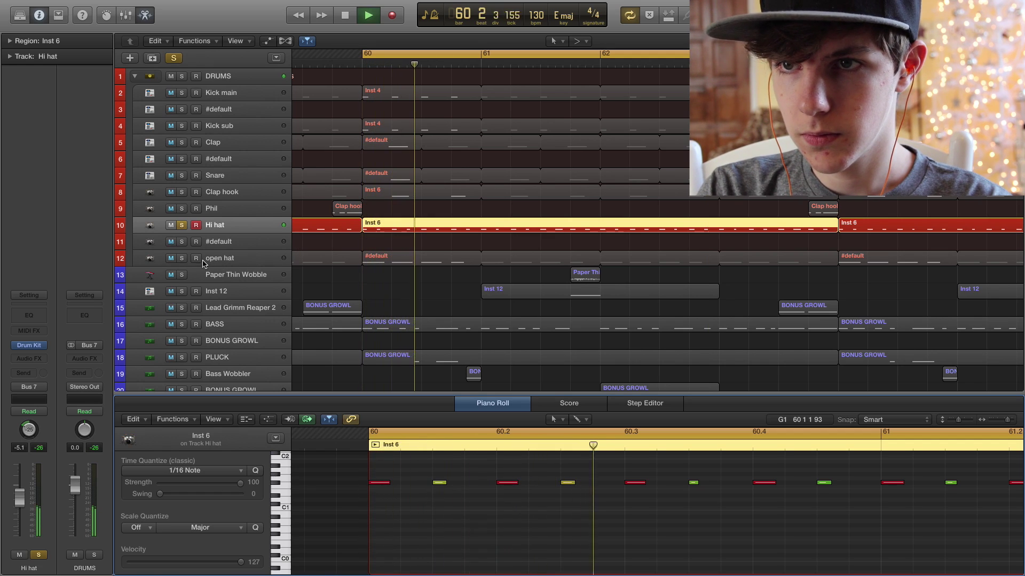
pyautogui.click(182, 259)
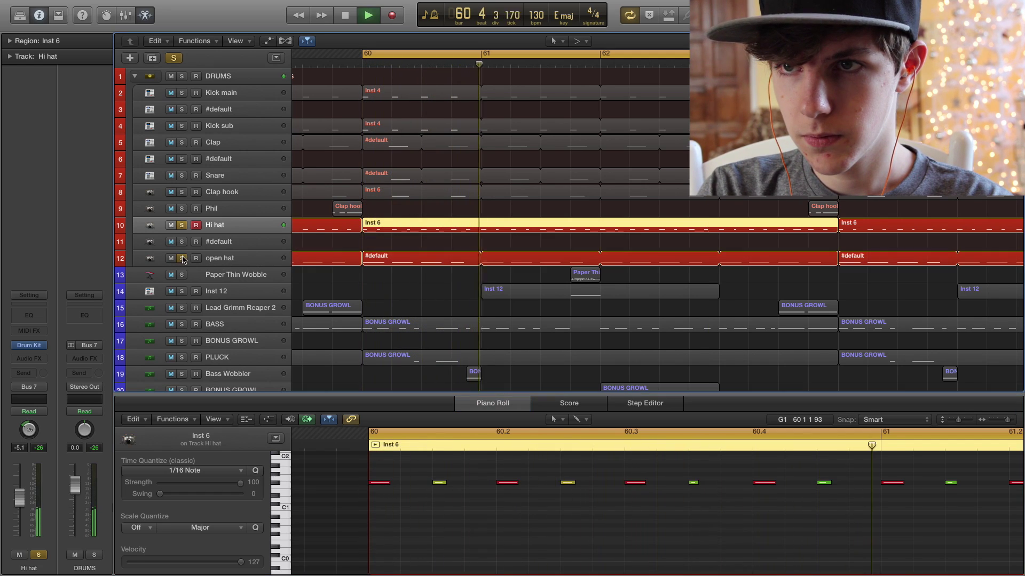
pyautogui.press('space')
# - Unsolo the Hi hat and view the open hat track's region at bar 60 in the Piano Roll, deselecting it at the end
pyautogui.click(182, 225)
pyautogui.click(271, 261)
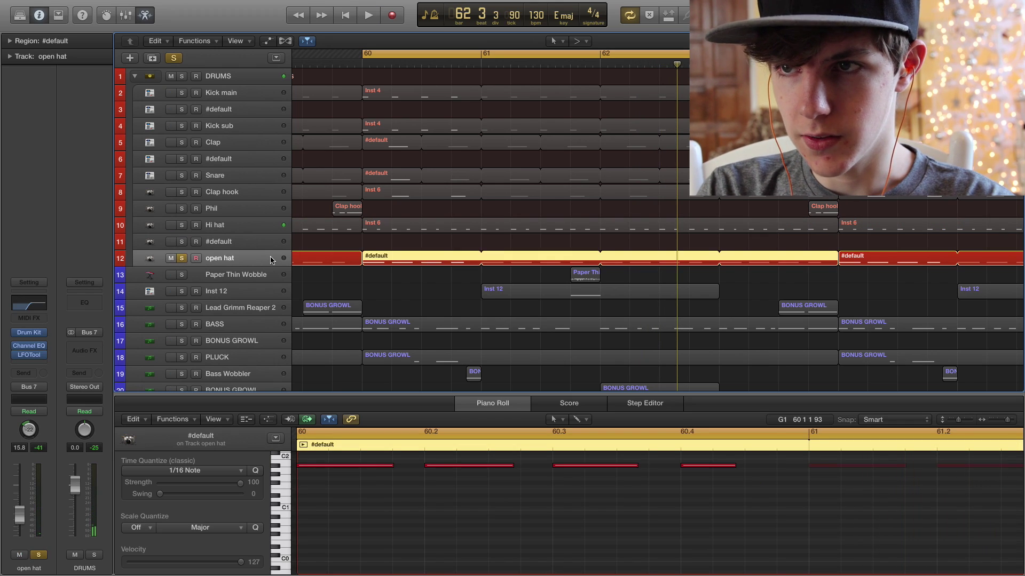
pyautogui.click(412, 287)
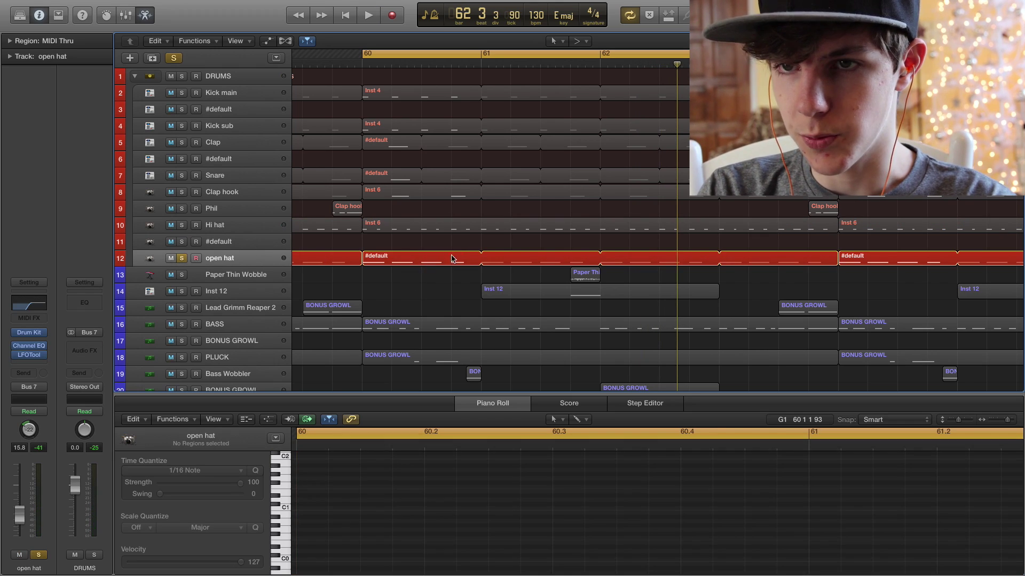
pyautogui.hscroll(-1, 410, 269)
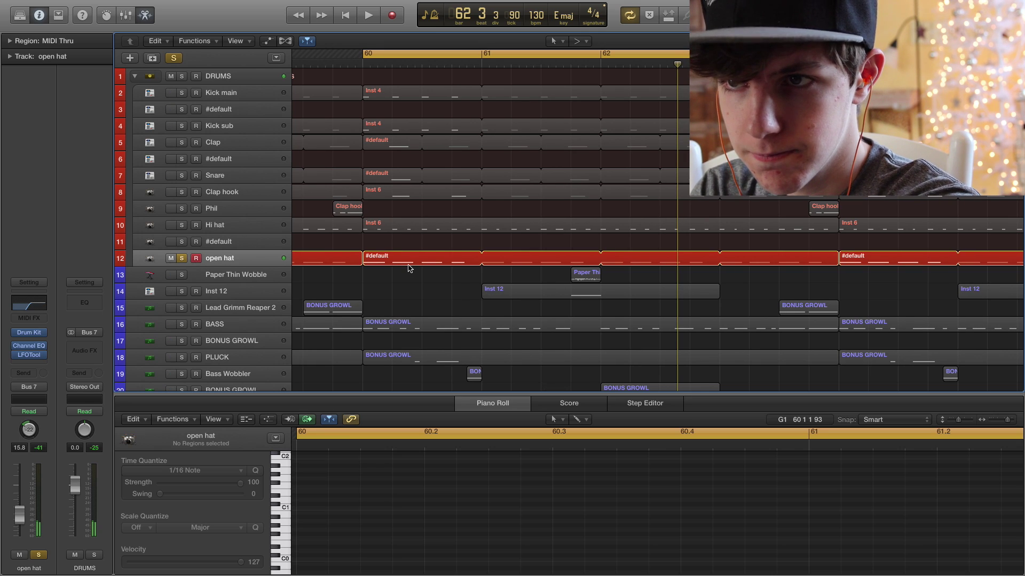
# - Open the open hat's LFOTool effect and play the soloed track to hear its volume shaping
pyautogui.click(30, 356)
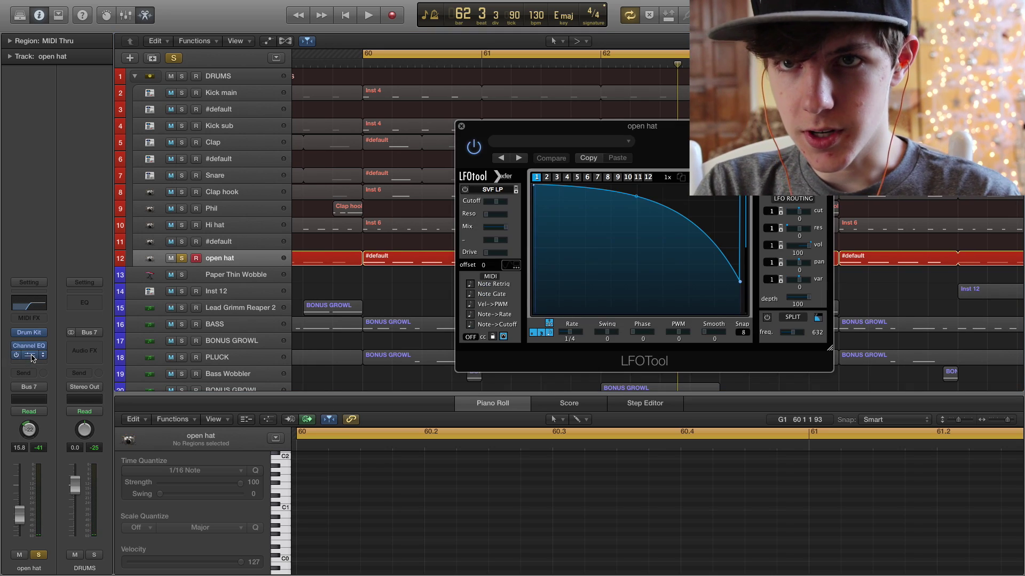
pyautogui.moveTo(678, 130); pyautogui.dragTo(568, 121)
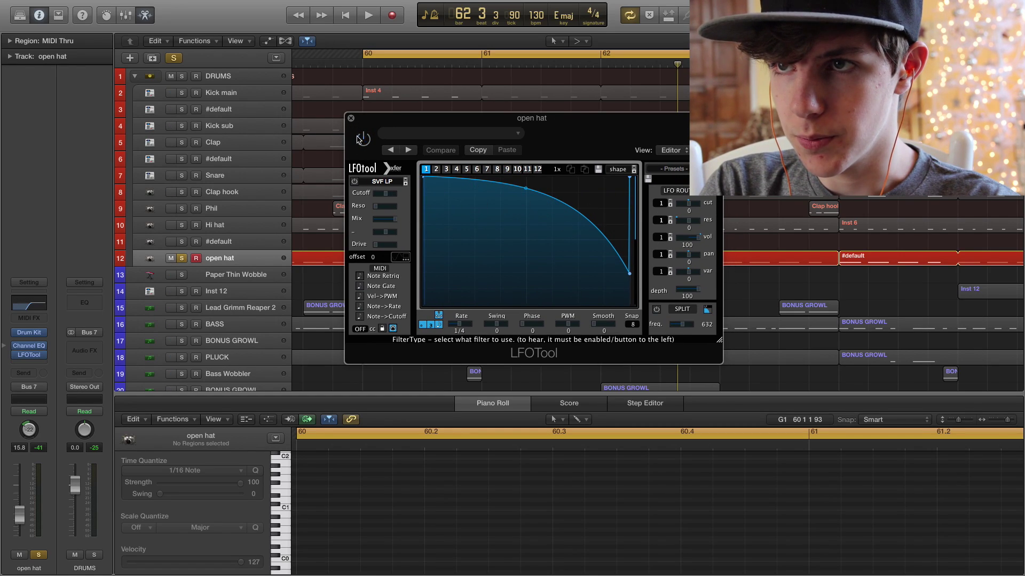
pyautogui.press('space')
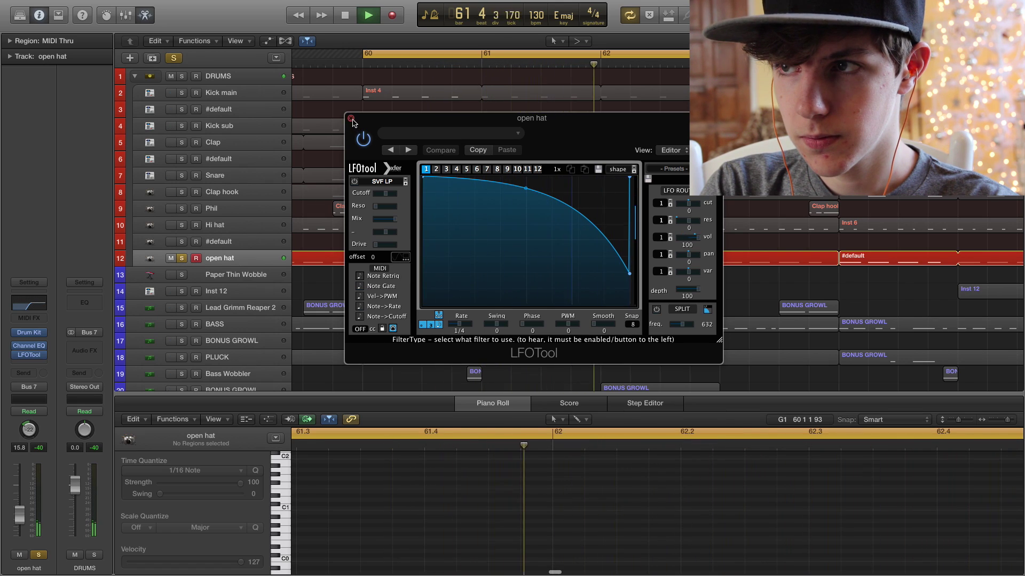
# - Close the open hat's LFOTool and add Hi hat, Clap hook, Snare, Clap, Kick main and Kick sub to the solo during playback
pyautogui.click(351, 119)
pyautogui.click(182, 224)
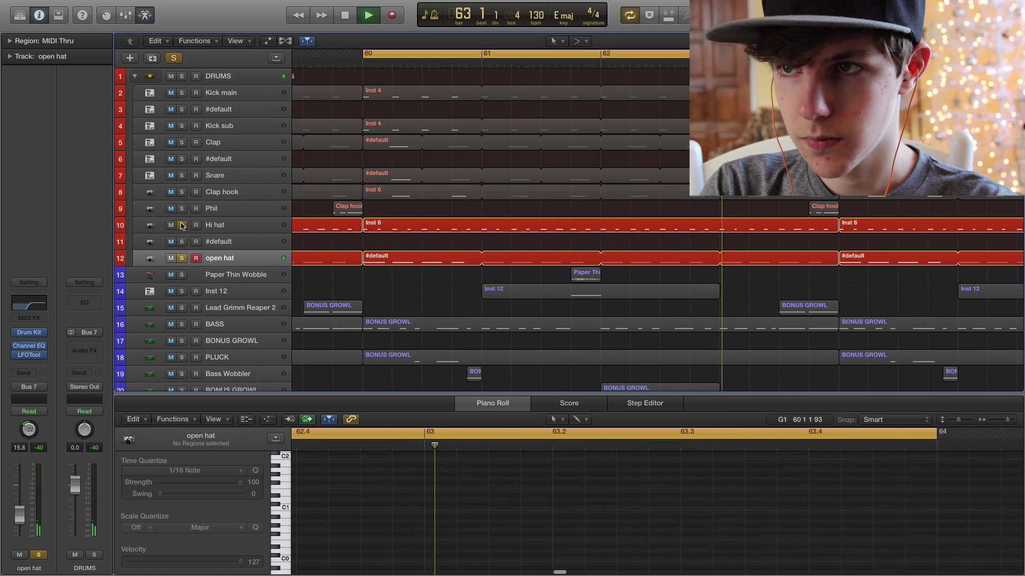
pyautogui.click(182, 191)
pyautogui.click(182, 176)
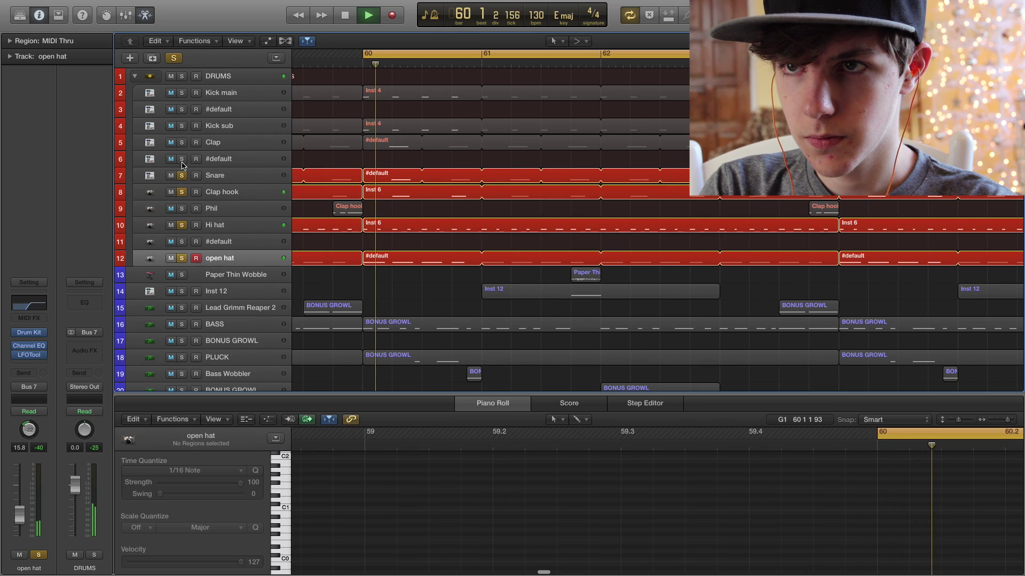
pyautogui.click(181, 142)
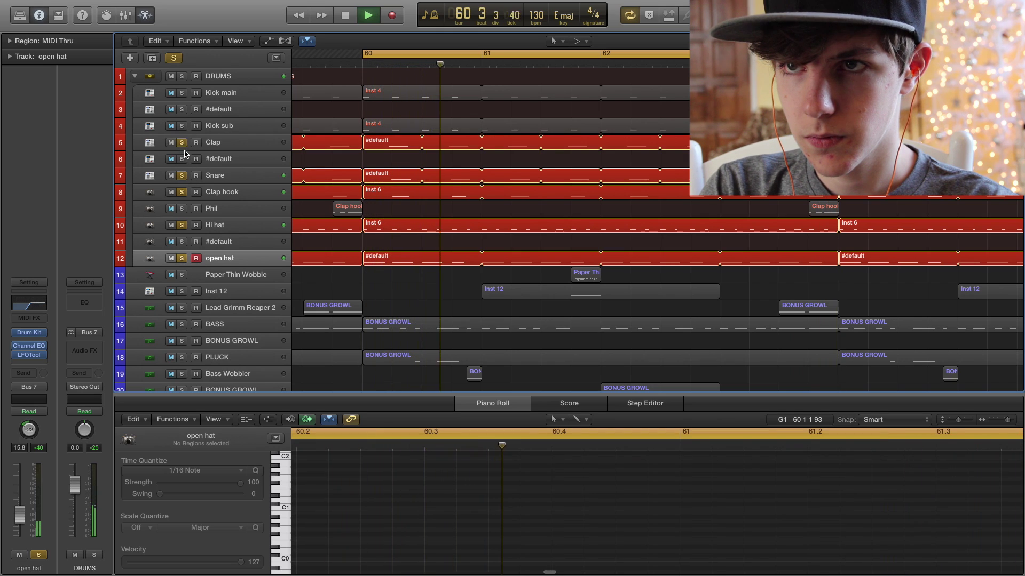
pyautogui.click(181, 92)
pyautogui.click(181, 126)
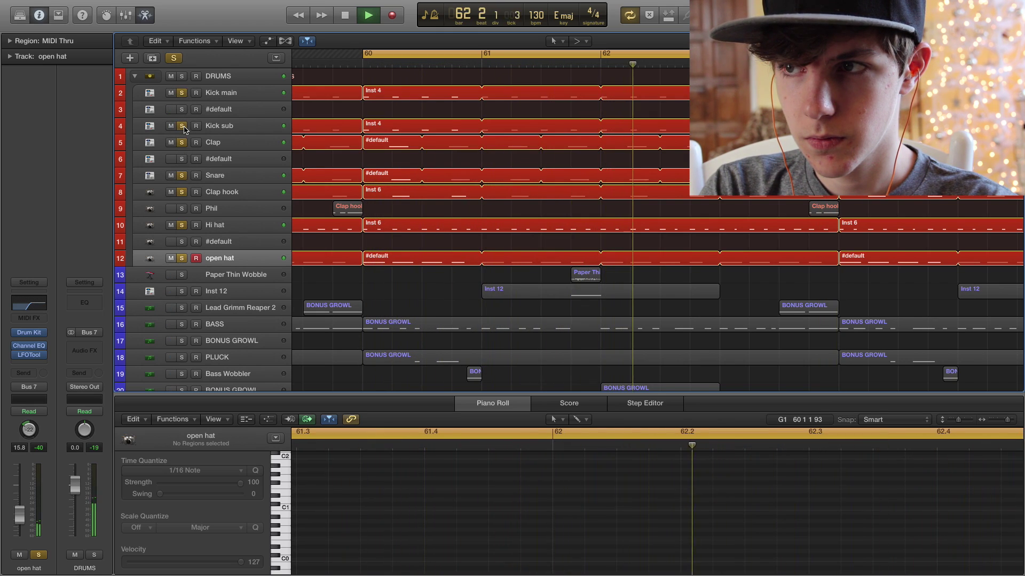
# - Stop playback and clear the solo from all drum tracks at once
pyautogui.click(174, 58)
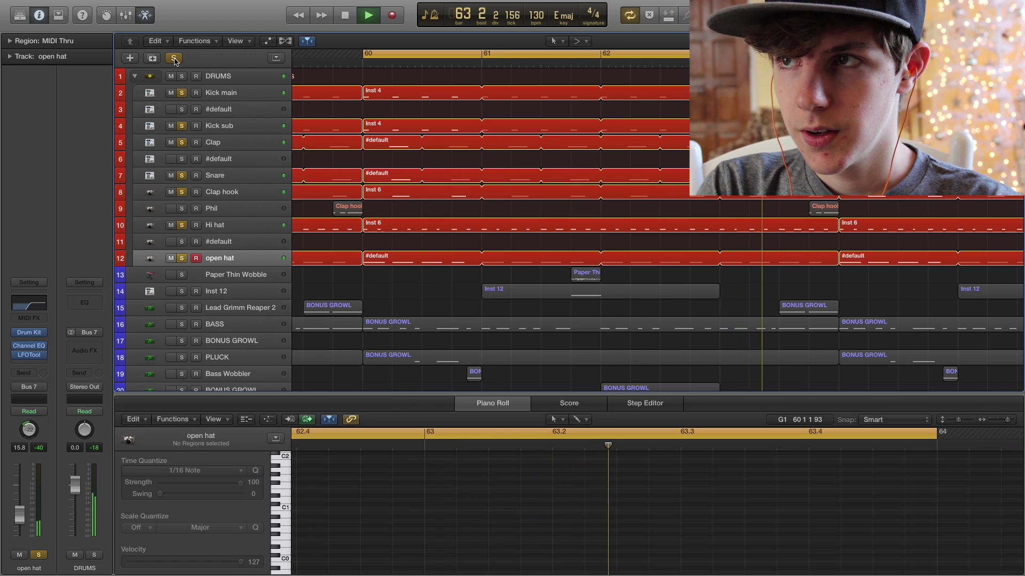
pyautogui.press('space')
pyautogui.click(175, 58)
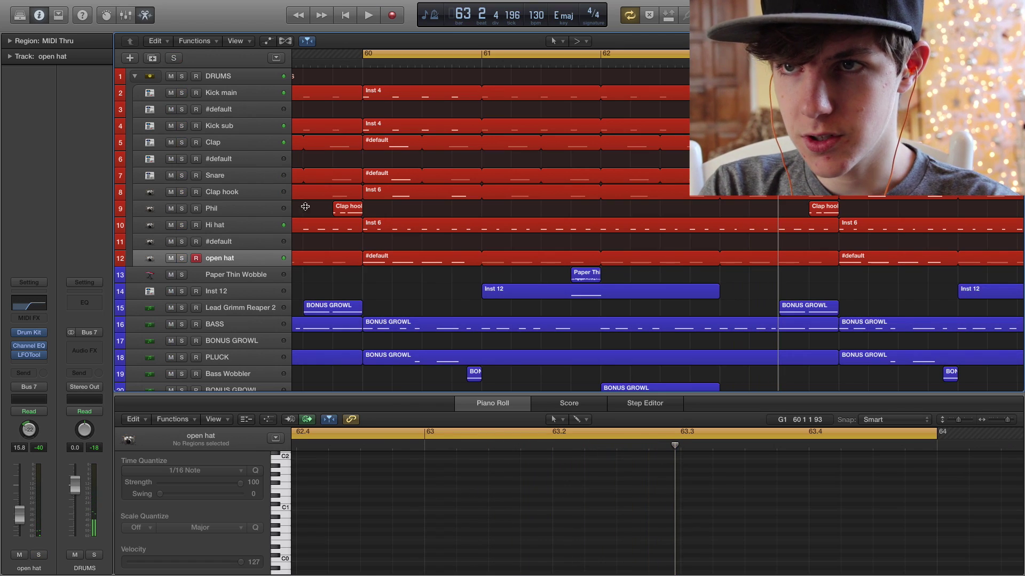
# - Solo the BASS track, play it with its effects active, and stop playback
pyautogui.scroll(-5, 320, 267)
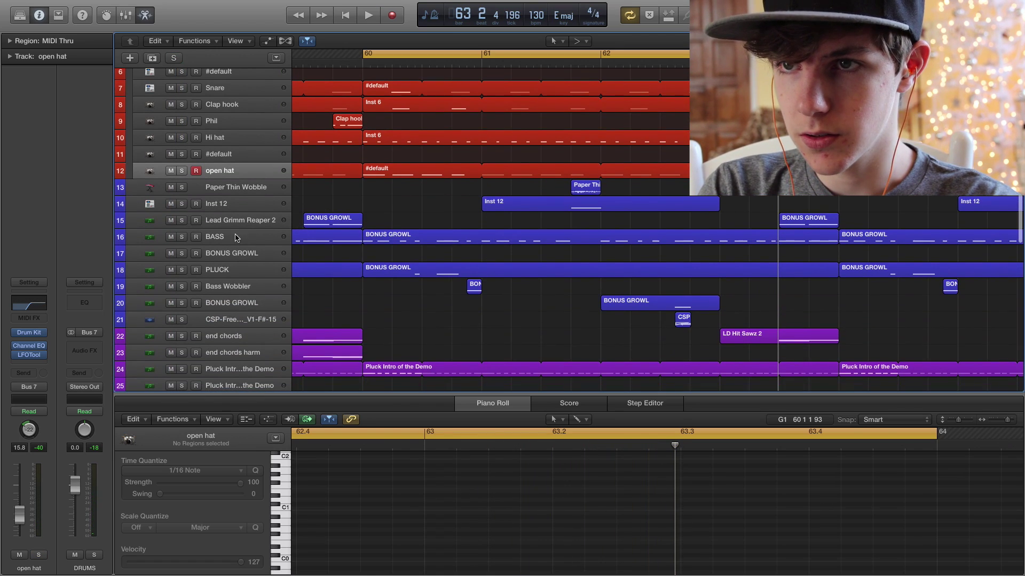
pyautogui.click(238, 239)
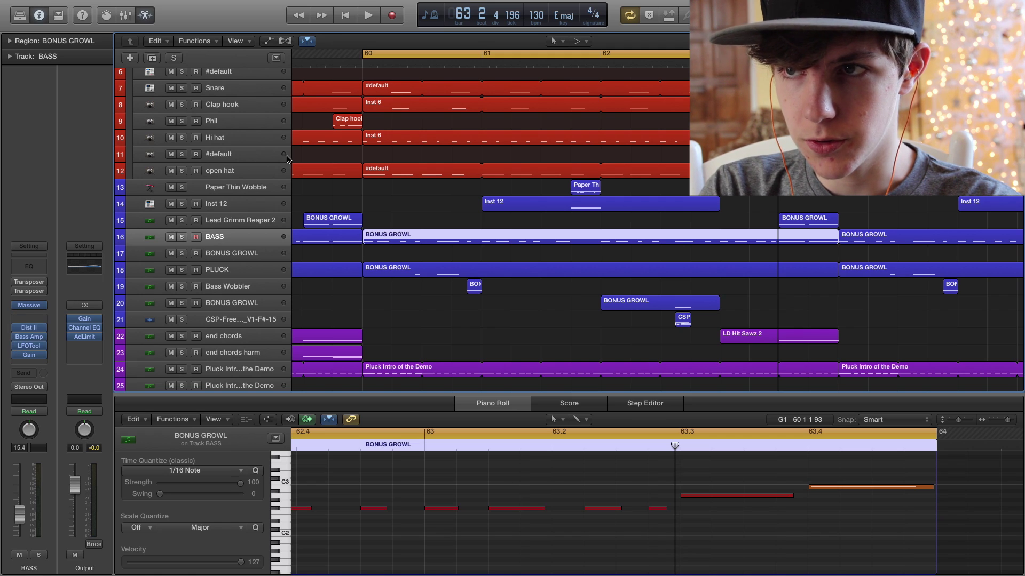
pyautogui.click(182, 238)
pyautogui.press('space')
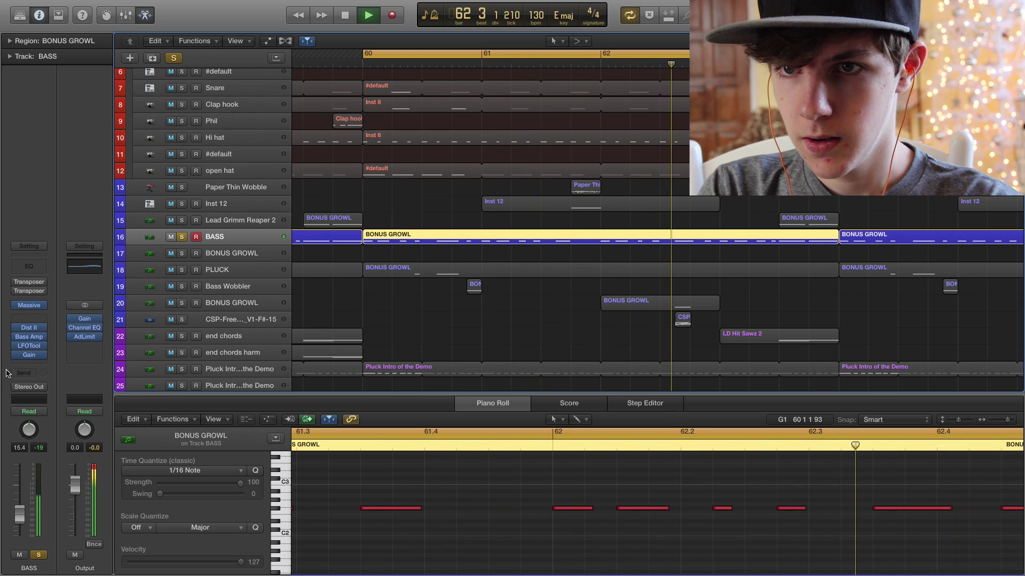
pyautogui.press('space')
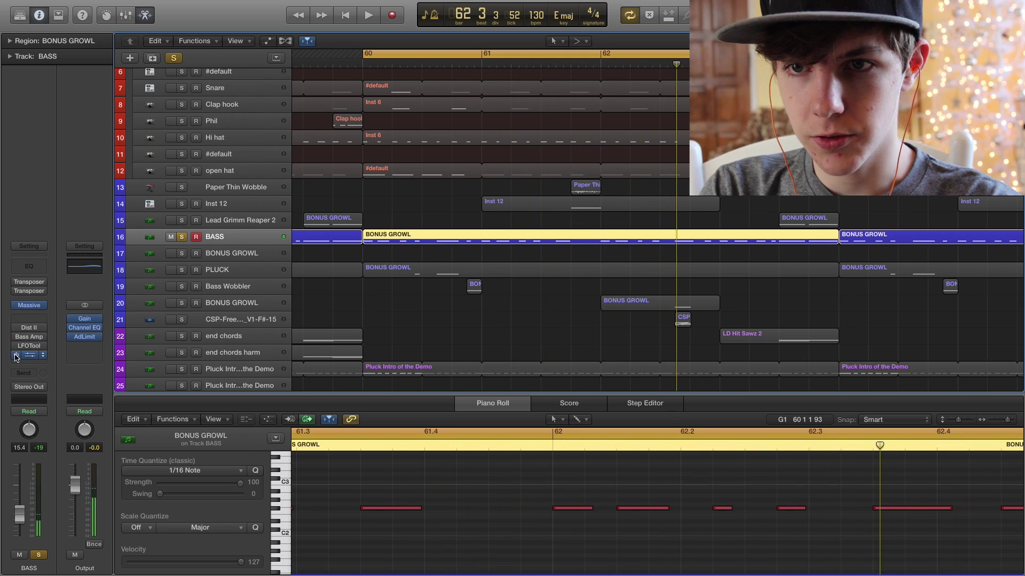
# - Bypass the BASS track's Dist II, Bass Amp, LFOTool and Gain effects and play its dry sound
pyautogui.click(391, 255)
pyautogui.click(396, 239)
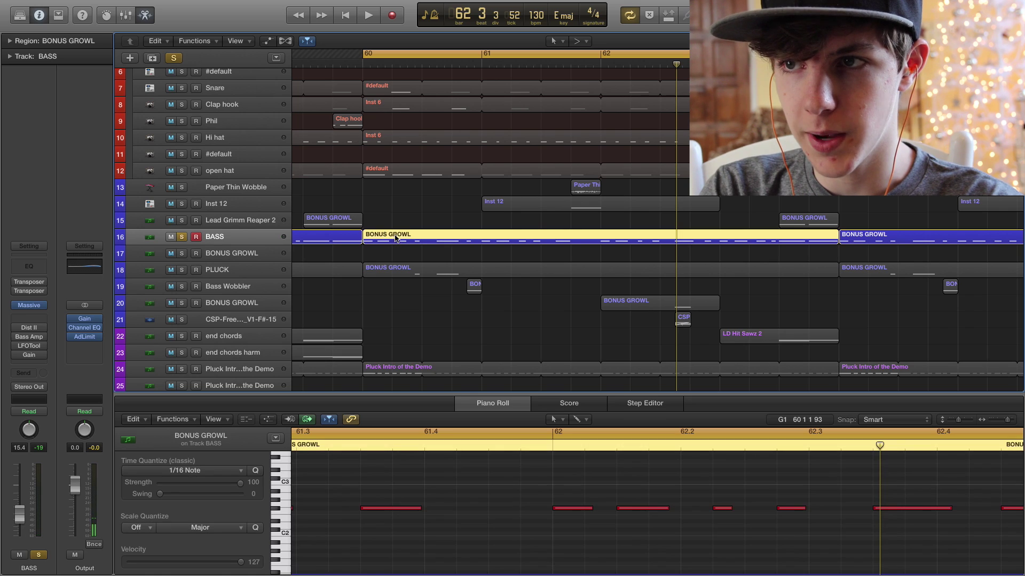
pyautogui.press('space')
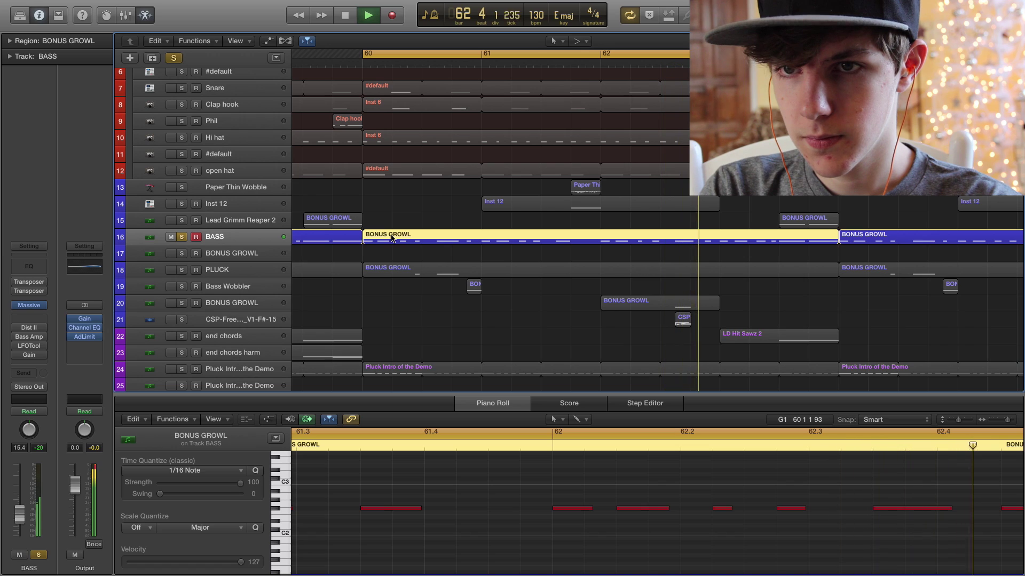
pyautogui.press('space')
# - Re-enable Distortion II on the BASS track and play it to hear the distortion
pyautogui.click(30, 328)
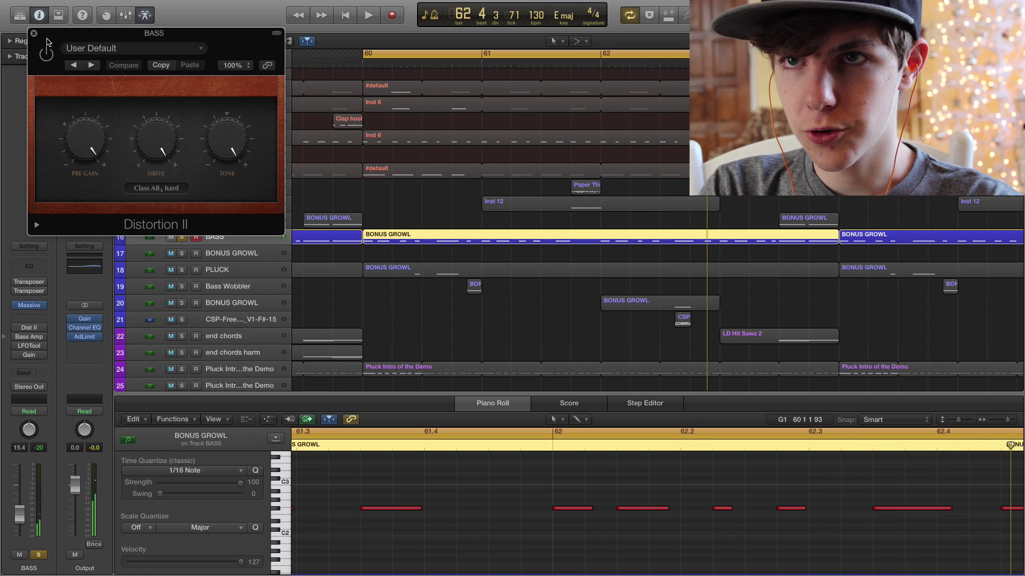
pyautogui.press('space')
pyautogui.click(35, 34)
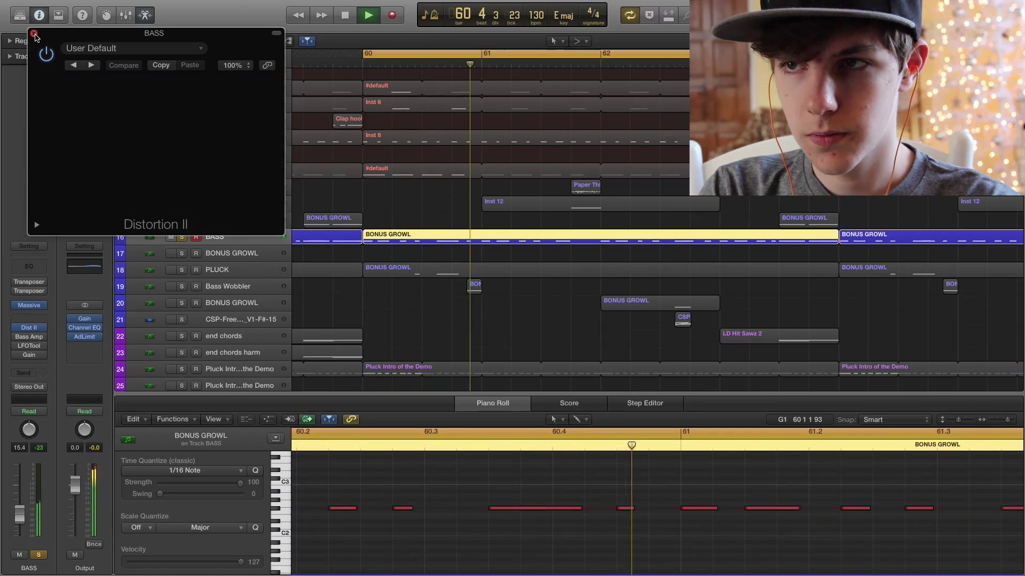
pyautogui.press('space')
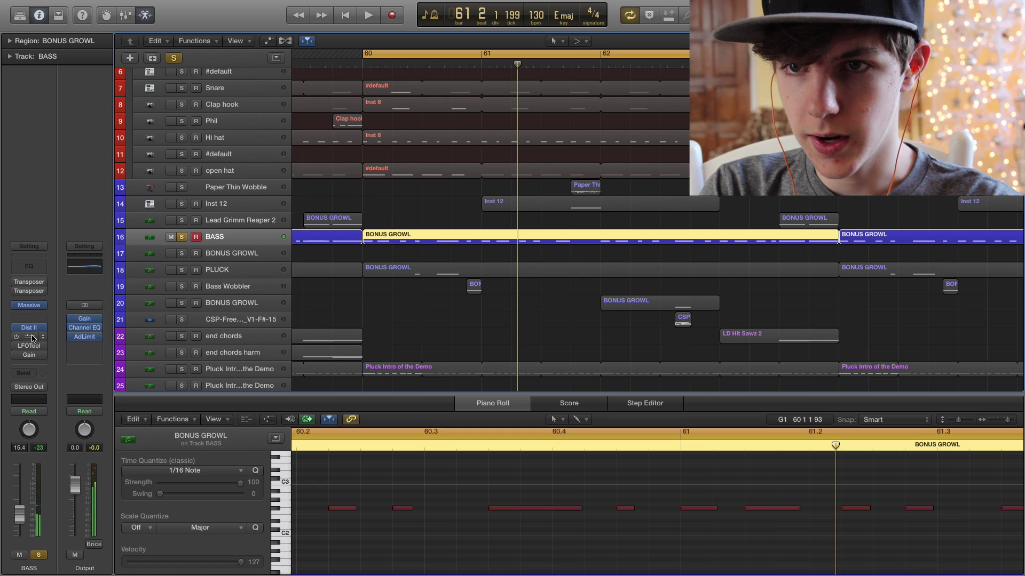
# - Open the BASS track's Bass Amp Designer with the Deep preset and switch it on during playback to compare the sound
pyautogui.click(33, 339)
pyautogui.moveTo(510, 77); pyautogui.dragTo(545, 130)
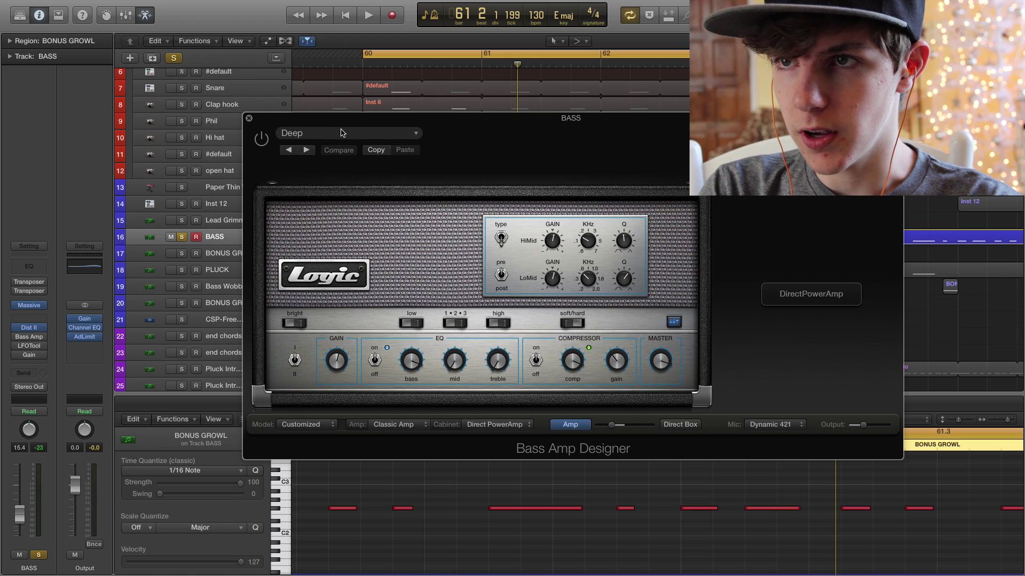
pyautogui.moveTo(479, 125); pyautogui.dragTo(579, 135)
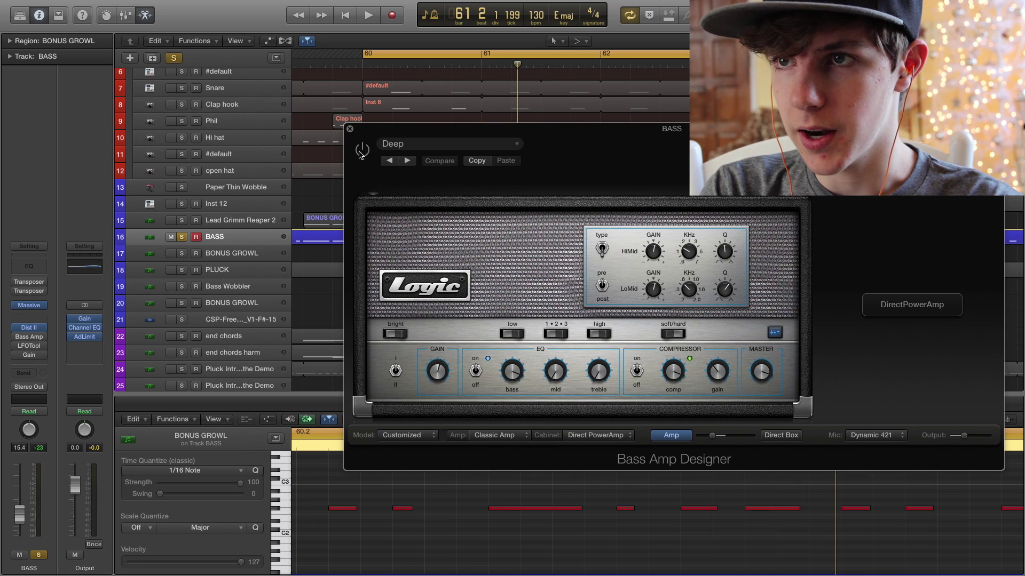
pyautogui.press('space')
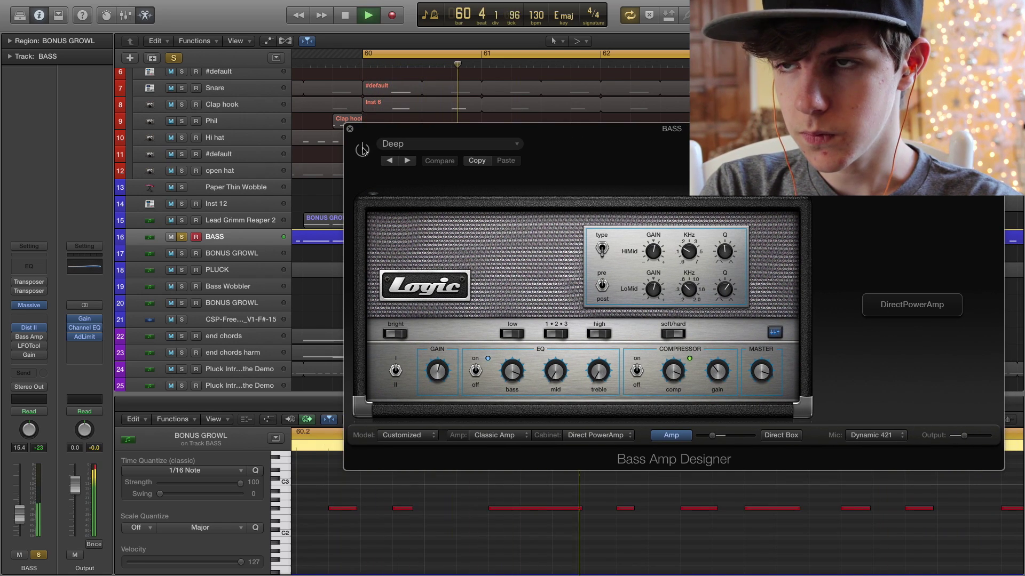
pyautogui.click(362, 151)
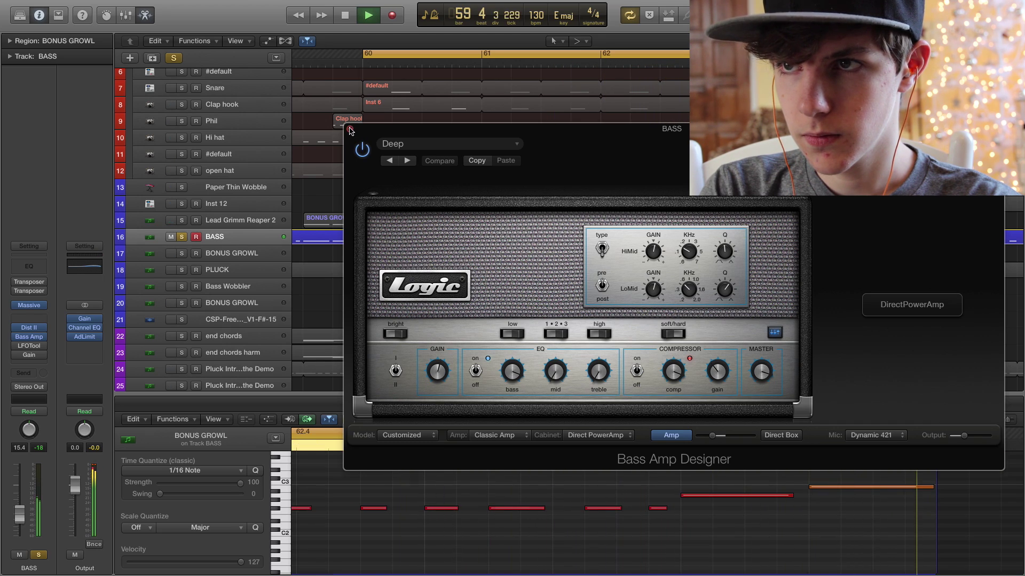
pyautogui.click(351, 131)
pyautogui.press('space')
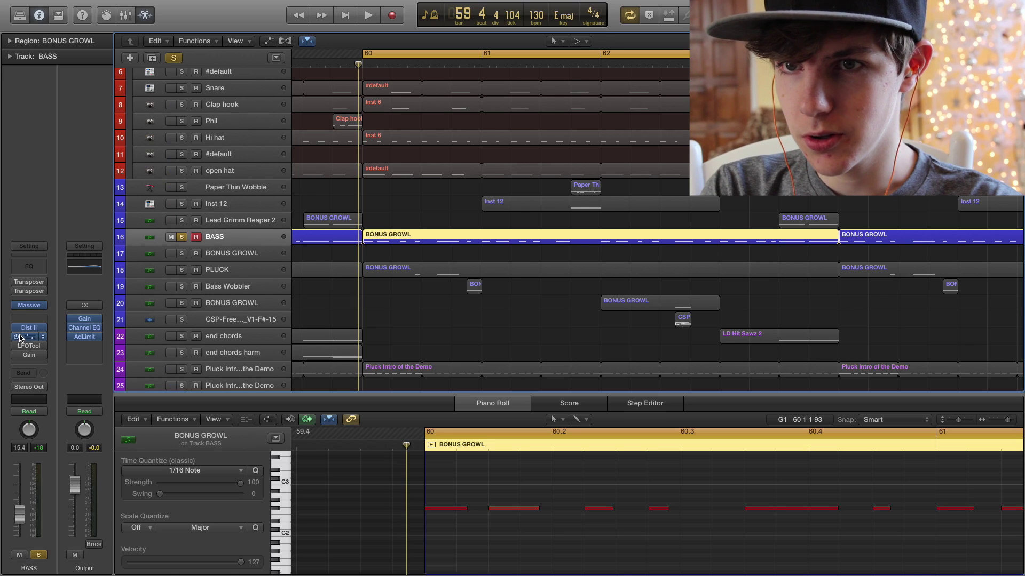
# - Re-enable LFOTool on the BASS track and play it to hear the volume shaping
pyautogui.click(30, 346)
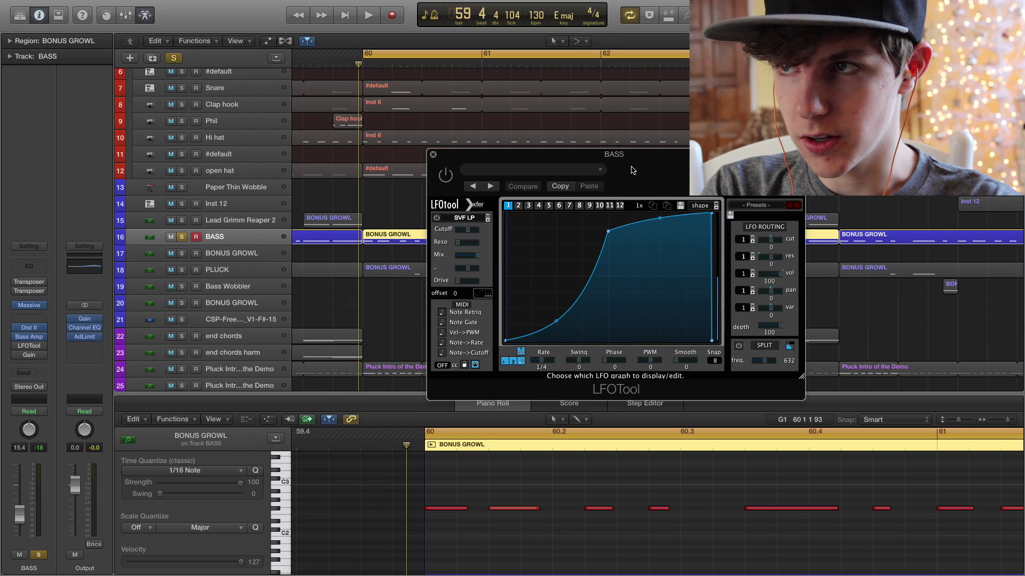
pyautogui.moveTo(613, 160); pyautogui.dragTo(538, 285)
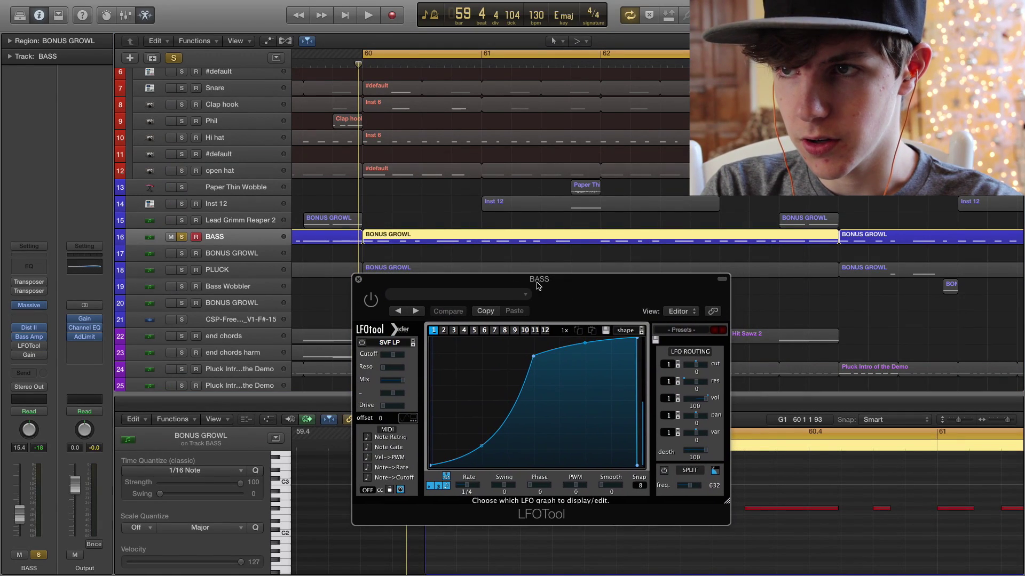
pyautogui.click(370, 300)
pyautogui.press('space')
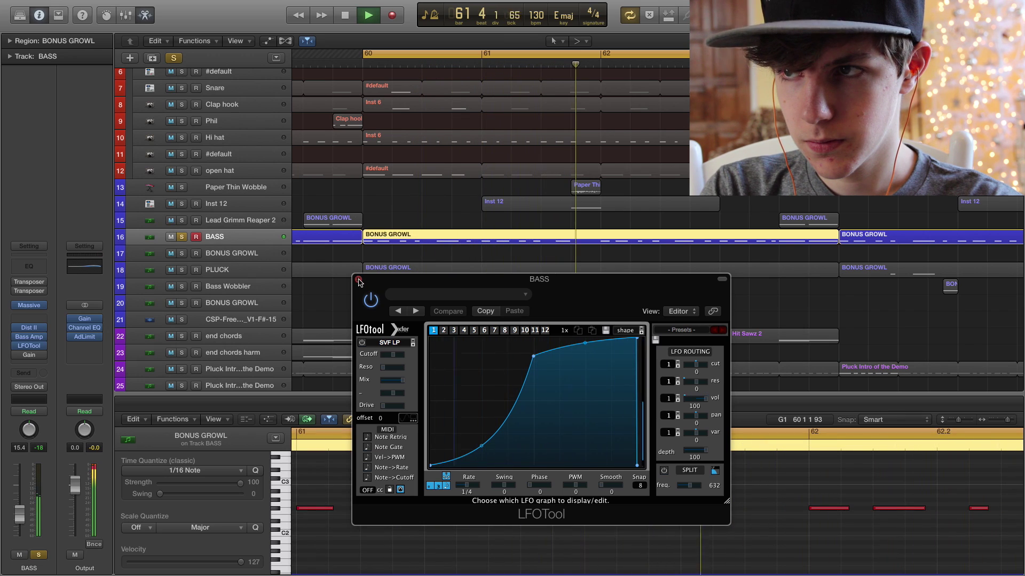
pyautogui.click(358, 280)
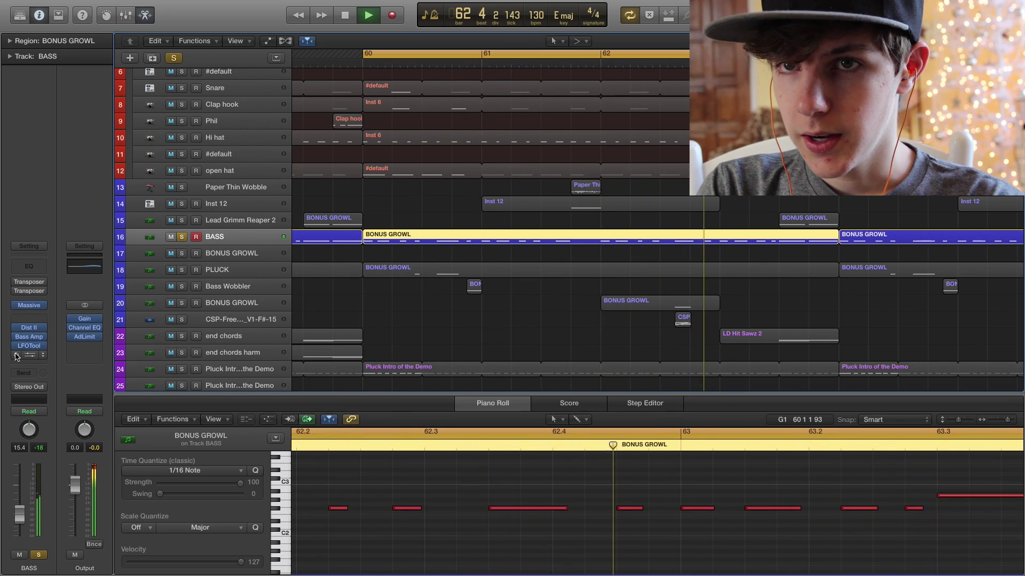
pyautogui.press('space')
# - Re-enable the mono Gain effect on the BASS track and play it with the complete effects chain
pyautogui.click(29, 356)
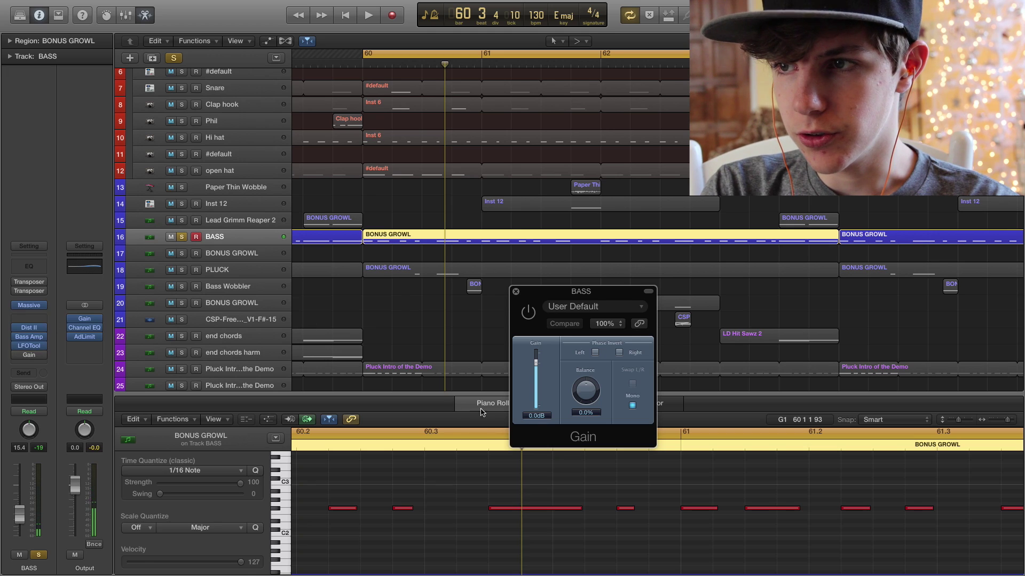
pyautogui.moveTo(529, 317); pyautogui.dragTo(457, 313)
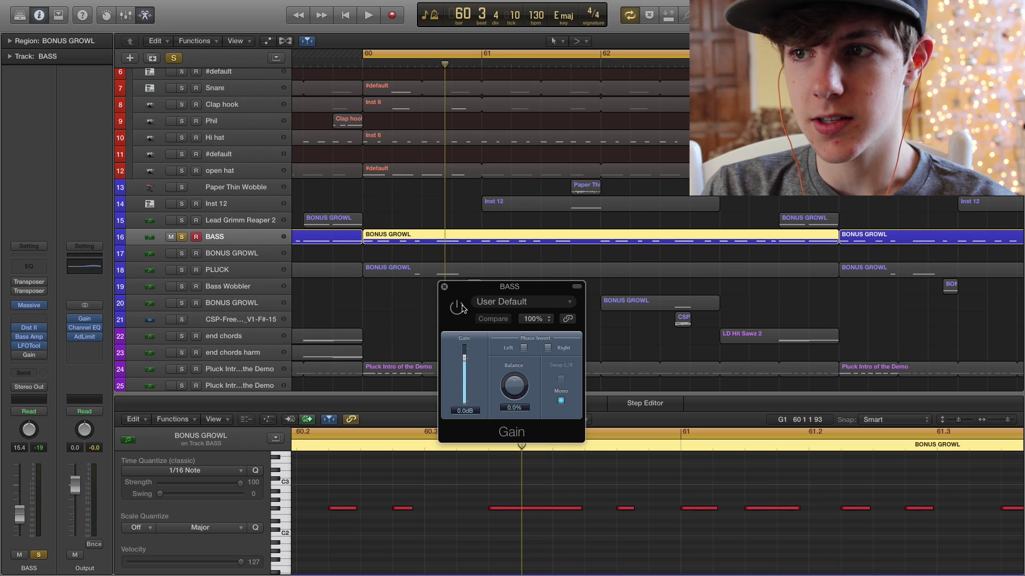
pyautogui.press('space')
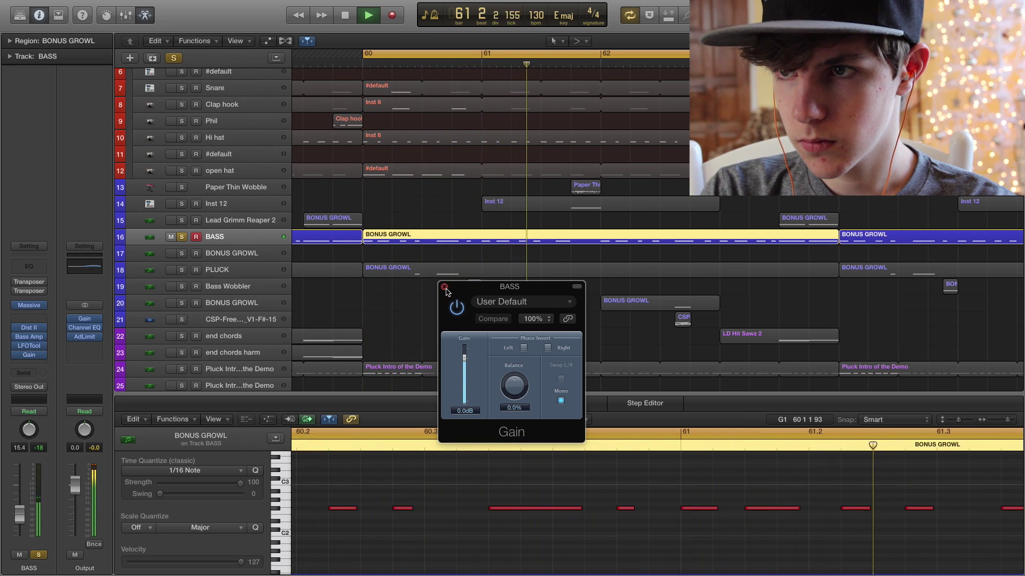
pyautogui.click(444, 287)
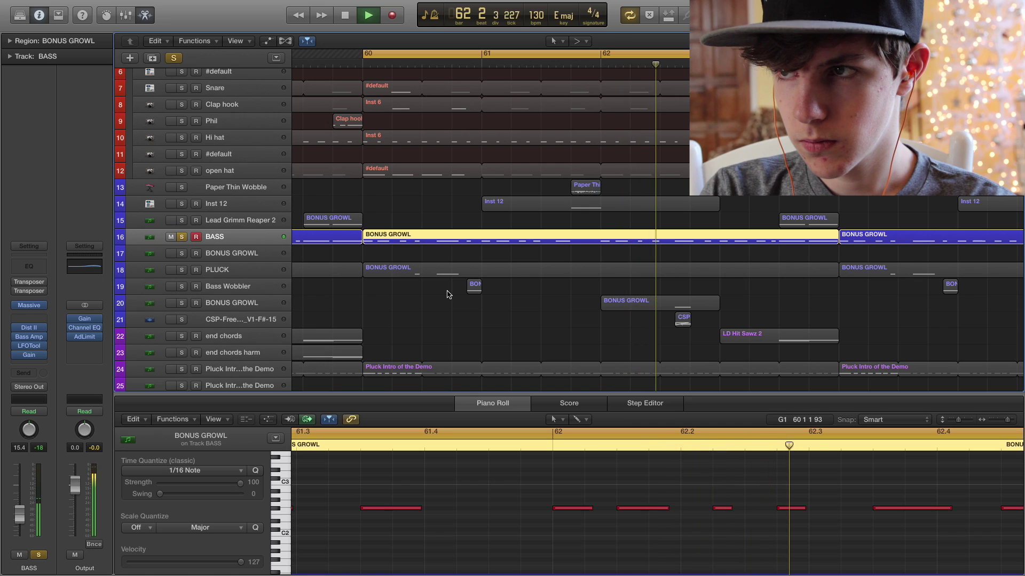
pyautogui.press('space')
# - Solo the DRUMS stack alongside BASS and play both together
pyautogui.scroll(5, 307, 164)
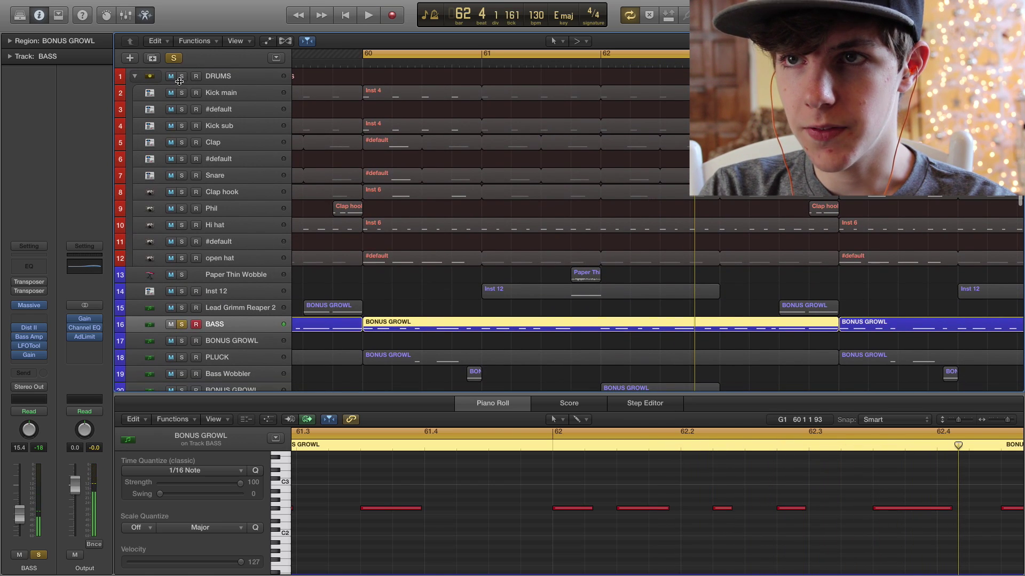
pyautogui.click(182, 78)
pyautogui.press('space')
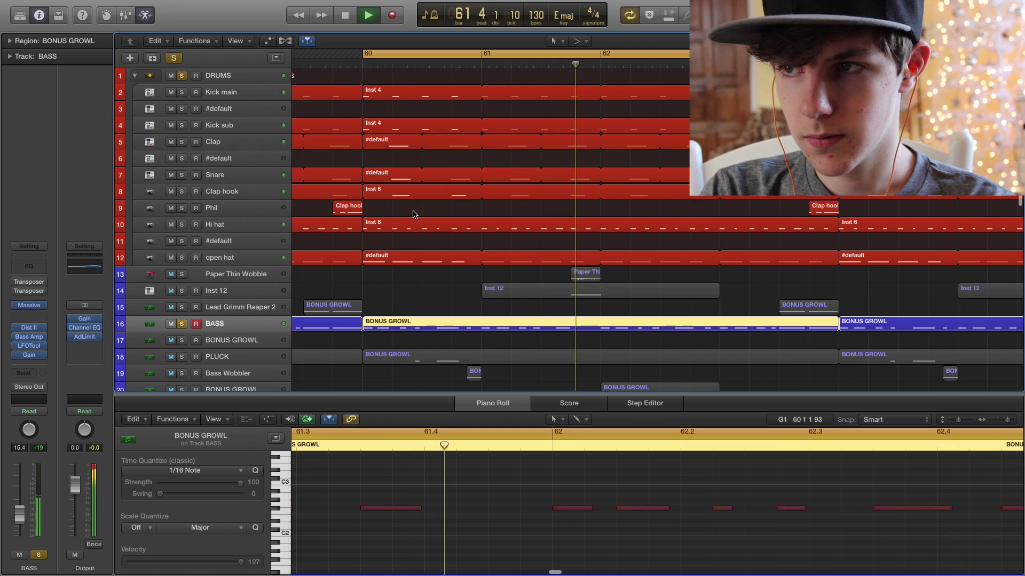
pyautogui.press('space')
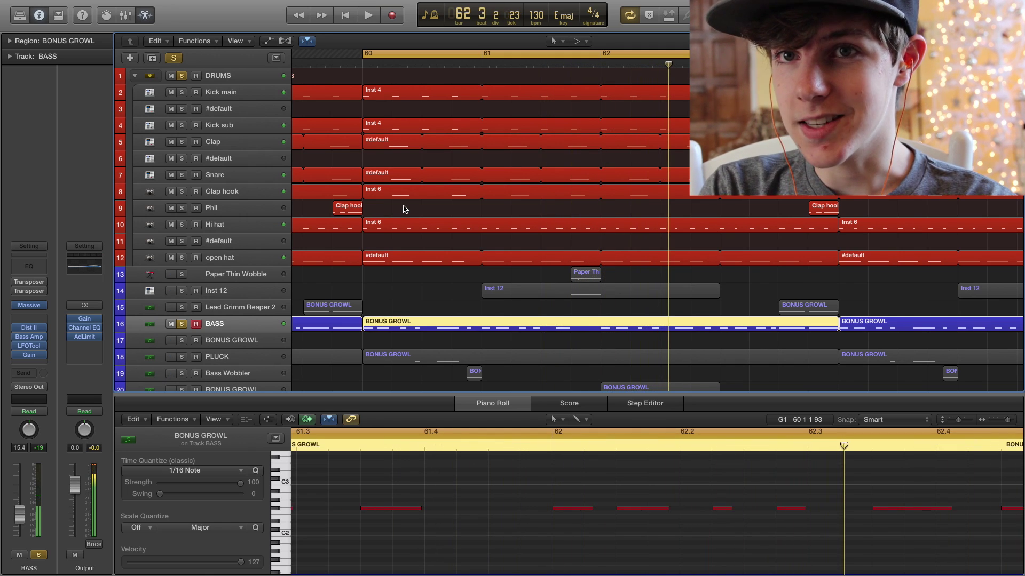
# - Hide the Piano Roll and unsolo the BASS track and the DRUMS stack
pyautogui.press('e')
pyautogui.click(435, 290)
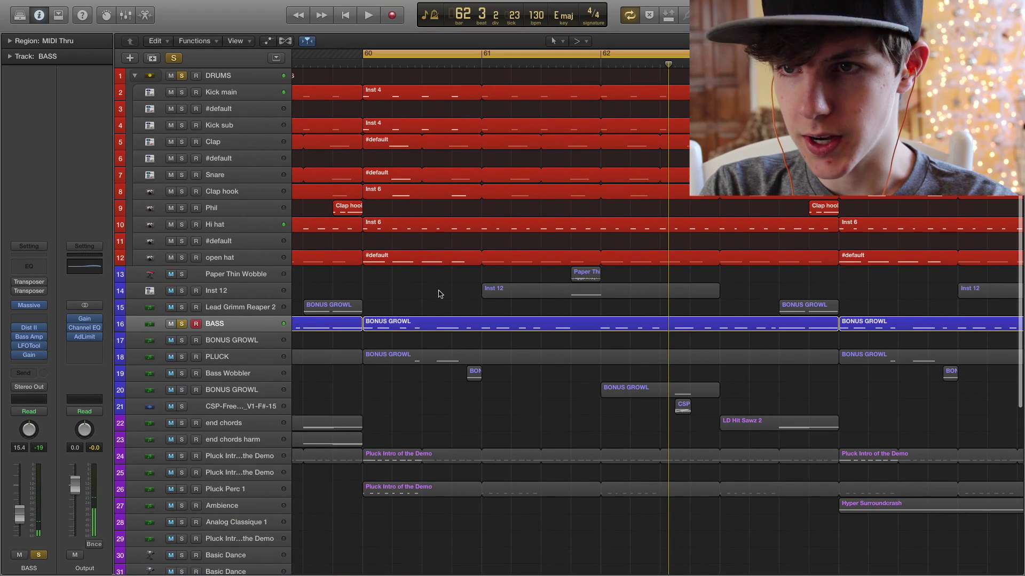
pyautogui.click(182, 323)
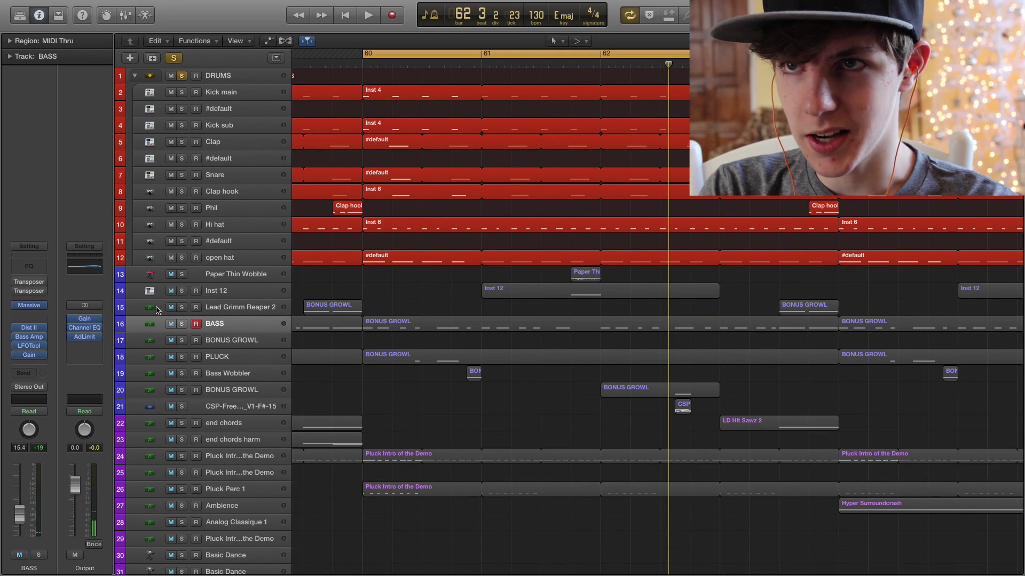
pyautogui.click(182, 76)
# - Return the playhead to bar 60 with cycling off and select the Bass Wobbler track
pyautogui.click(444, 55)
pyautogui.press('Return')
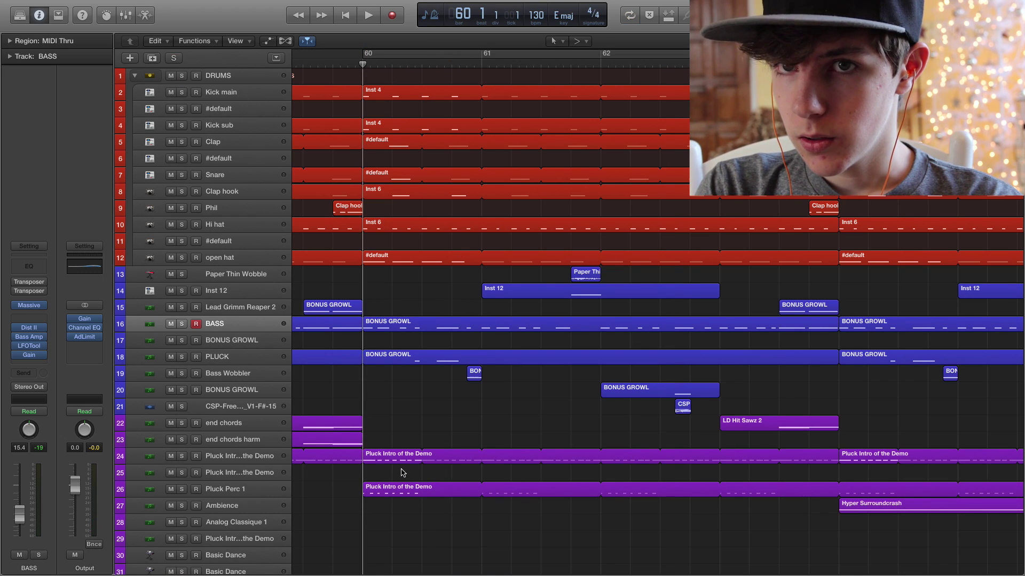
pyautogui.click(255, 373)
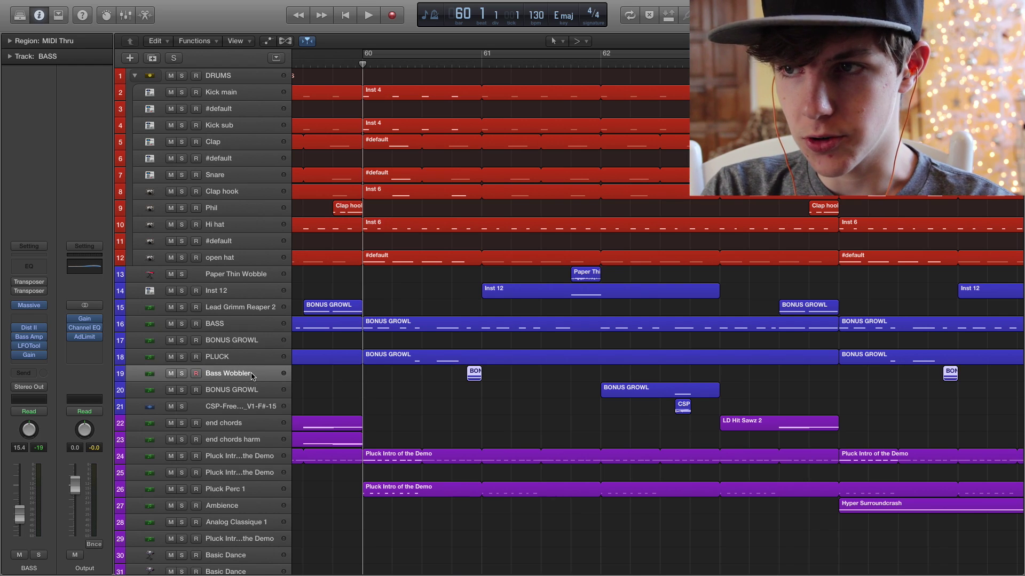
# - Solo the Bass Wobbler track, play its short region from beat 4 of bar 60, and unsolo it
pyautogui.click(182, 373)
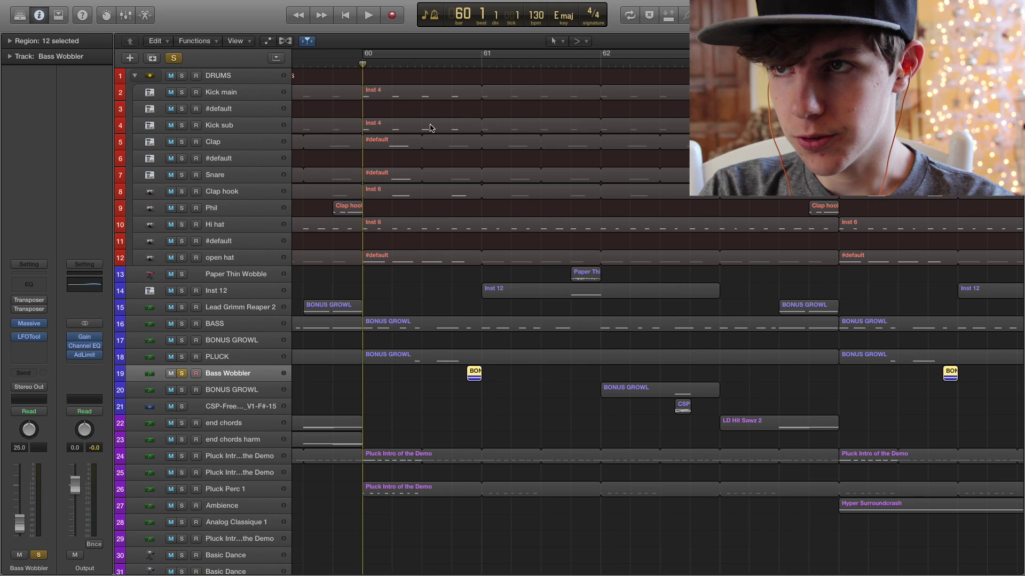
pyautogui.click(474, 63)
pyautogui.click(467, 64)
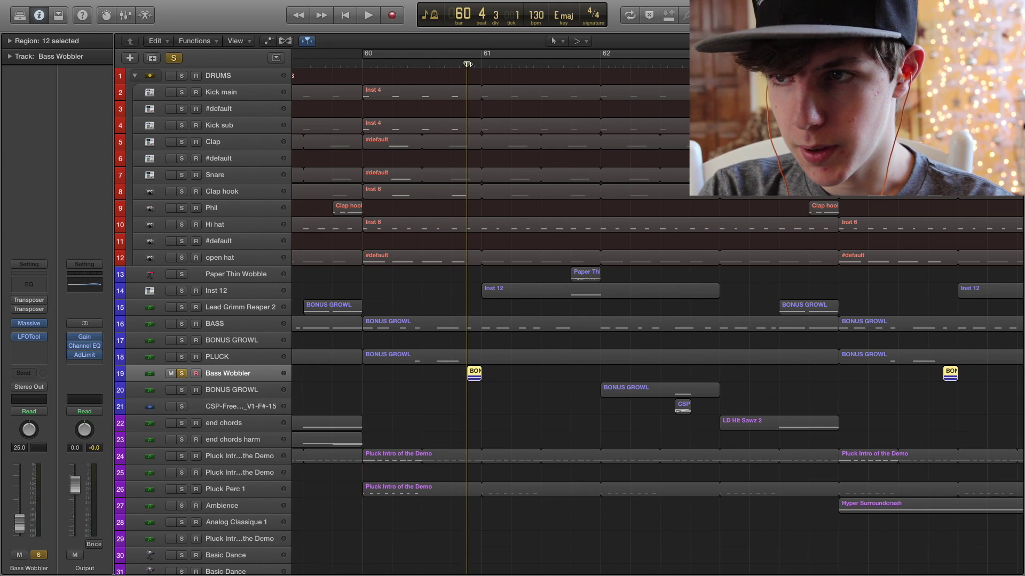
pyautogui.press('space')
pyautogui.press('space')
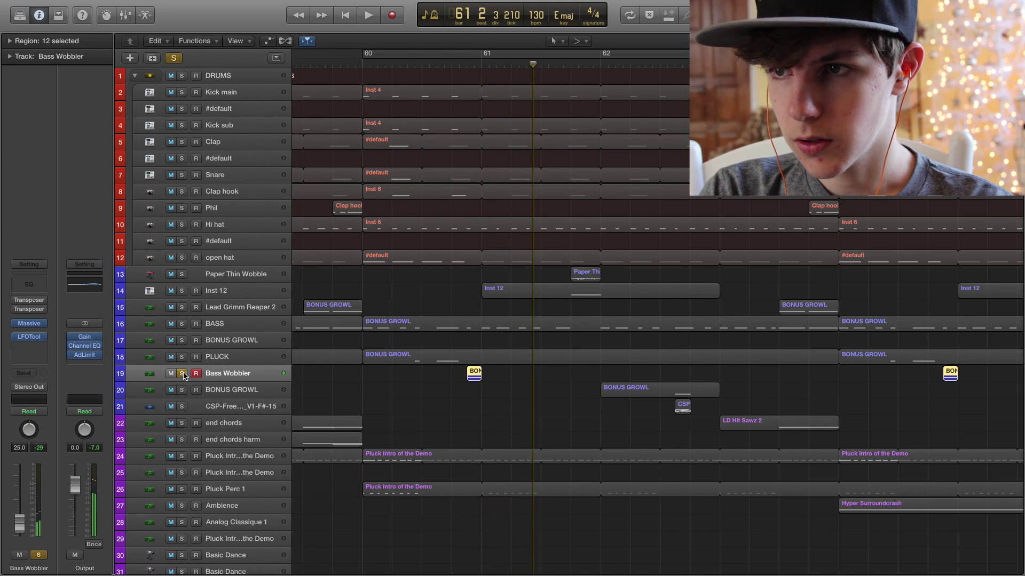
pyautogui.click(182, 374)
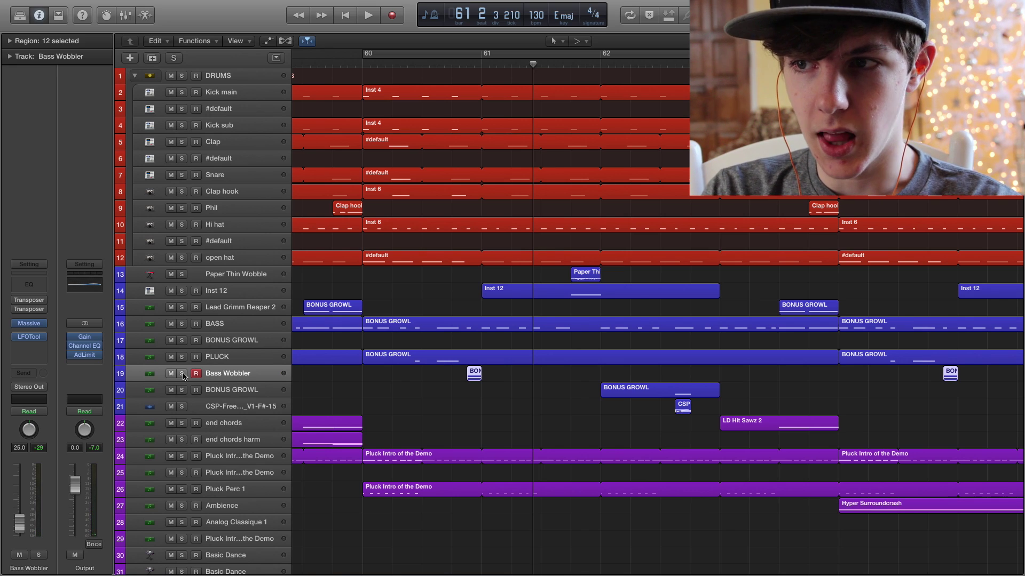
# - Replay the Bass Wobbler region in solo from just before bar 61 and turn its solo off
pyautogui.click(460, 63)
pyautogui.moveTo(464, 61); pyautogui.dragTo(468, 61)
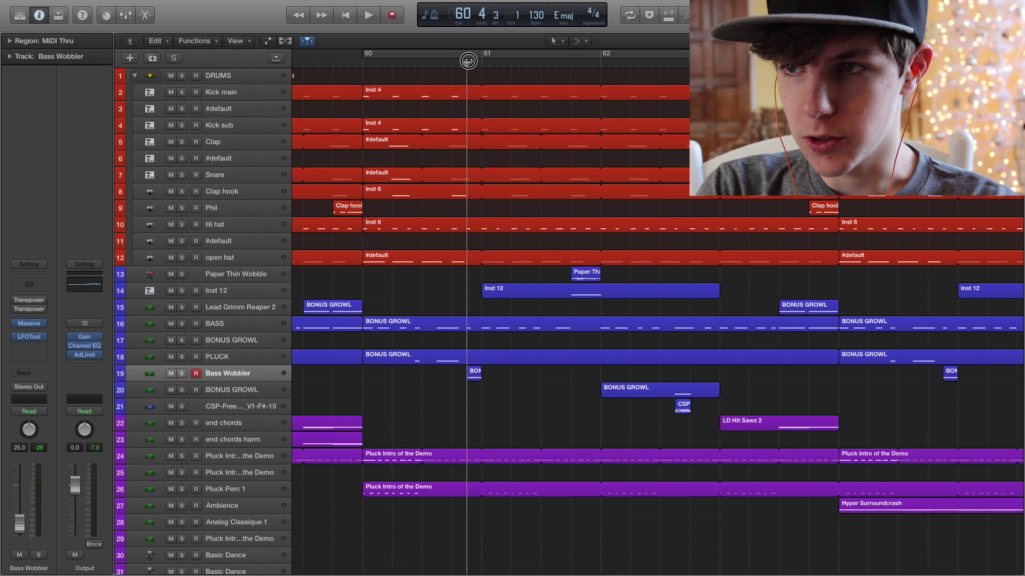
pyautogui.press('space')
pyautogui.click(182, 373)
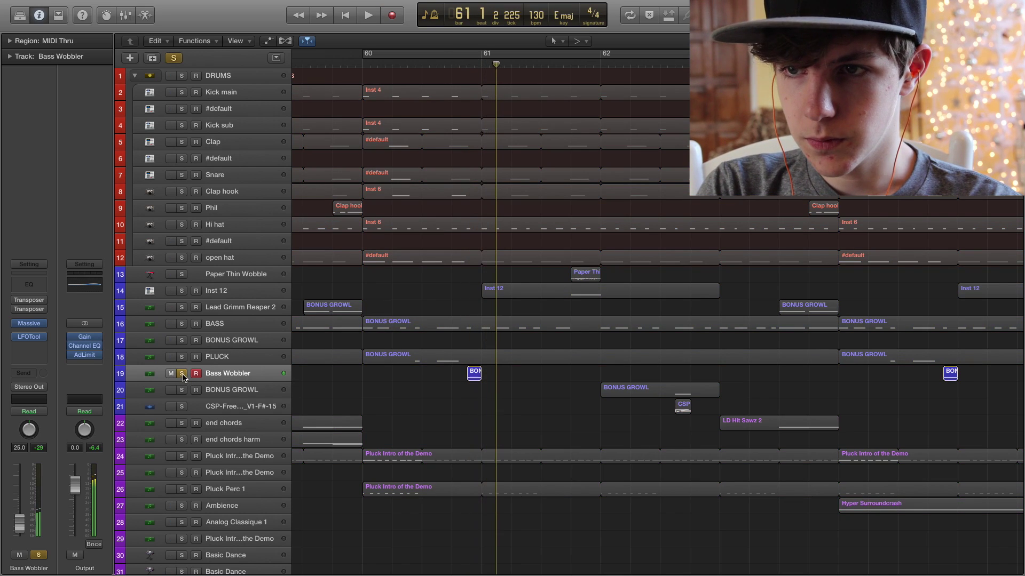
pyautogui.click(182, 374)
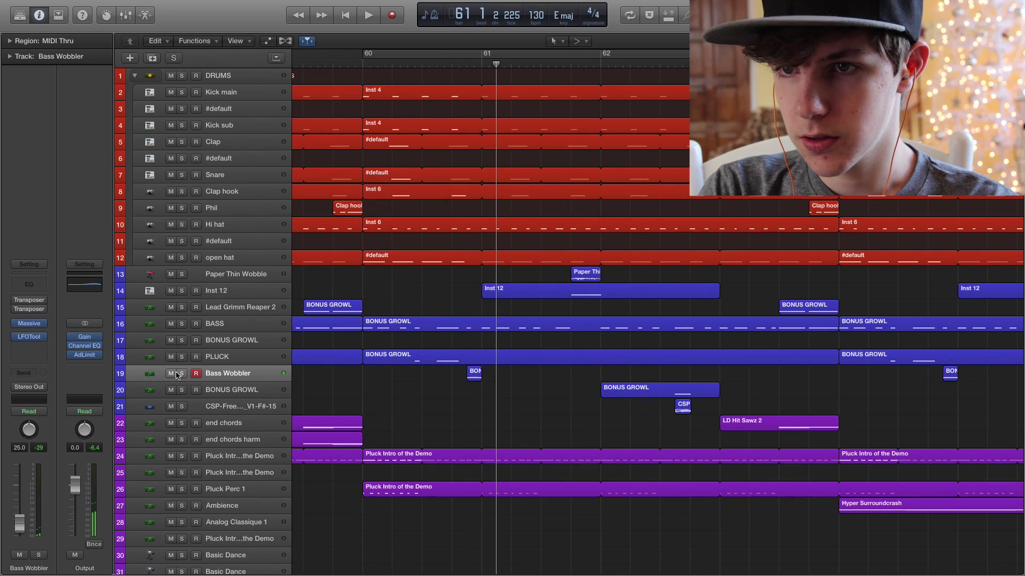
# - Solo BONUS GROWL (track 20), play it from beat 3 of bar 62, and replay it with the track selected
pyautogui.click(182, 390)
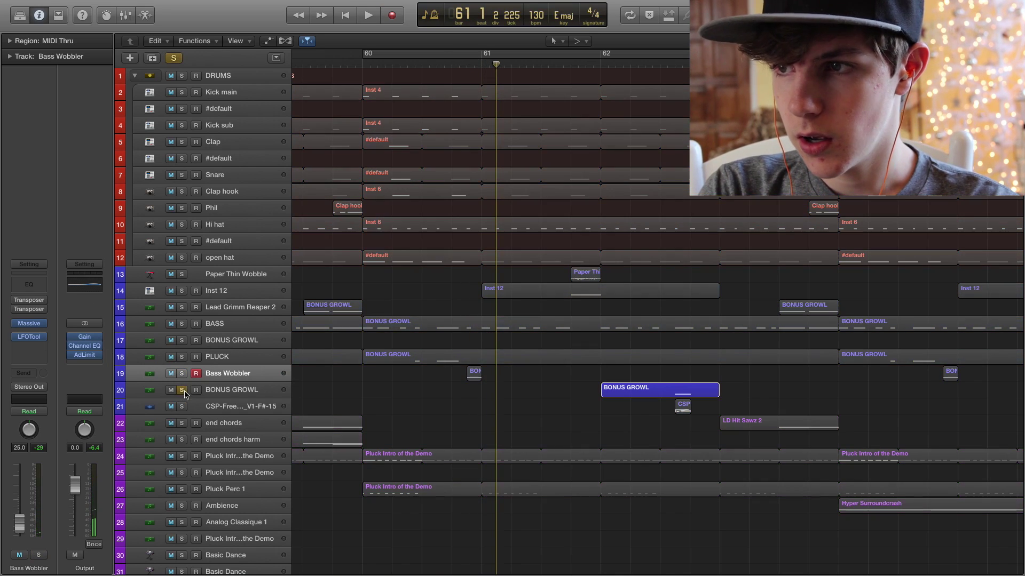
pyautogui.click(661, 64)
pyautogui.press('space')
pyautogui.press('space')
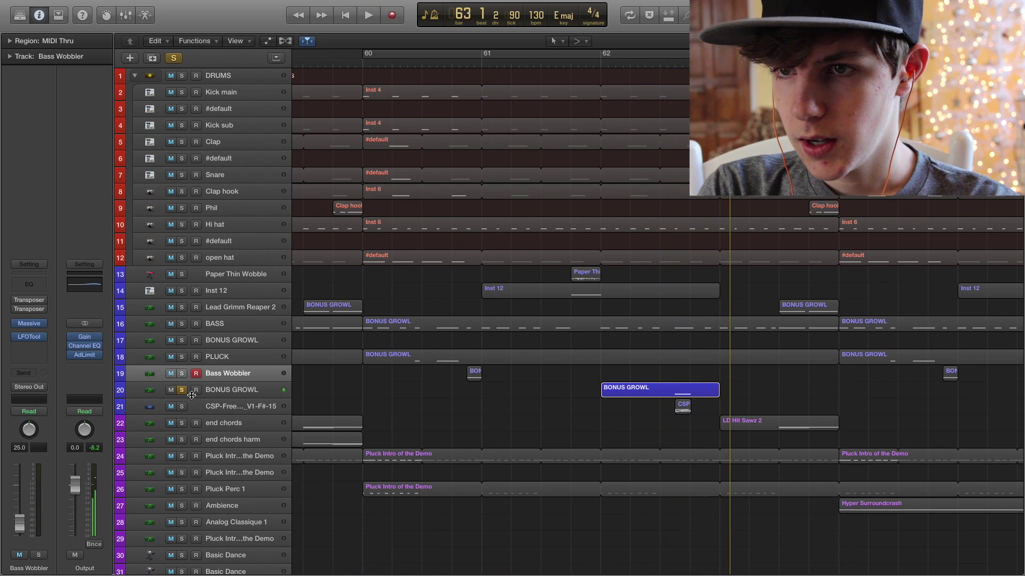
pyautogui.click(224, 391)
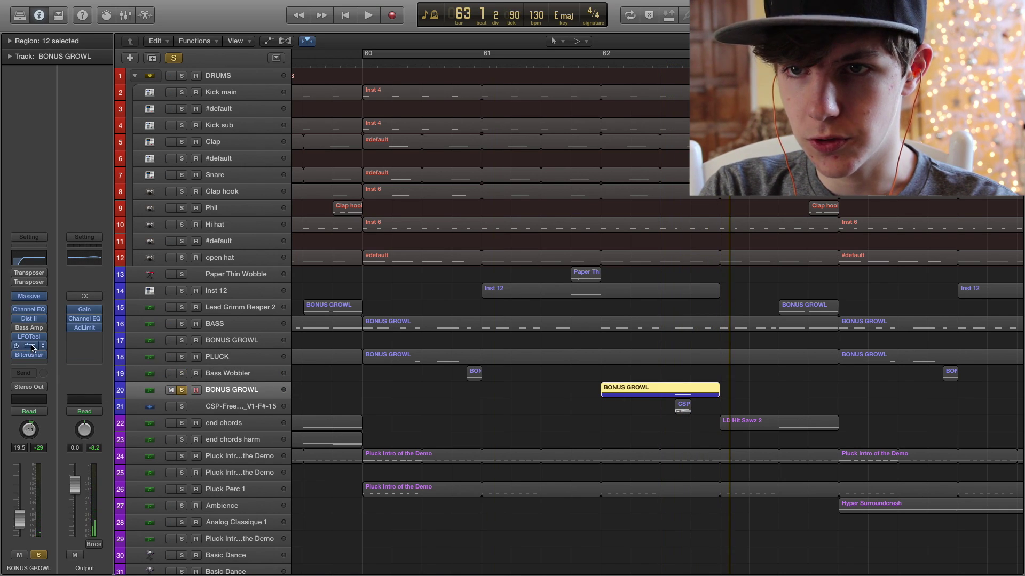
pyautogui.press('space')
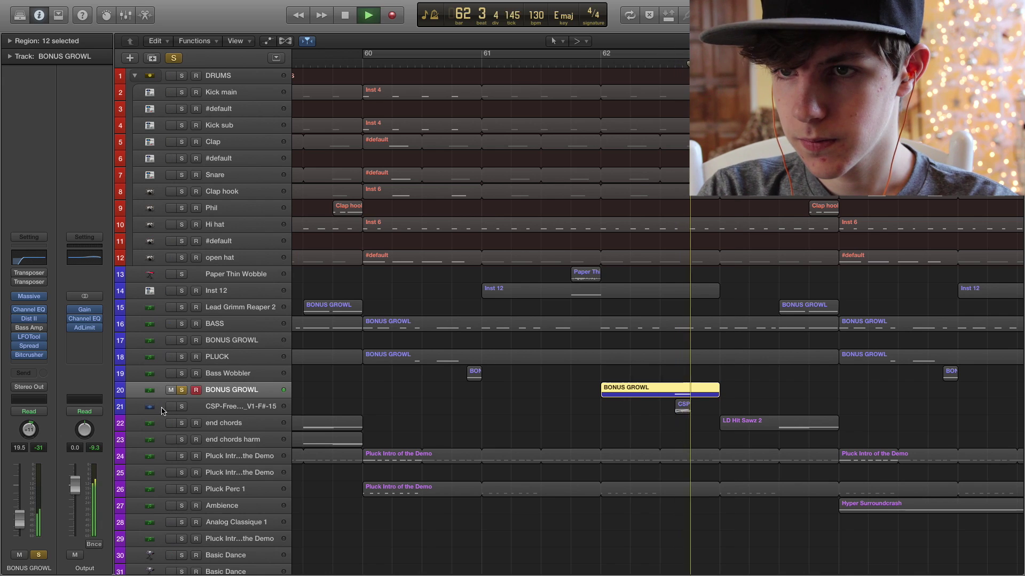
pyautogui.press('space')
# - Switch the solo from BONUS GROWL to the CSP-Free sample track and play its region in bar 62
pyautogui.click(182, 408)
pyautogui.click(182, 391)
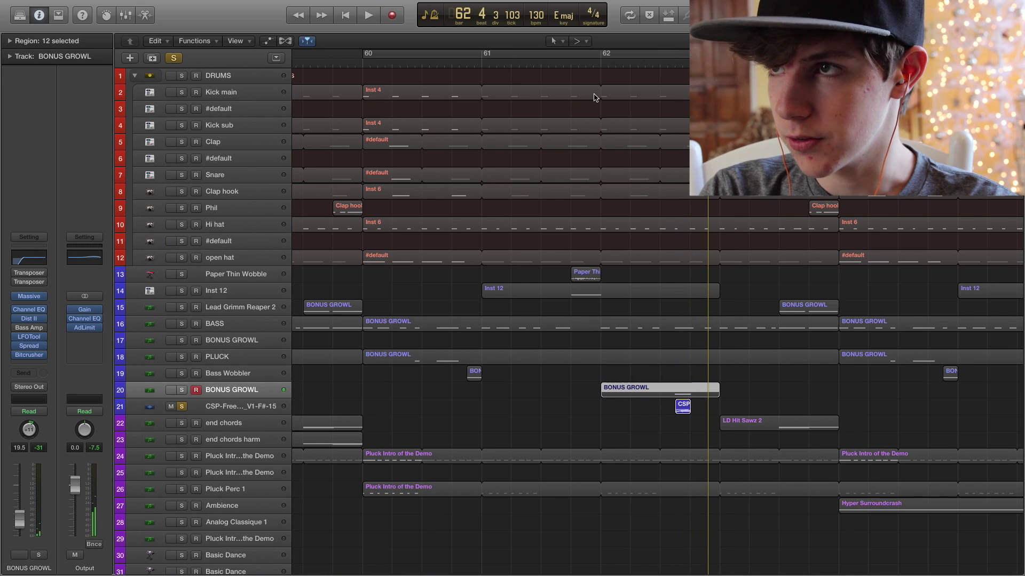
pyautogui.moveTo(708, 63); pyautogui.dragTo(676, 63)
pyautogui.press('space')
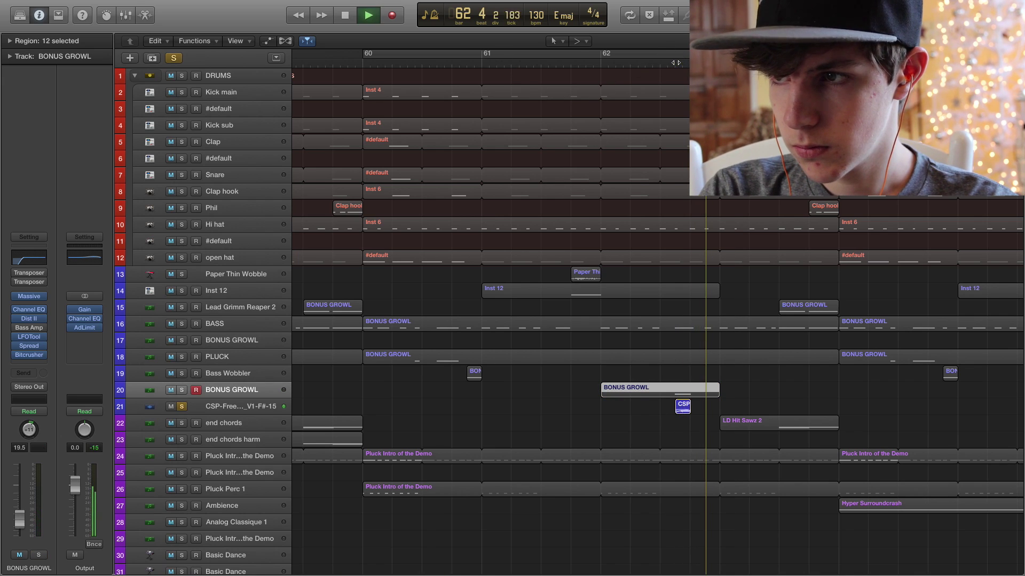
pyautogui.press('space')
# - Solo BONUS GROWL alongside the CSP-Free sample, play both together, and unsolo both tracks
pyautogui.click(182, 390)
pyautogui.press('space')
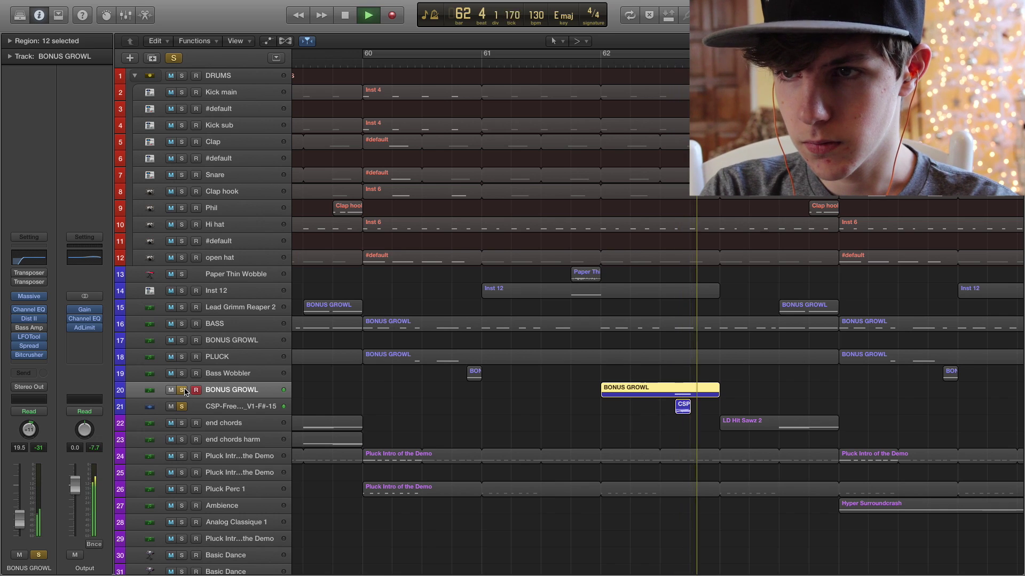
pyautogui.press('space')
pyautogui.click(182, 391)
pyautogui.click(182, 408)
pyautogui.hscroll(-2, 523, 176)
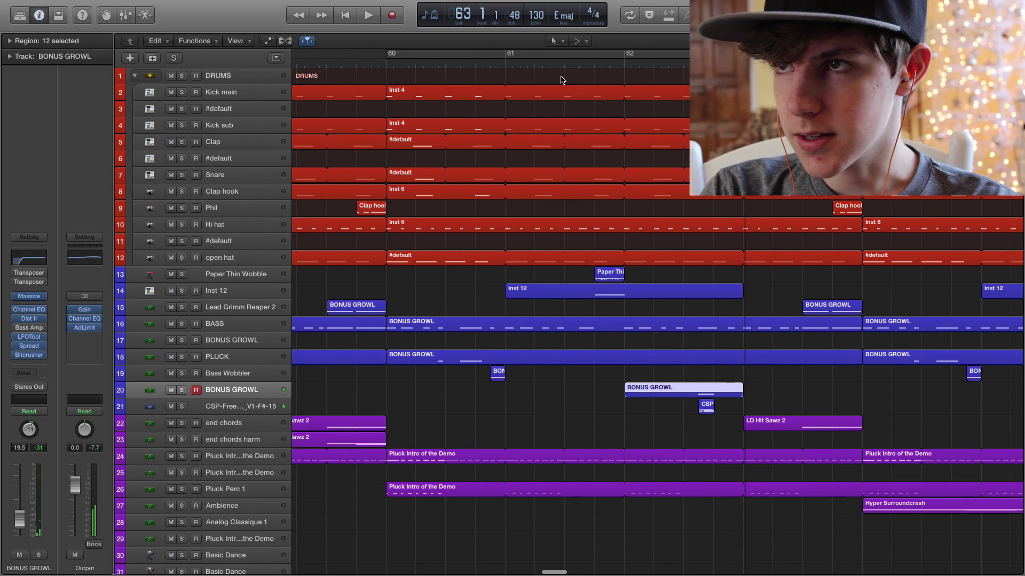
# - Solo Inst 12, play it from the end of beat 3 in bar 61, and unsolo it
pyautogui.click(585, 64)
pyautogui.click(182, 290)
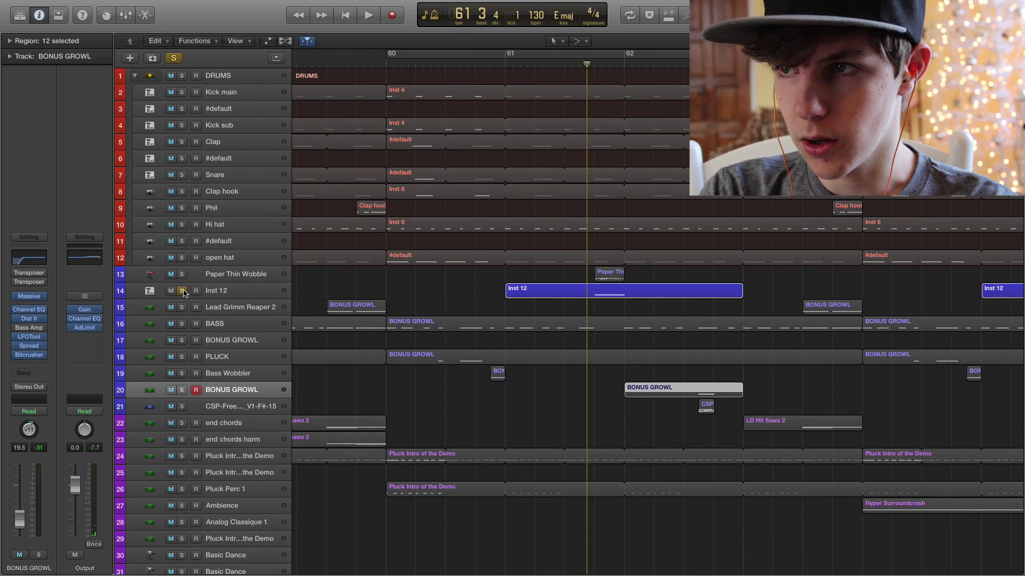
pyautogui.press('space')
pyautogui.press('space')
pyautogui.click(182, 291)
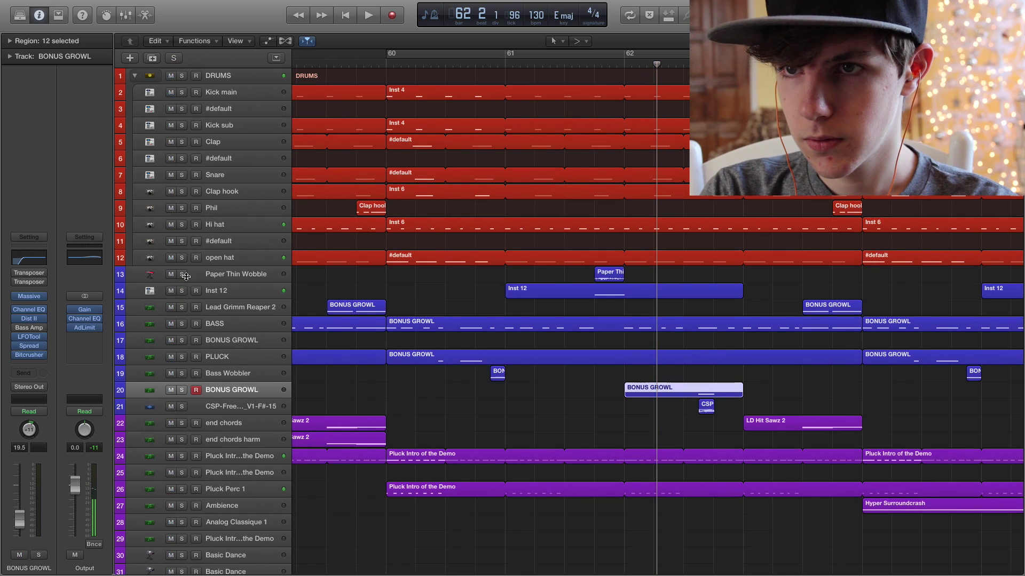
# - Solo Paper Thin Wobble, play it from beat 4 of bar 61, and play it again together with Inst 12
pyautogui.click(182, 274)
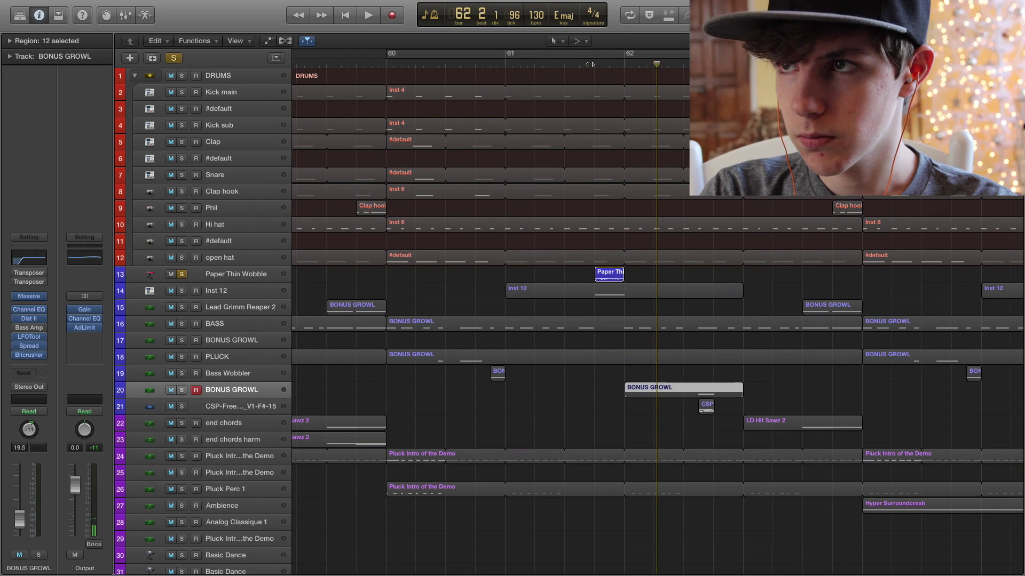
pyautogui.click(591, 64)
pyautogui.press('space')
pyautogui.press('space')
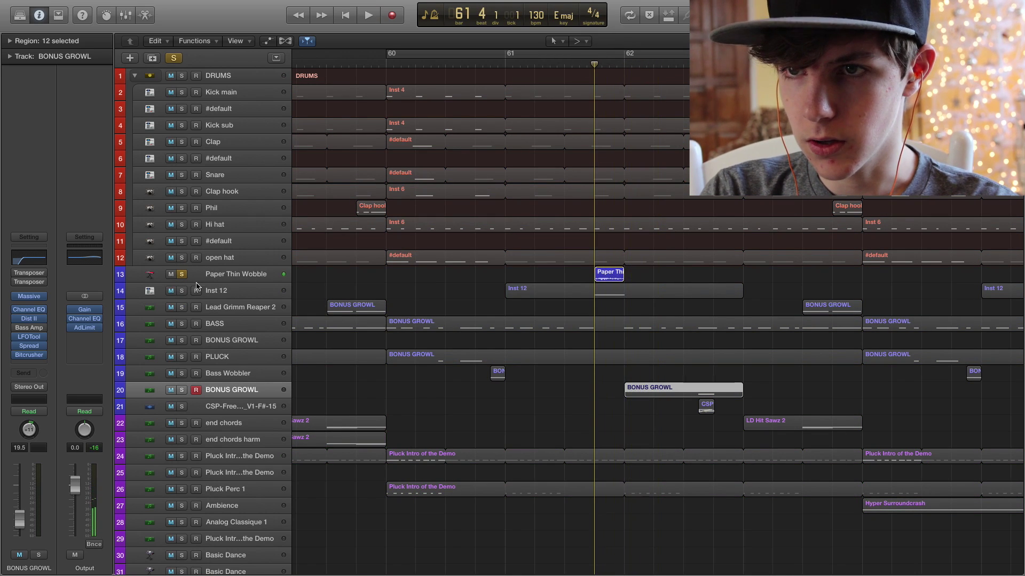
pyautogui.click(182, 290)
pyautogui.press('space')
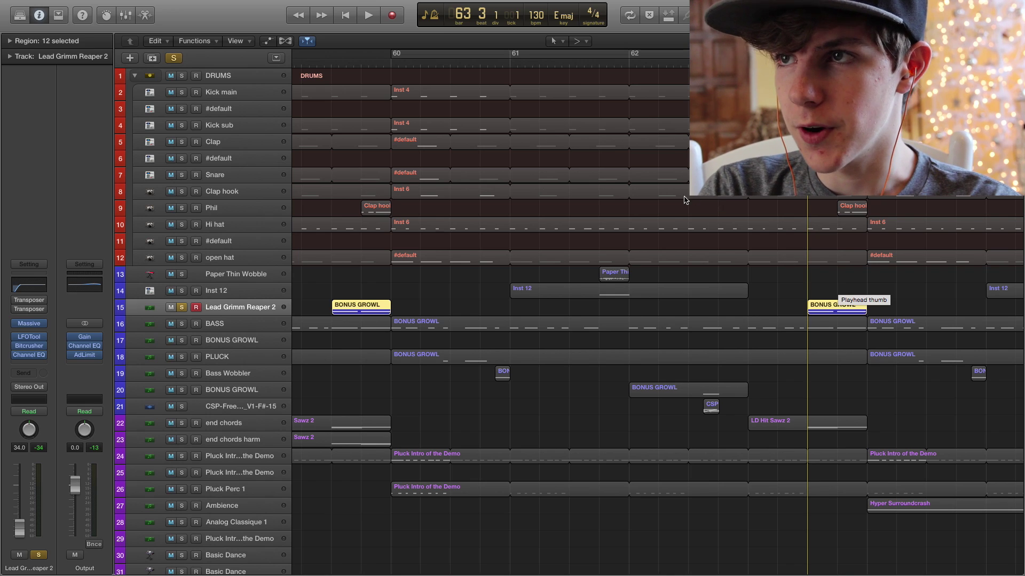
# - Play Lead Grimm Reaper 2 and the end chords track separately in solo from beat 3 of bar 63
pyautogui.press('space')
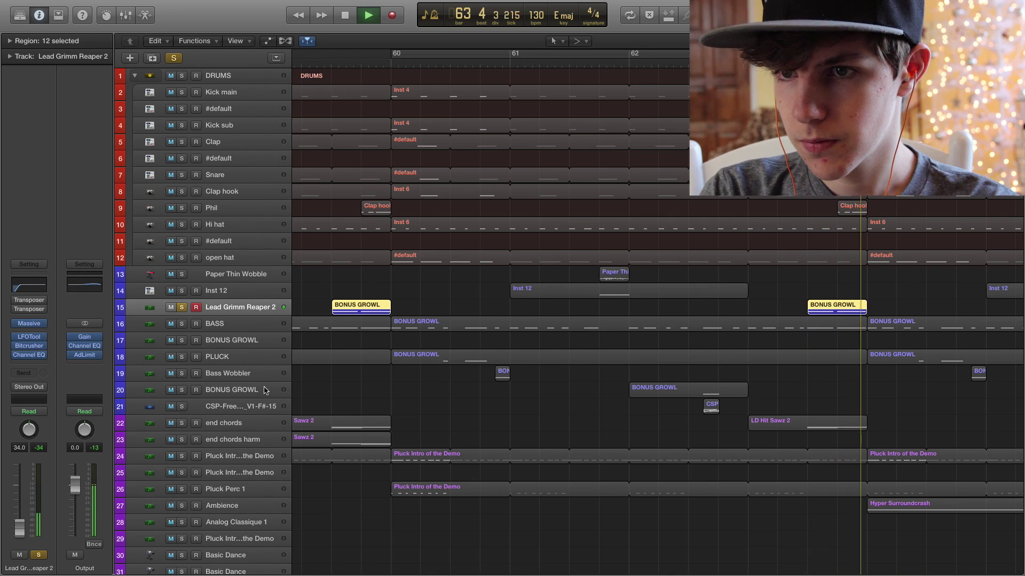
pyautogui.press('space')
pyautogui.click(182, 423)
pyautogui.click(182, 308)
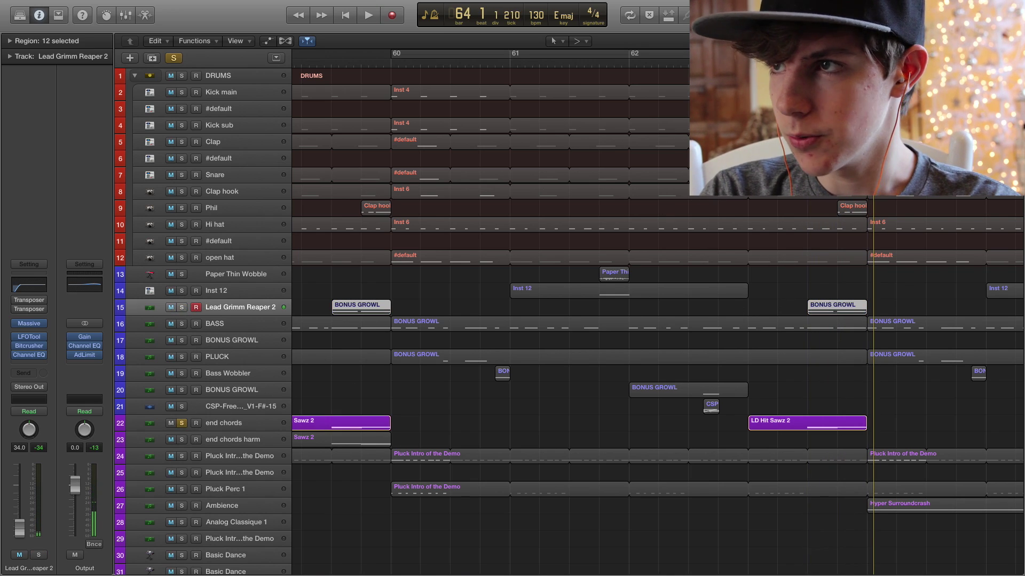
pyautogui.press('space')
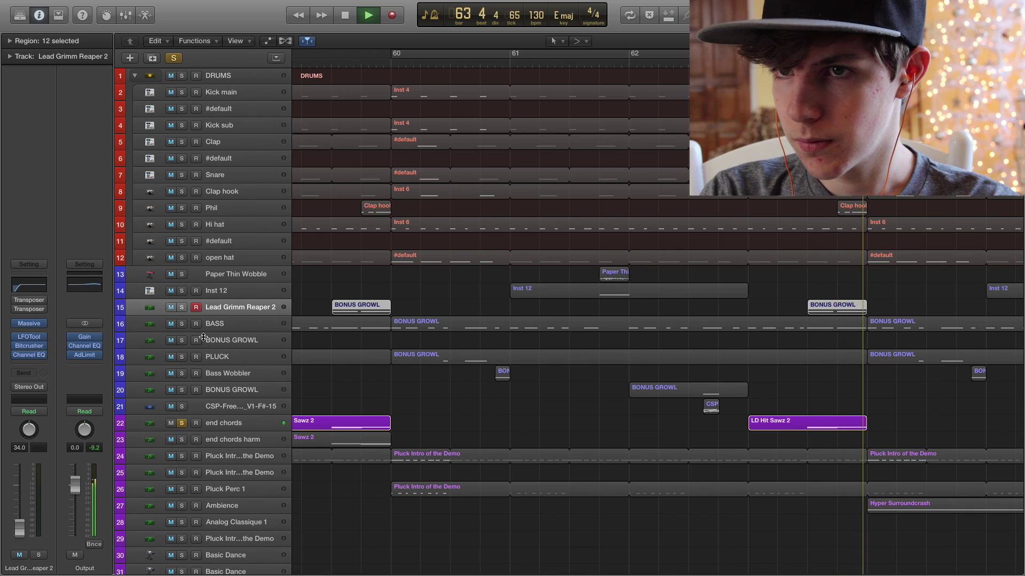
pyautogui.press('space')
# - Solo Lead Grimm Reaper 2 alongside end chords and play both from beat 3 of bar 63
pyautogui.click(182, 308)
pyautogui.press('space')
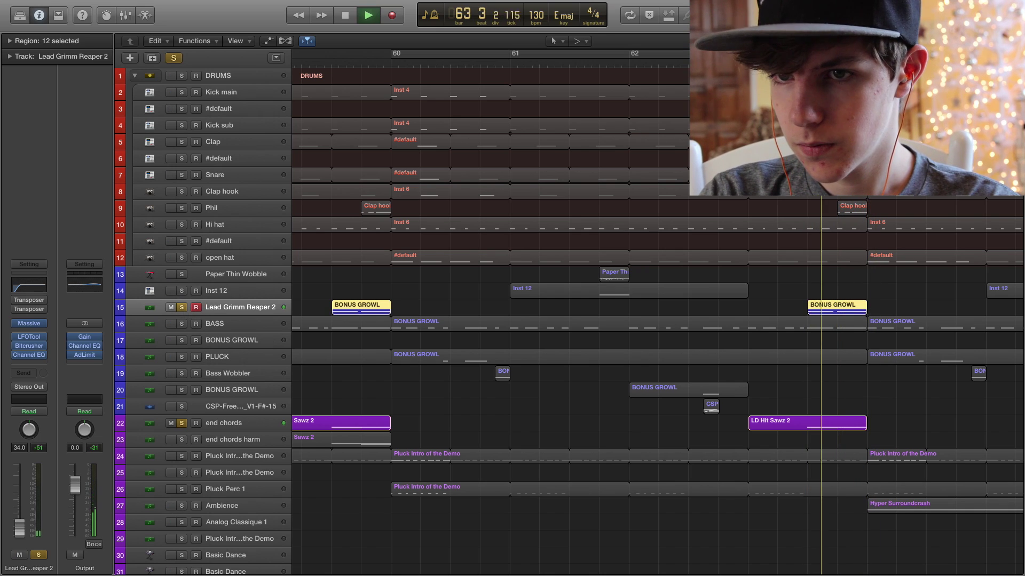
pyautogui.press('space')
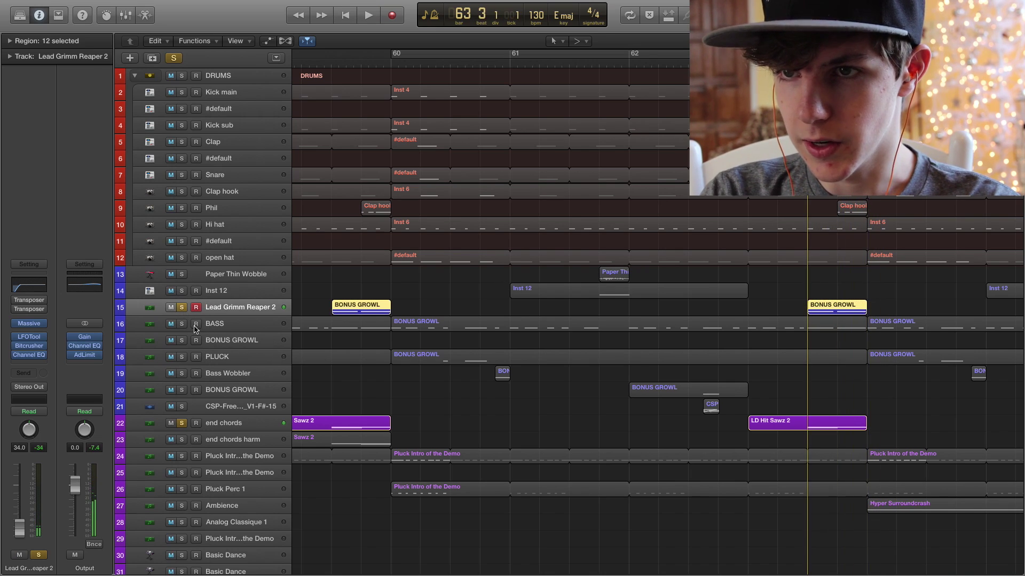
# - Add BASS to the soloed Lead Grimm Reaper 2 and end chords, play all three, and clear every solo
pyautogui.click(181, 324)
pyautogui.press('space')
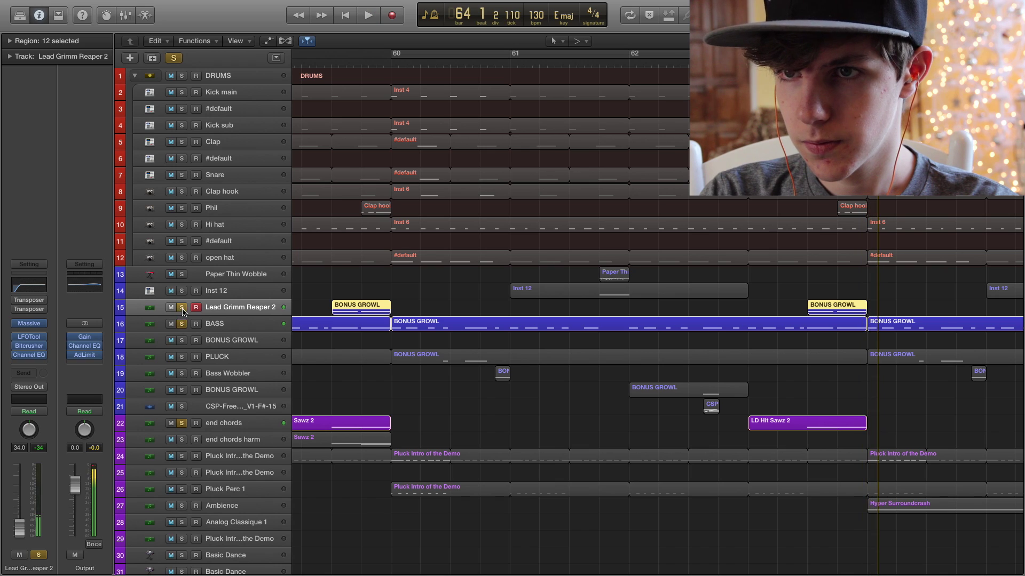
pyautogui.press('space')
pyautogui.click(174, 57)
# - Select and solo the PLUCK track, play it from bar 60, and unsolo it
pyautogui.hscroll(-3, 467, 65)
pyautogui.click(467, 65)
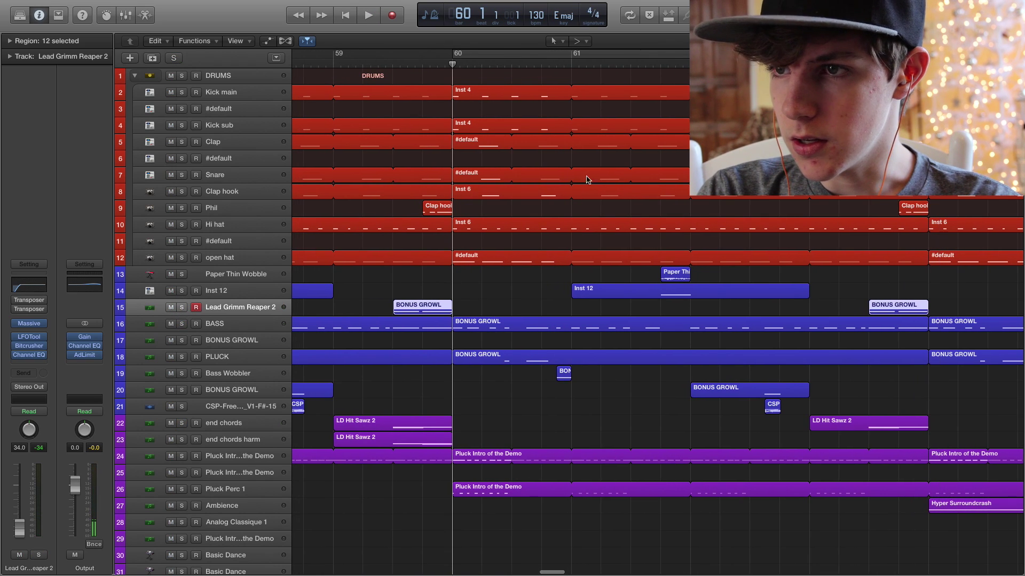
pyautogui.click(224, 356)
pyautogui.click(182, 358)
pyautogui.press('space')
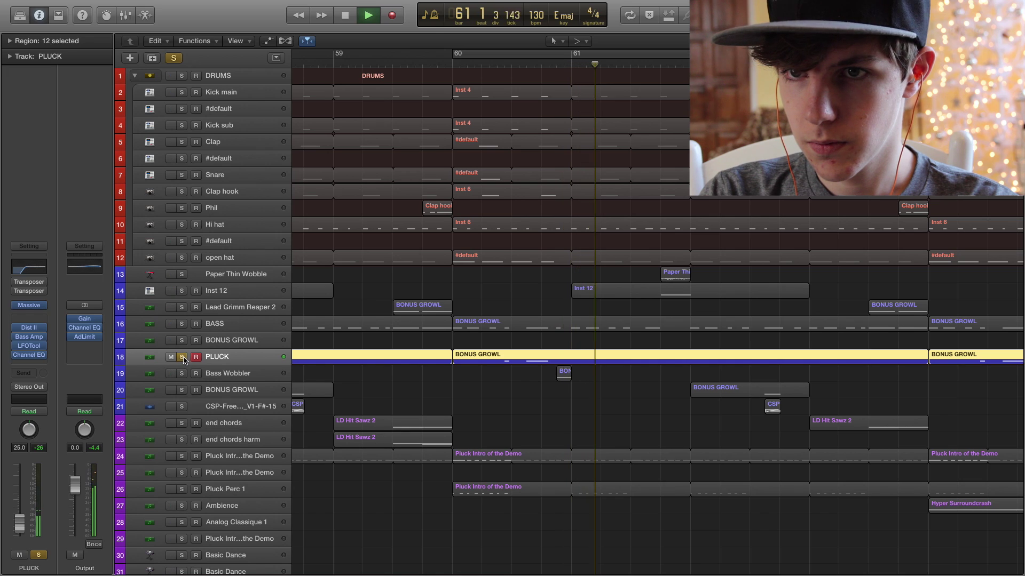
pyautogui.press('space')
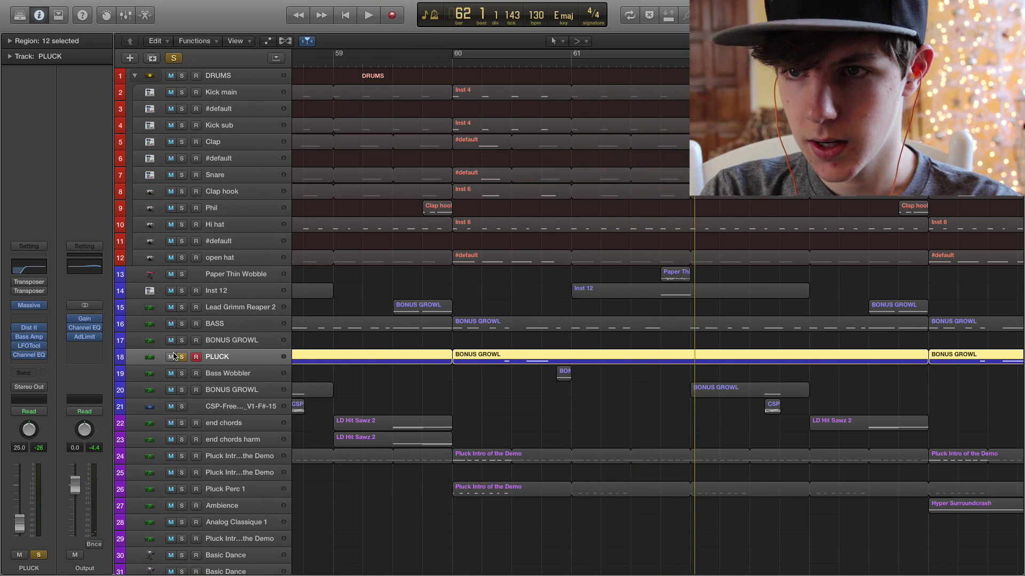
pyautogui.click(182, 357)
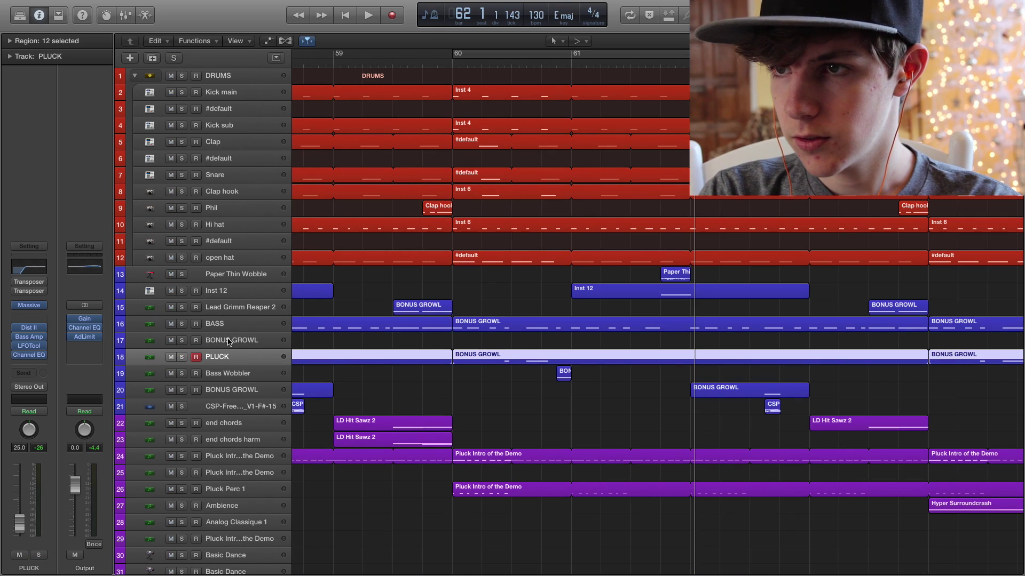
# - Mute the Pluck Intro of the Demo track (24) and Pluck Perc 1, and play the drop from bar 60
pyautogui.click(472, 399)
pyautogui.click(453, 63)
pyautogui.scroll(-5, 487, 244)
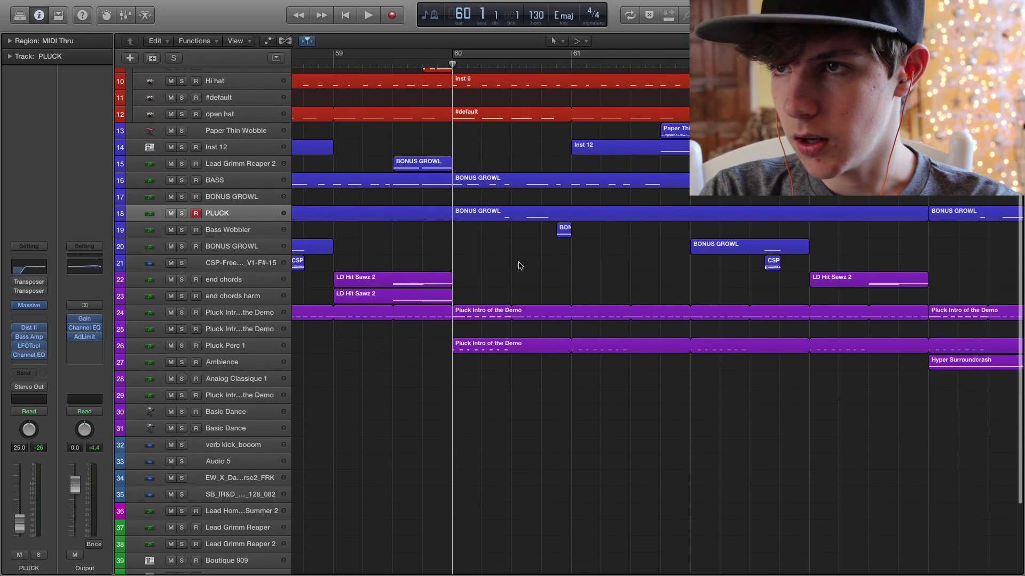
pyautogui.click(171, 367)
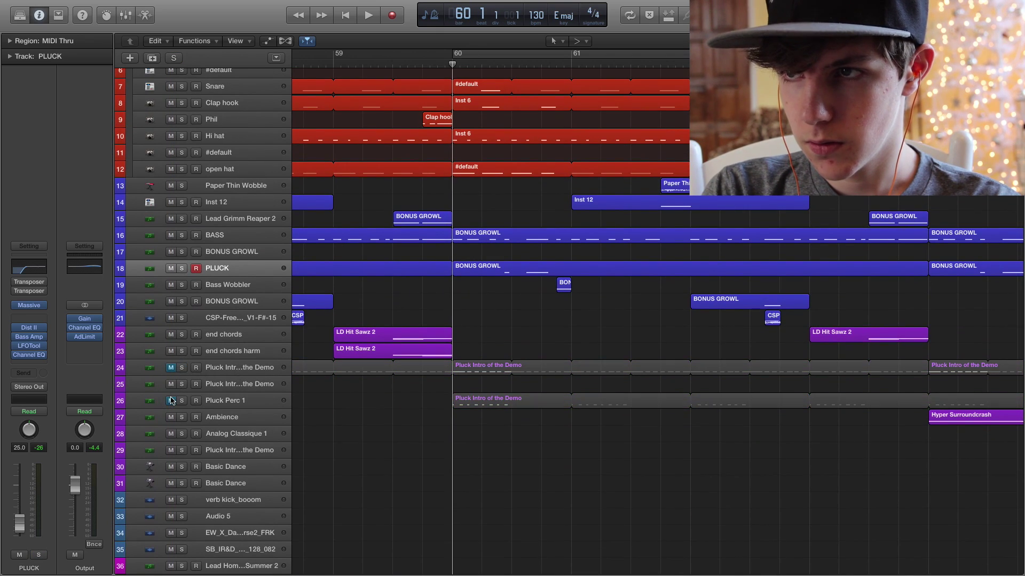
pyautogui.press('space')
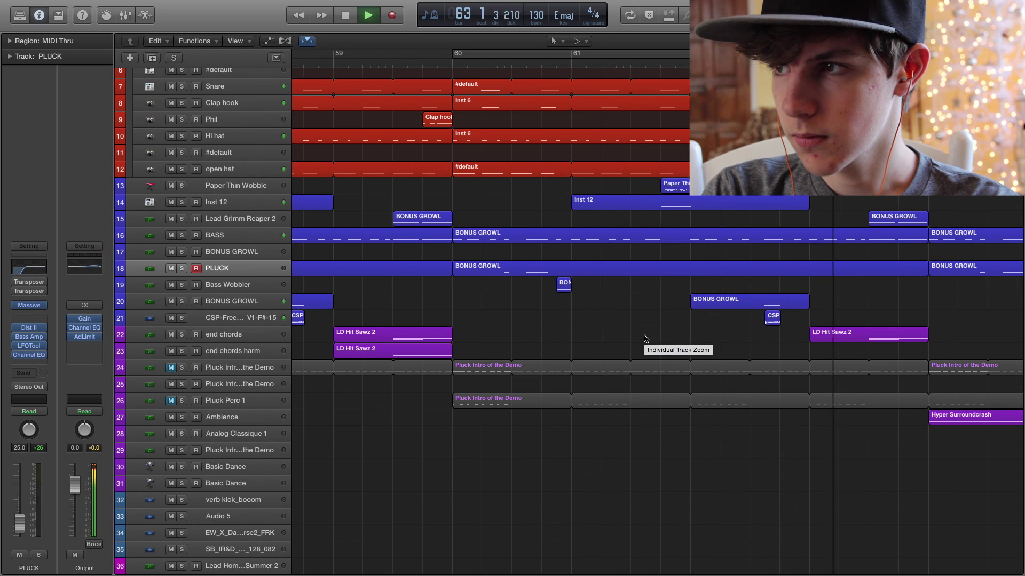
pyautogui.press('space')
pyautogui.scroll(2, 551, 382)
pyautogui.hscroll(3, 551, 382)
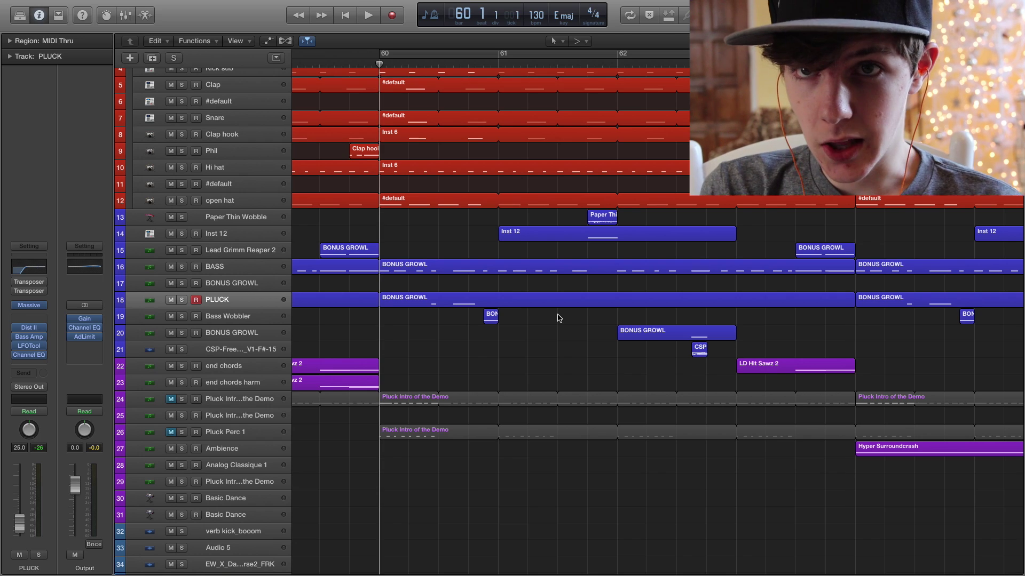
pyautogui.scroll(3, 516, 333)
pyautogui.hscroll(1, 512, 363)
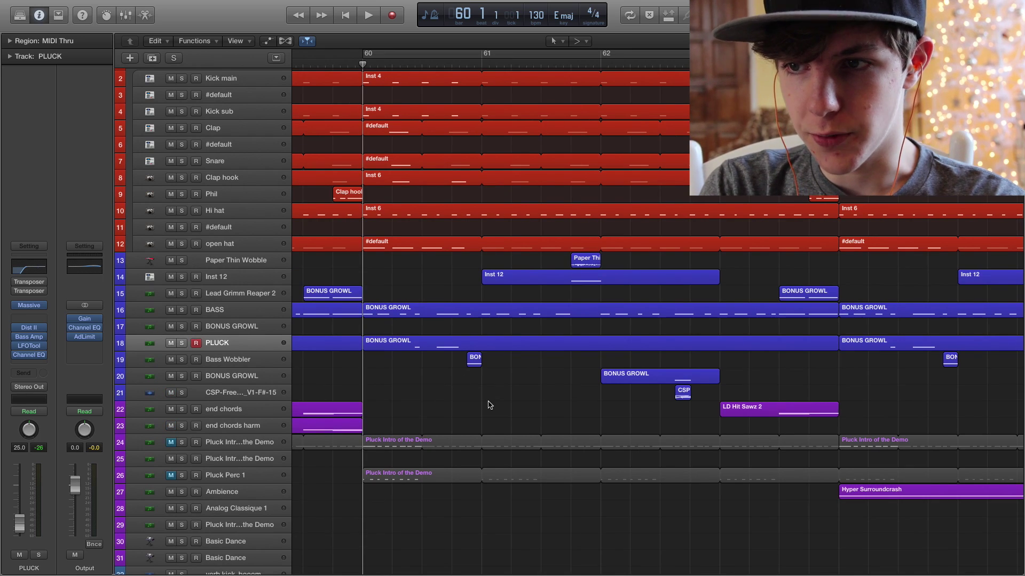
# - Select and solo the Pluck Intro of the Demo track (24) and play it twice from bar 60
pyautogui.click(246, 443)
pyautogui.click(182, 442)
pyautogui.press('space')
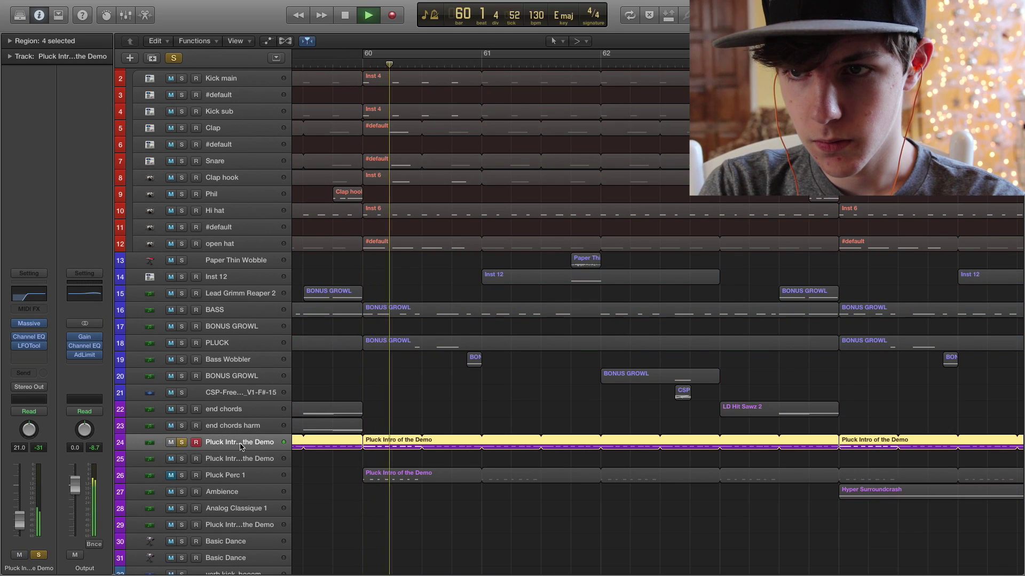
pyautogui.press('space')
pyautogui.moveTo(20, 343)
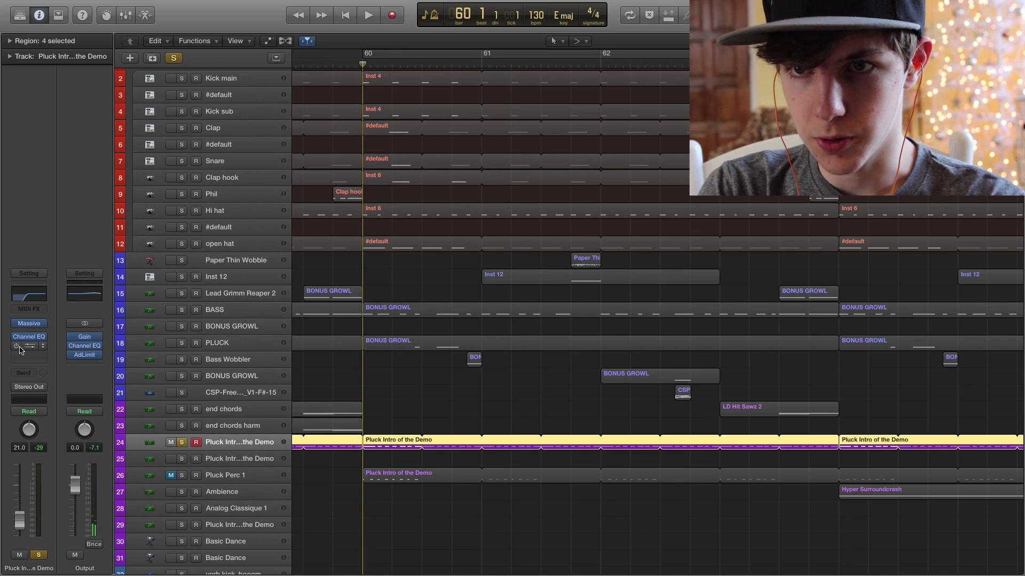
pyautogui.press('space')
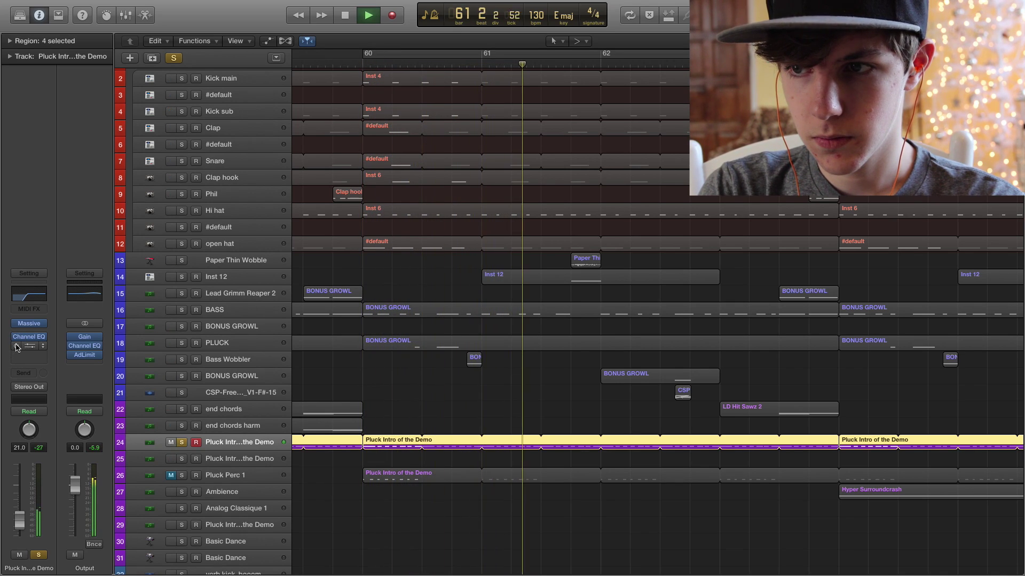
pyautogui.press('space')
# - Switch the solo from the Pluck Intro of the Demo track (24) to Pluck Perc 1 and play it from bar 60
pyautogui.click(182, 475)
pyautogui.click(182, 443)
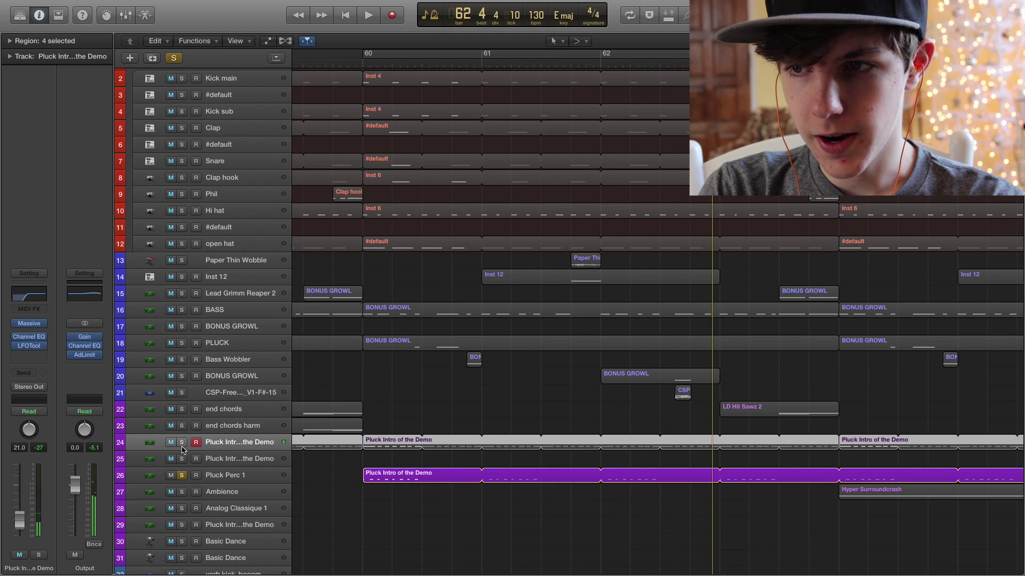
pyautogui.click(246, 475)
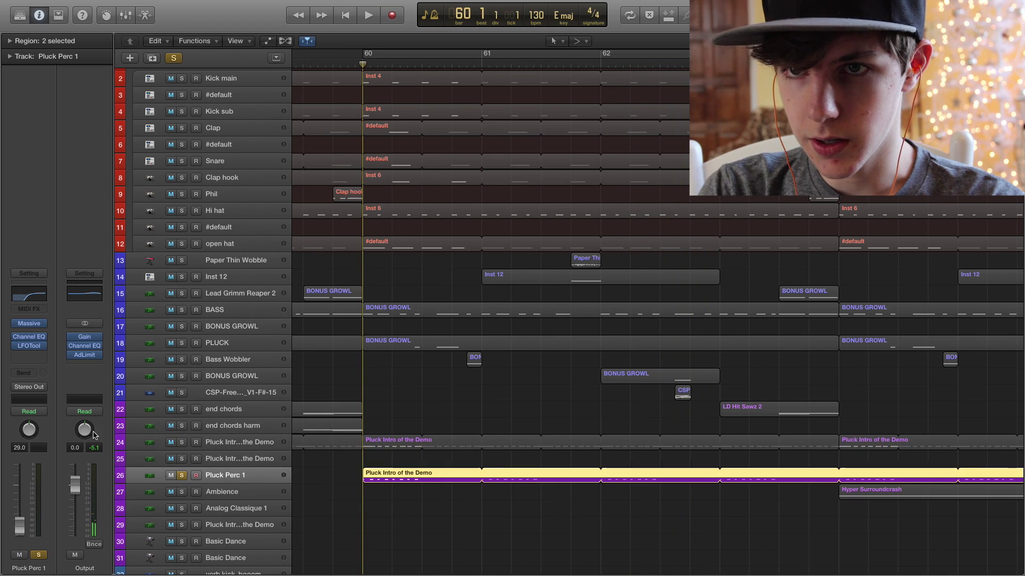
pyautogui.press('space')
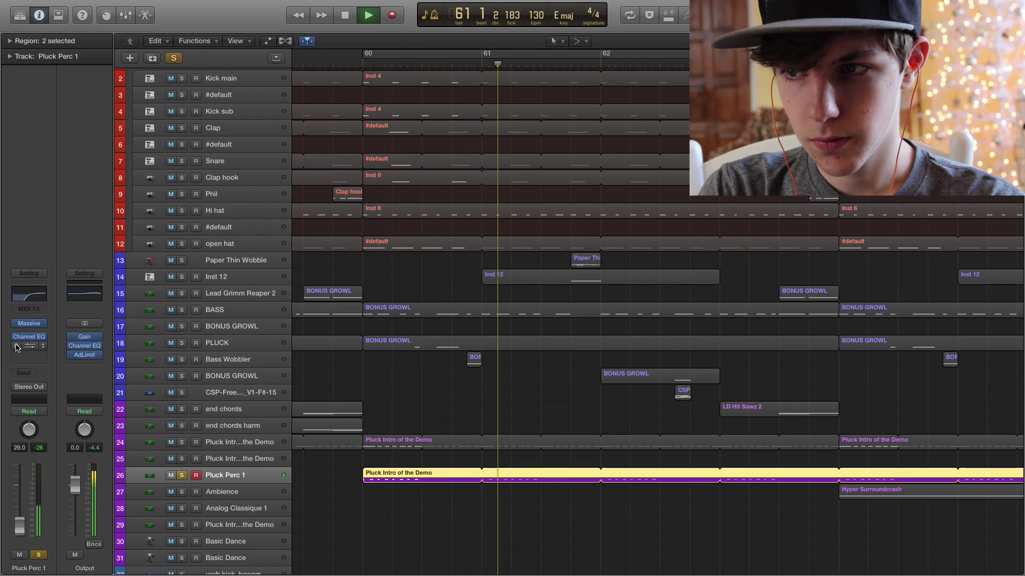
pyautogui.press('space')
pyautogui.click(365, 63)
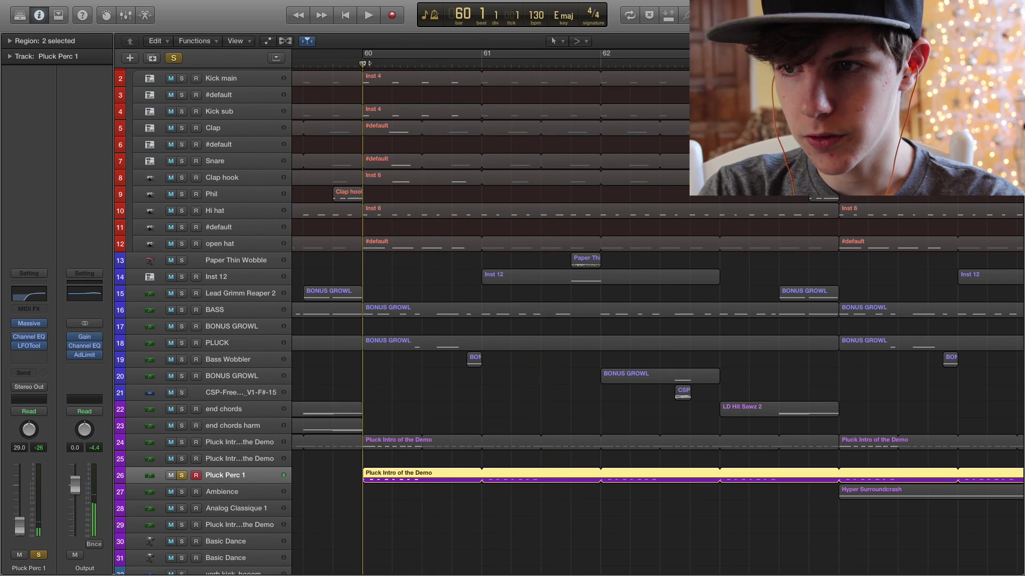
pyautogui.press('space')
pyautogui.press('space')
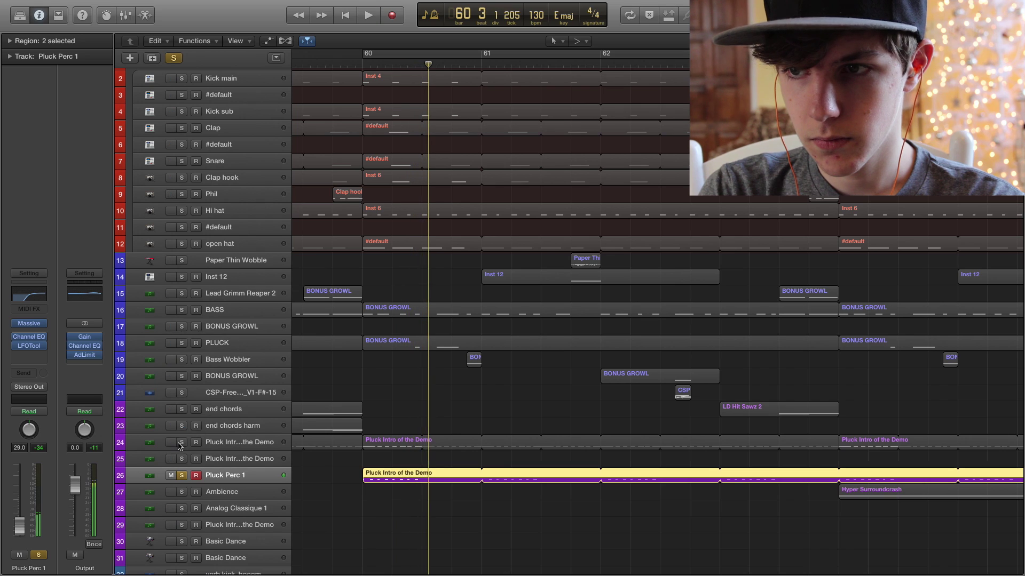
# - Solo the Pluck Intro of the Demo track (24) alongside Pluck Perc 1, play both from bar 60, and unsolo both
pyautogui.click(182, 442)
pyautogui.press('space')
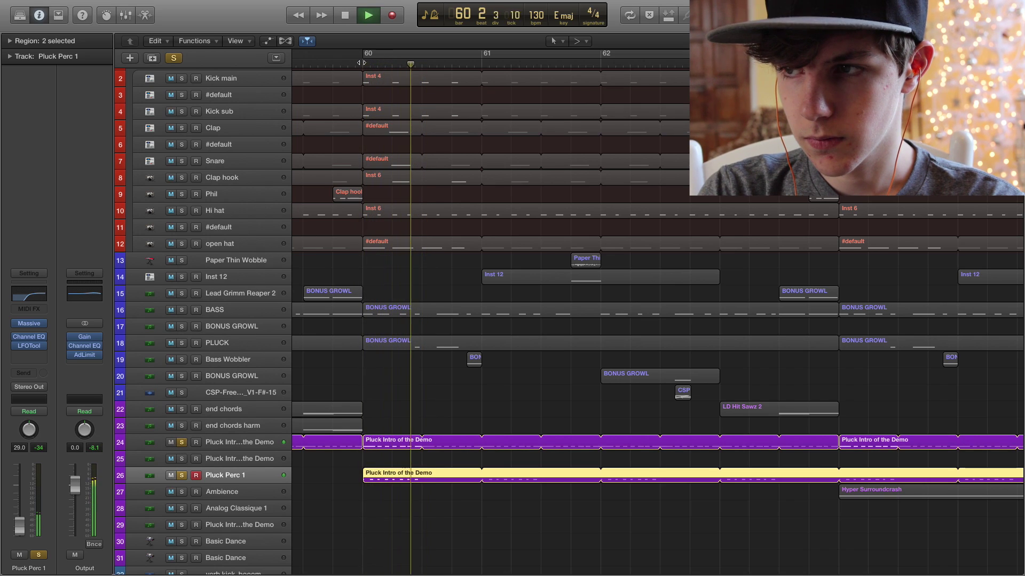
pyautogui.press('space')
pyautogui.click(181, 442)
pyautogui.click(181, 475)
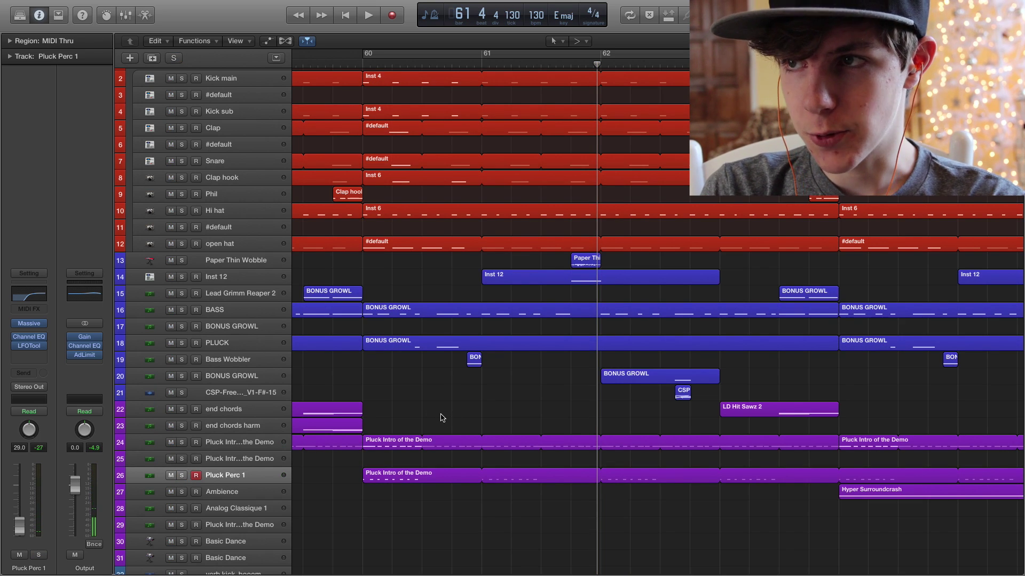
# - Solo Analog Classique 1 in the section after the drop and play it with bars 68 to 72 cycled
pyautogui.press('super+Left')
pyautogui.press('super+Left')
pyautogui.press('super+Left')
pyautogui.hscroll(8, 480, 408)
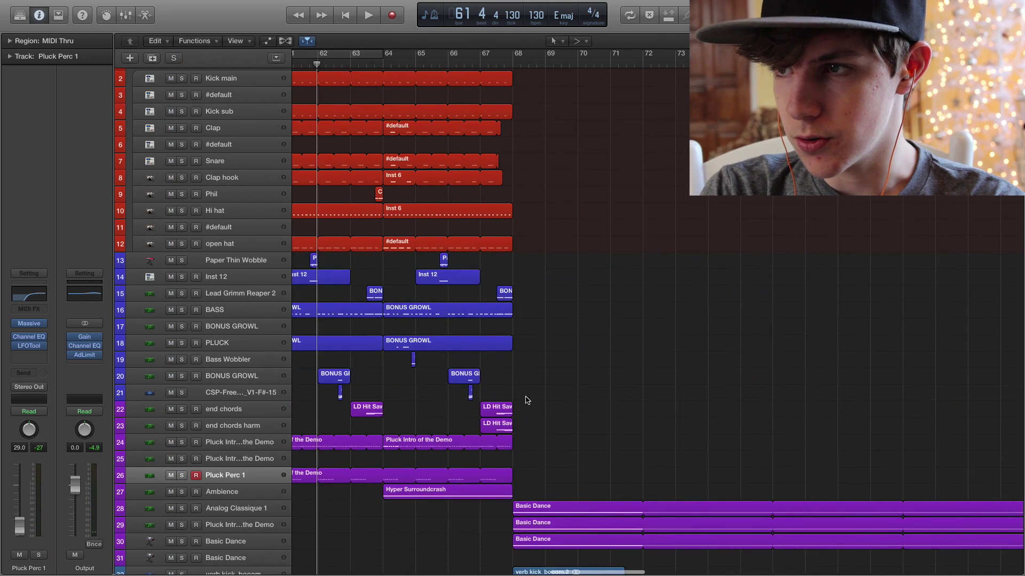
pyautogui.scroll(-7, 513, 385)
pyautogui.hscroll(6, 470, 317)
pyautogui.hscroll(-6, 469, 317)
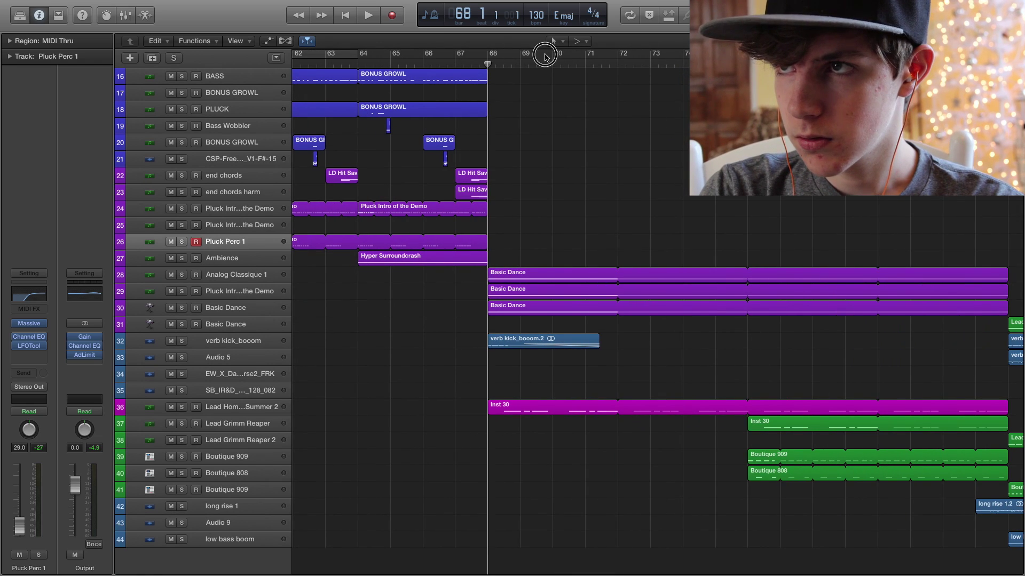
pyautogui.click(545, 57)
pyautogui.click(182, 275)
pyautogui.press('space')
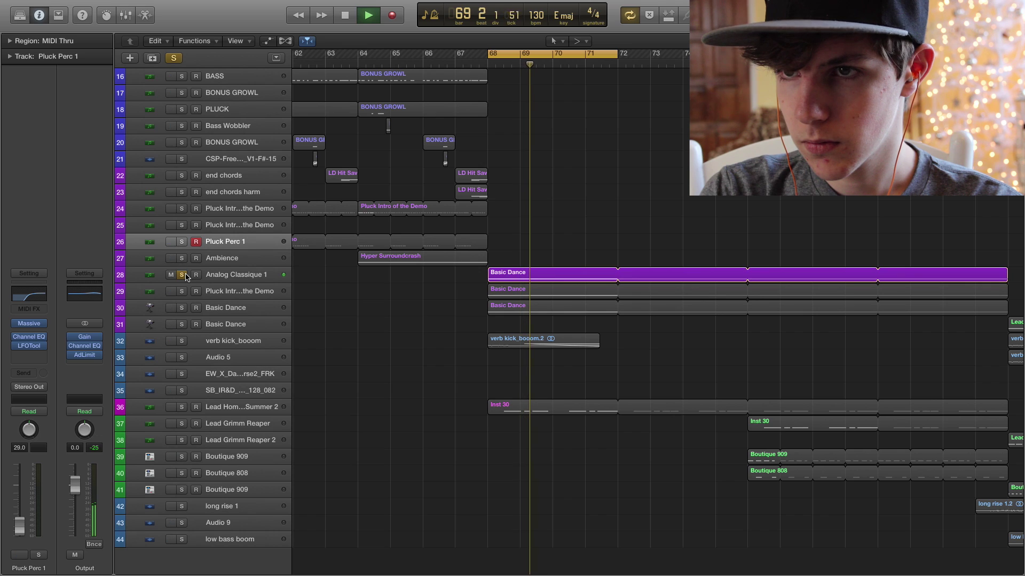
# - Audition the Pluck Intro of the Demo track (29) on its own and watch its Channel EQ curve during playback, then close the EQ
pyautogui.click(184, 291)
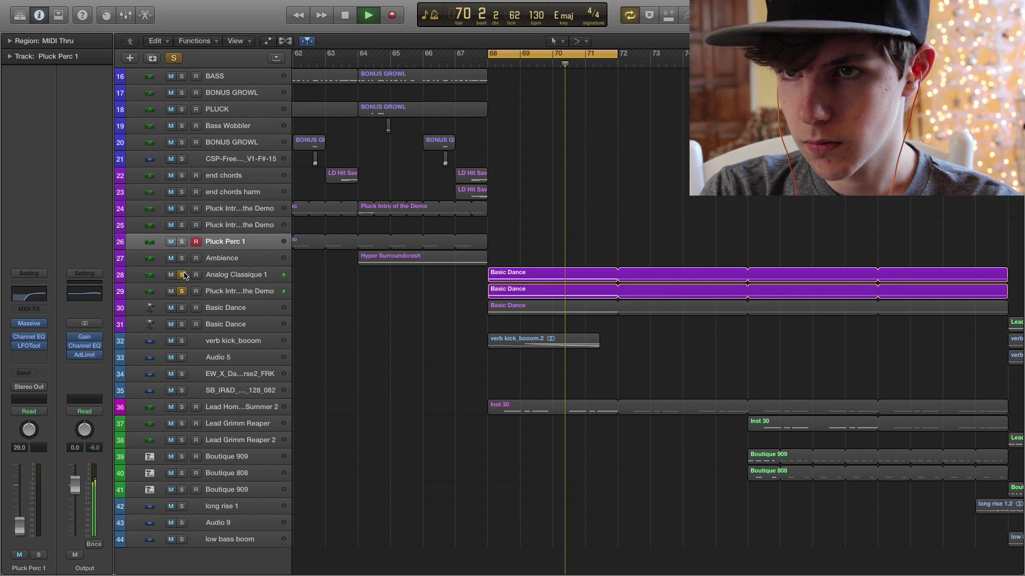
pyautogui.click(239, 291)
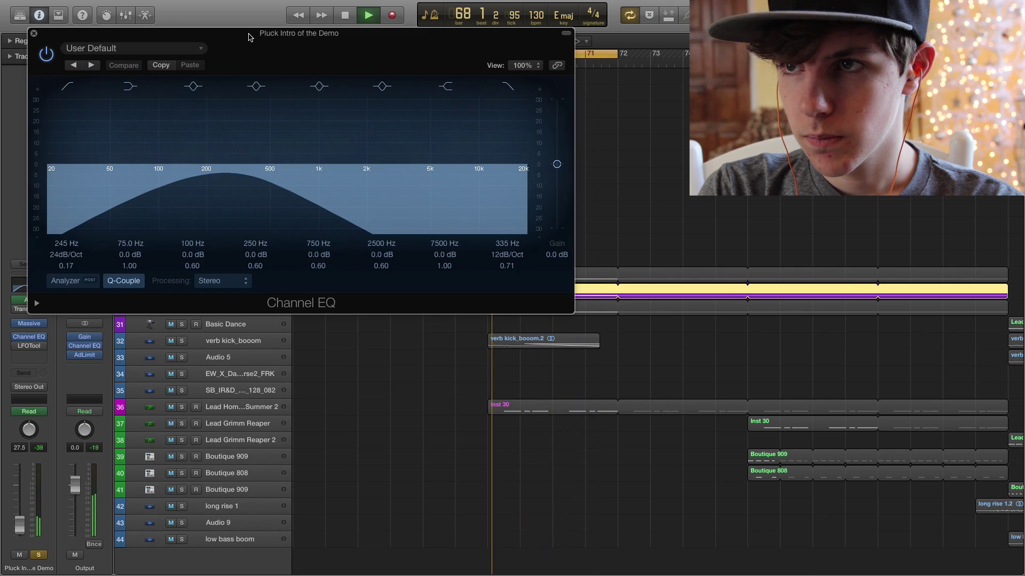
pyautogui.moveTo(217, 33); pyautogui.dragTo(247, 341)
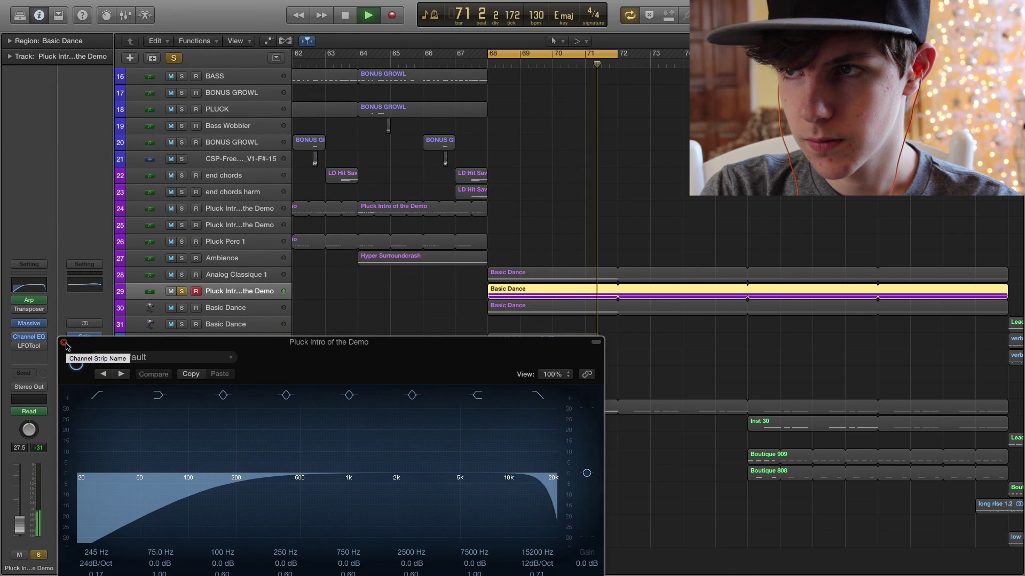
pyautogui.press('space')
pyautogui.click(64, 343)
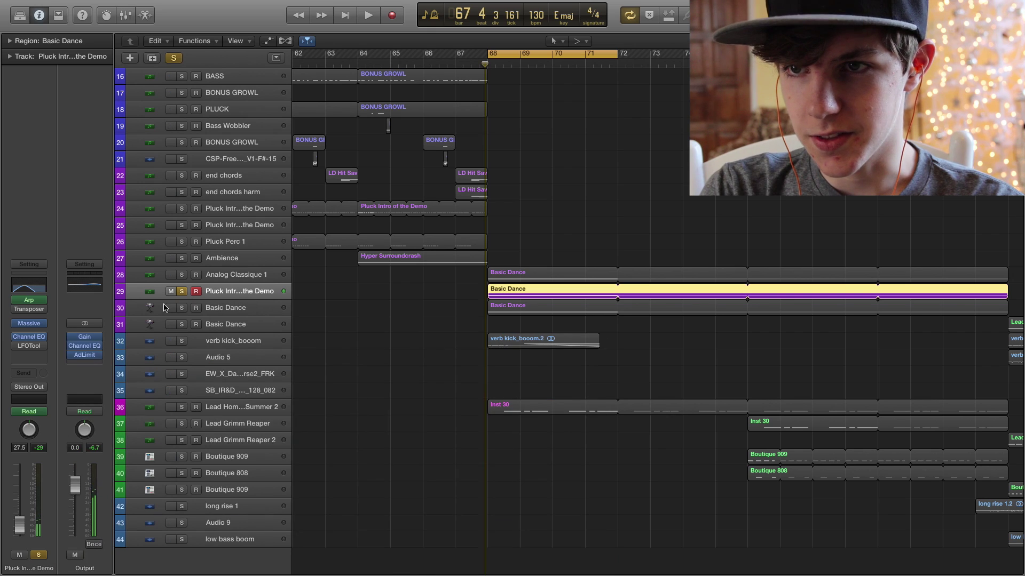
# - Solo the Basic Dance track (30) alone, play it, and view its Channel EQ during playback before closing it
pyautogui.click(182, 308)
pyautogui.click(160, 308)
pyautogui.press('space')
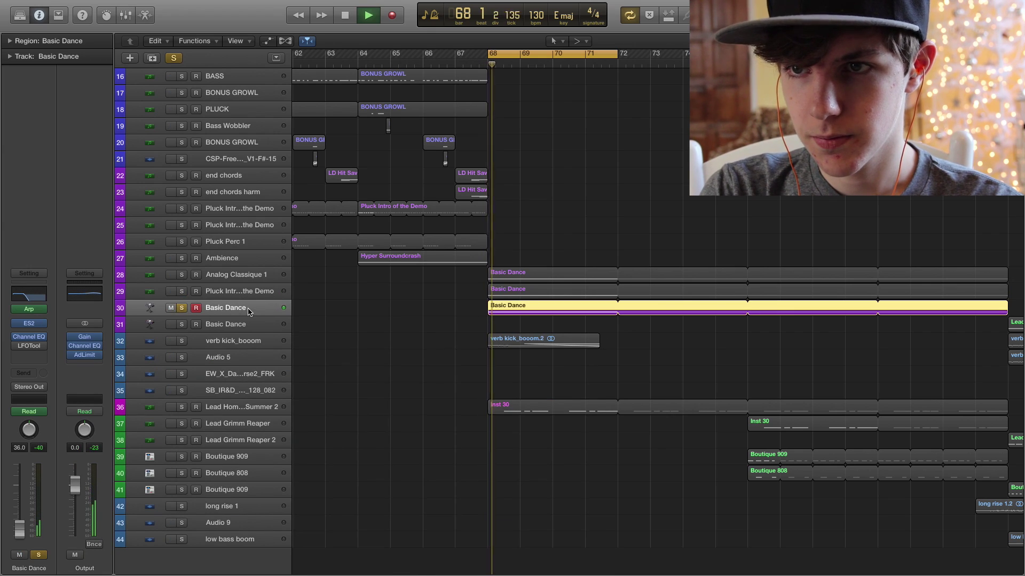
pyautogui.click(38, 295)
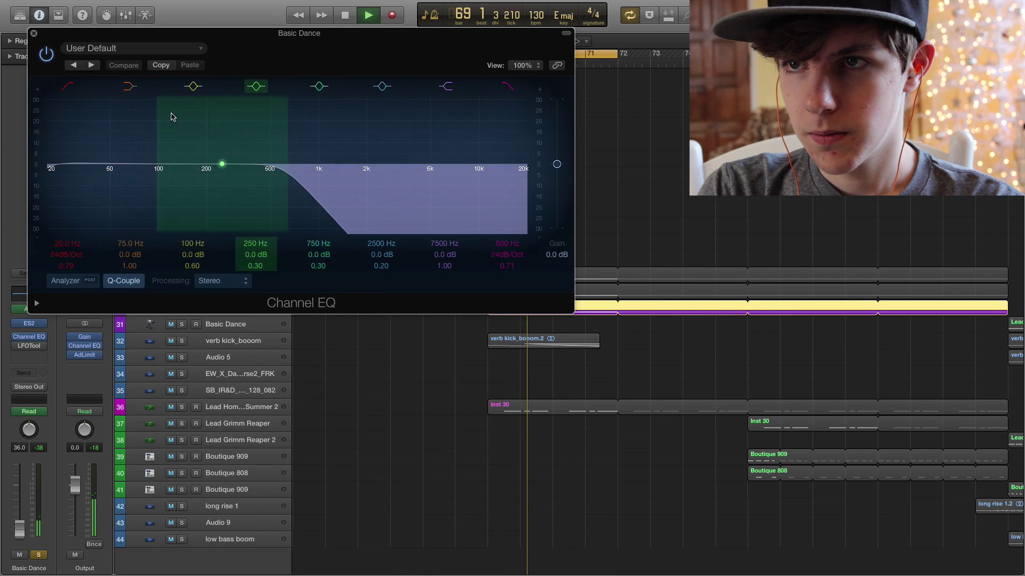
pyautogui.click(34, 33)
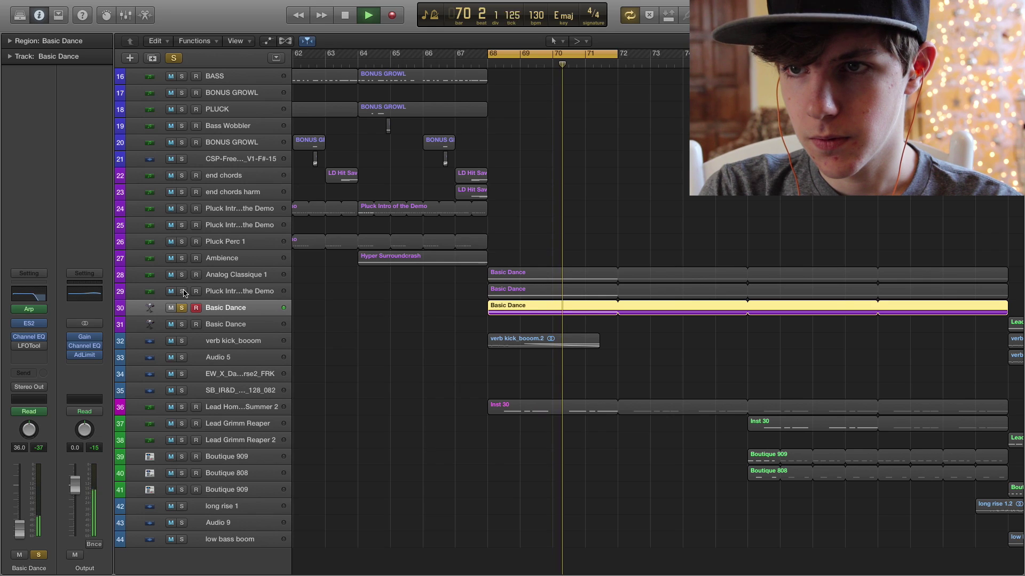
# - Add Pluck Intro of the Demo (29), Analog Classique 1, verb kick_booom and Lead Home for Summer 2 to the soloed Basic Dance during playback
pyautogui.click(182, 291)
pyautogui.click(182, 274)
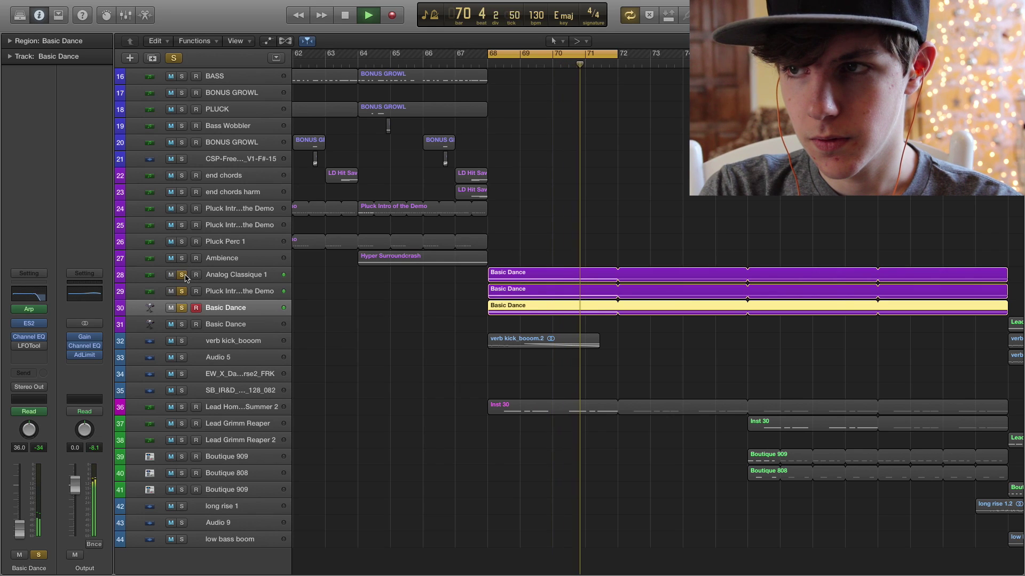
pyautogui.click(182, 341)
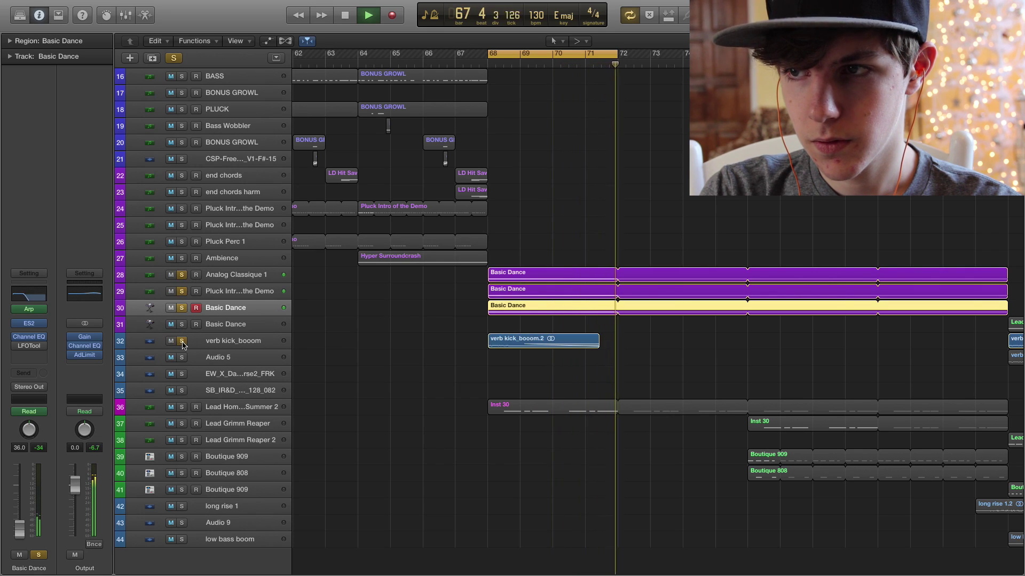
pyautogui.click(182, 407)
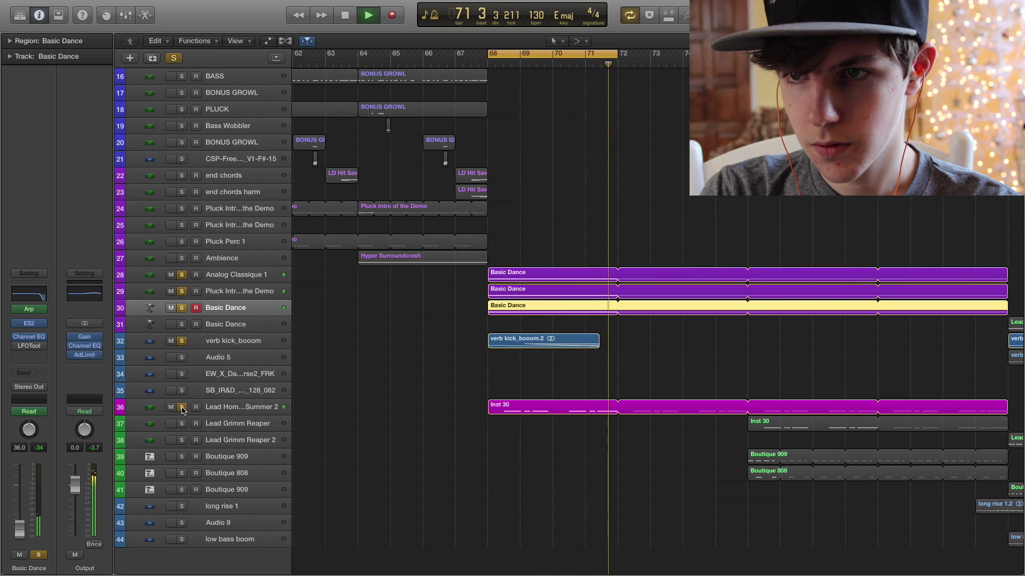
pyautogui.press('space')
# - Leave only Lead Home for Summer 2 soloed, play it while watching its Channel EQ curve, and close the EQ
pyautogui.click(234, 408)
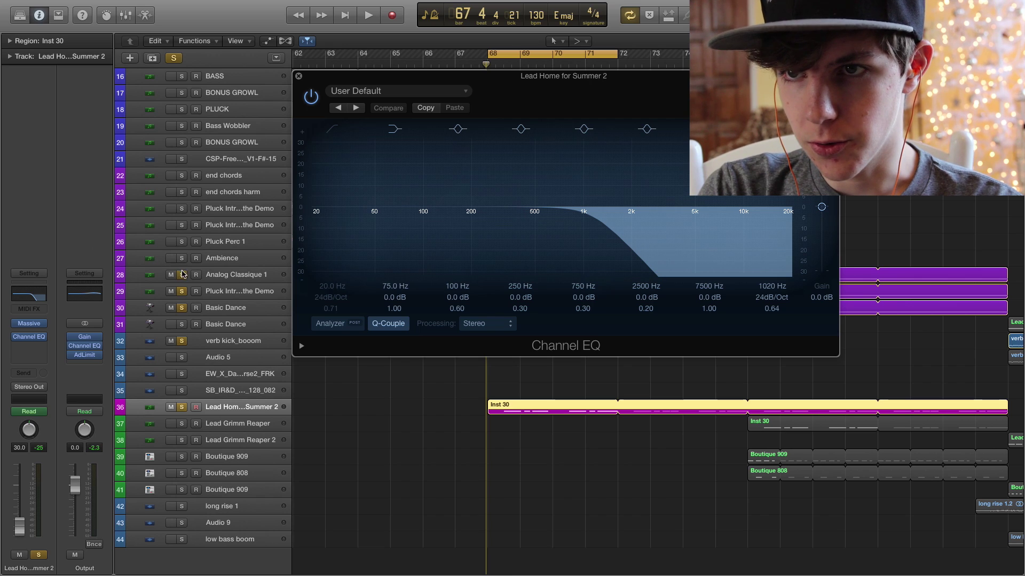
pyautogui.click(182, 274)
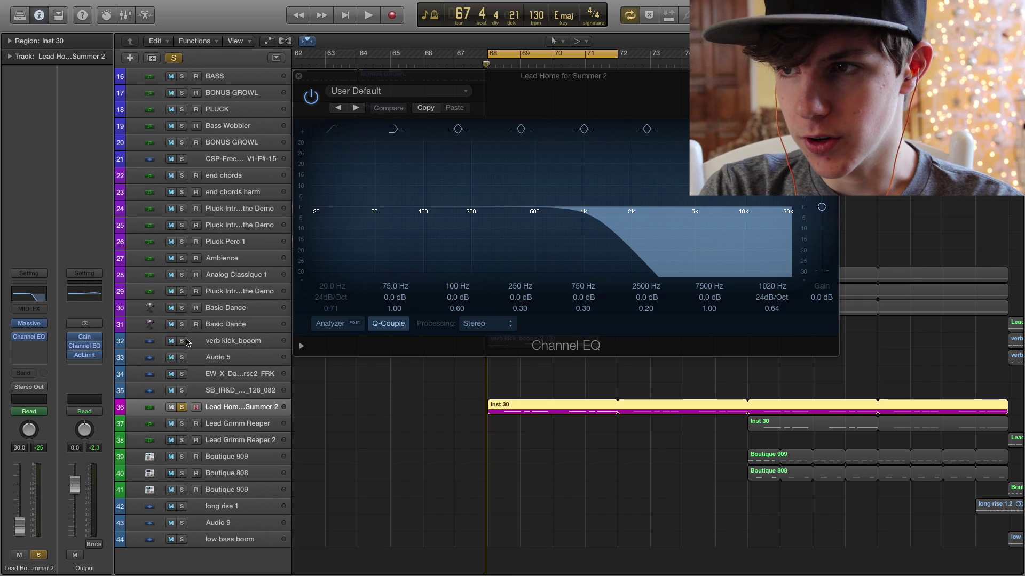
pyautogui.press('space')
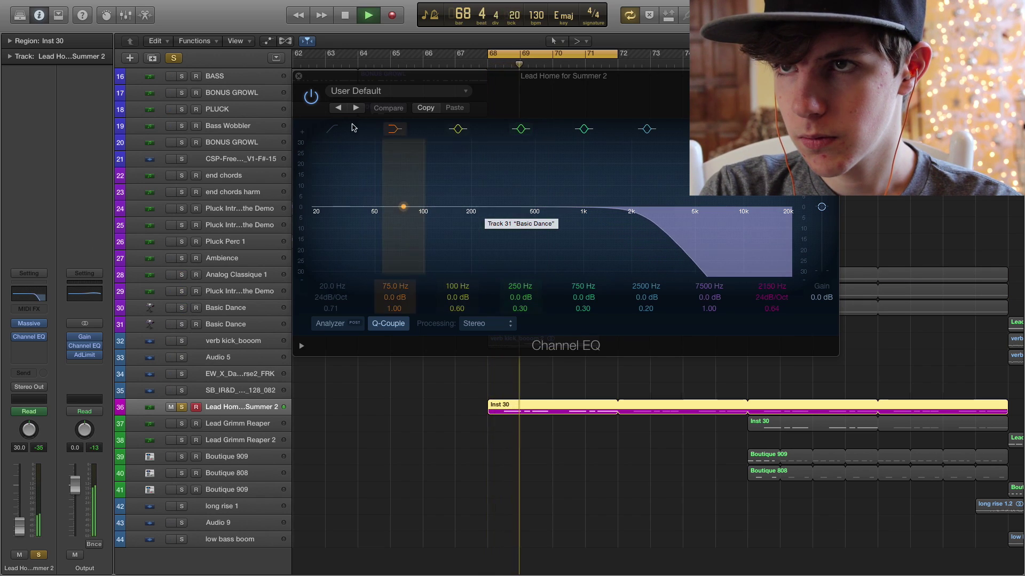
pyautogui.press('super+w')
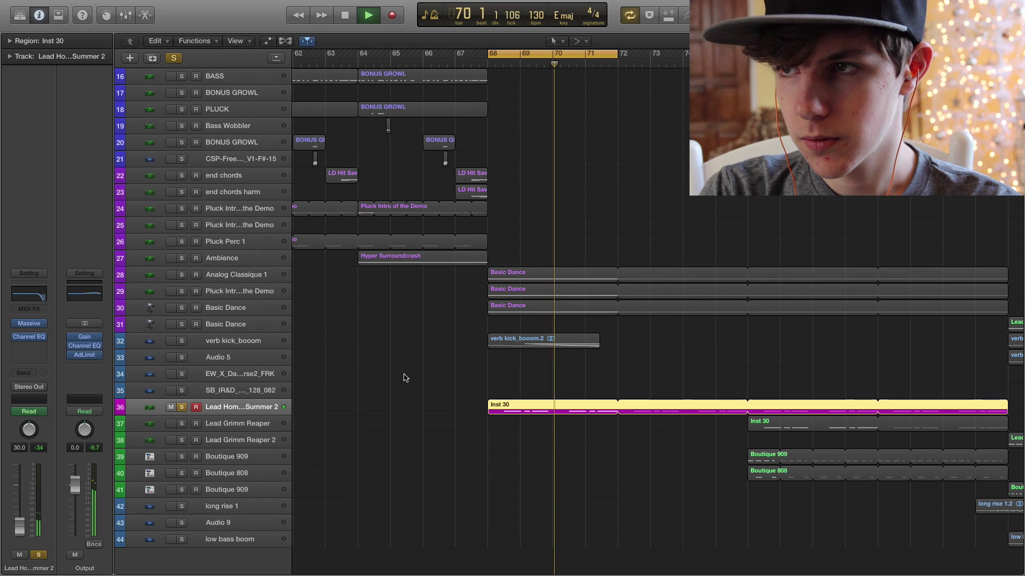
# - Turn off cycling, play Lead Home for Summer 2 with tracks 28 to 31 progressively soloed, and clear every solo
pyautogui.press('c')
pyautogui.hscroll(5, 577, 159)
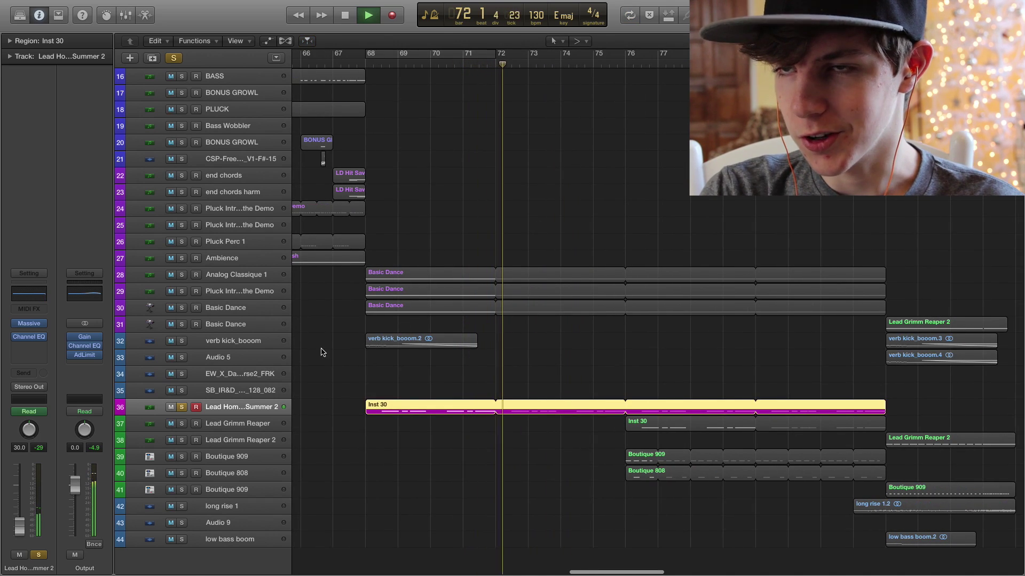
pyautogui.click(181, 275)
pyautogui.click(181, 292)
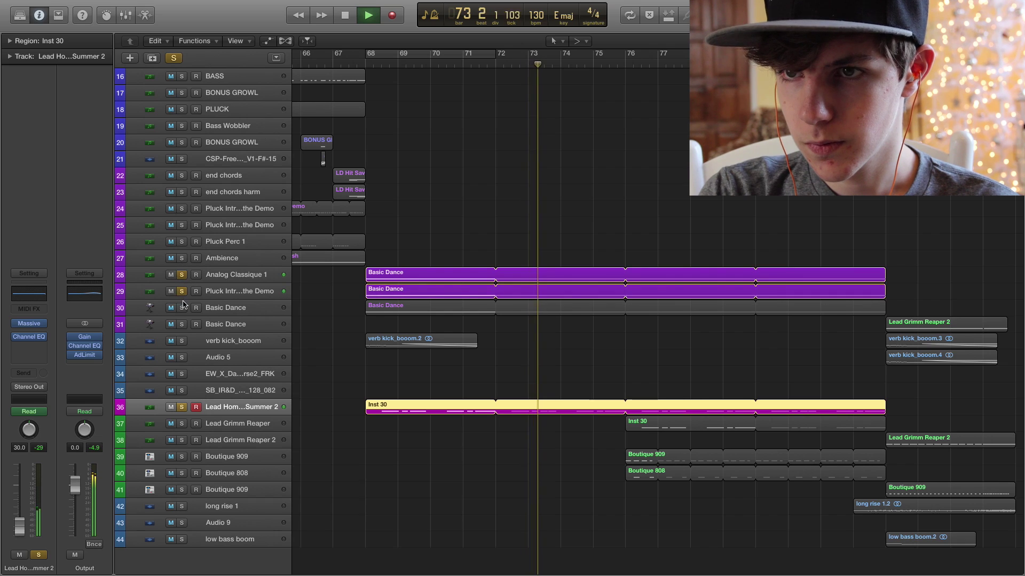
pyautogui.click(181, 308)
pyautogui.click(181, 325)
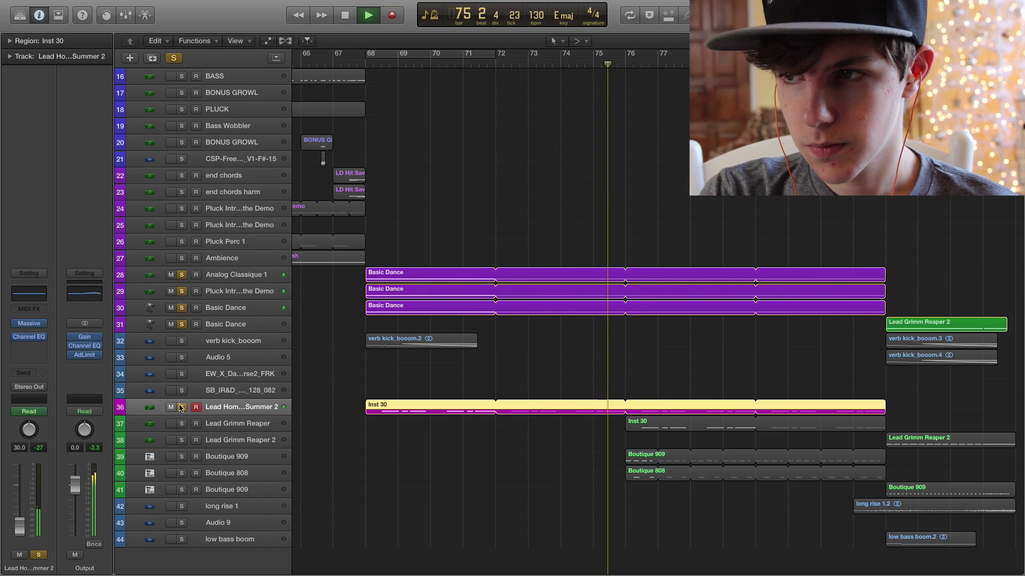
pyautogui.press('space')
pyautogui.click(173, 58)
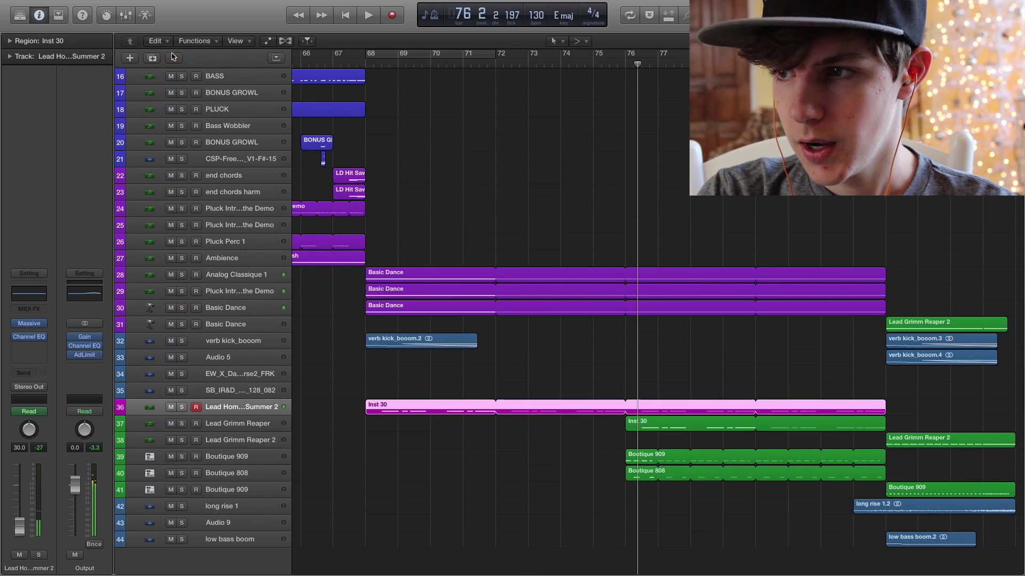
# - Solo and play Lead Grimm Reaper from bar 76, and replace it with Boutique 909 (39) and Boutique 808 during playback
pyautogui.click(182, 424)
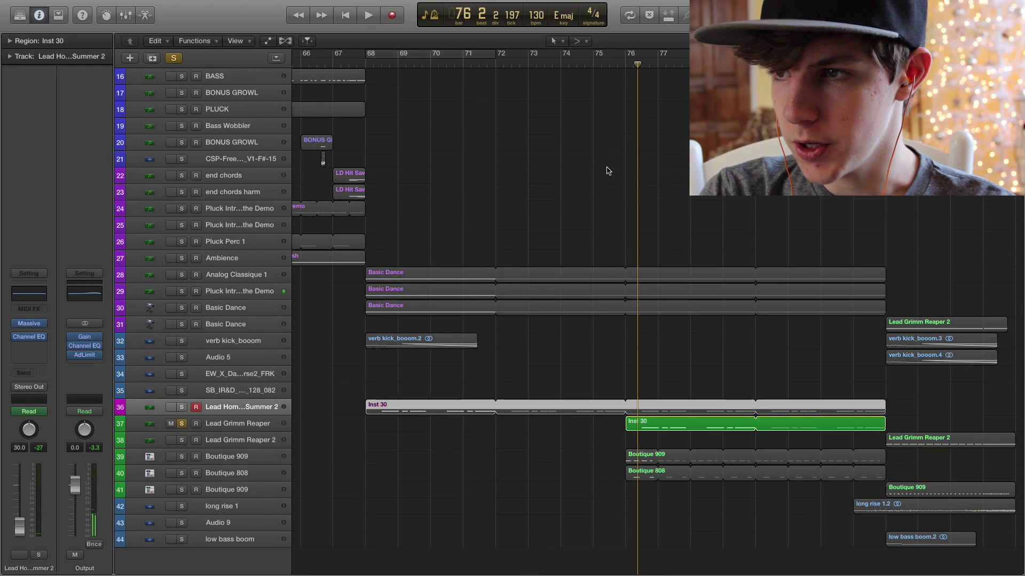
pyautogui.press('space')
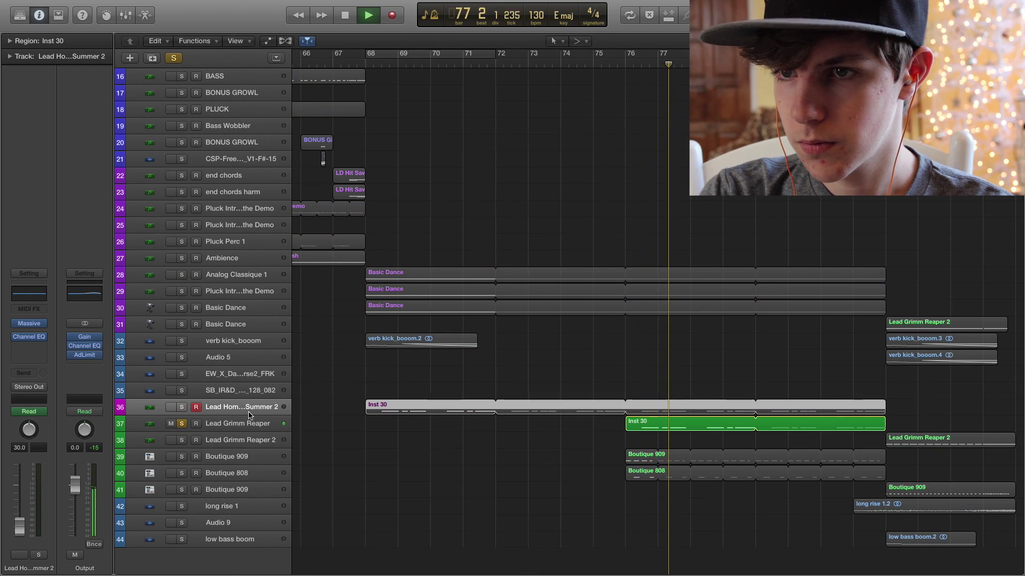
pyautogui.click(182, 458)
pyautogui.click(182, 423)
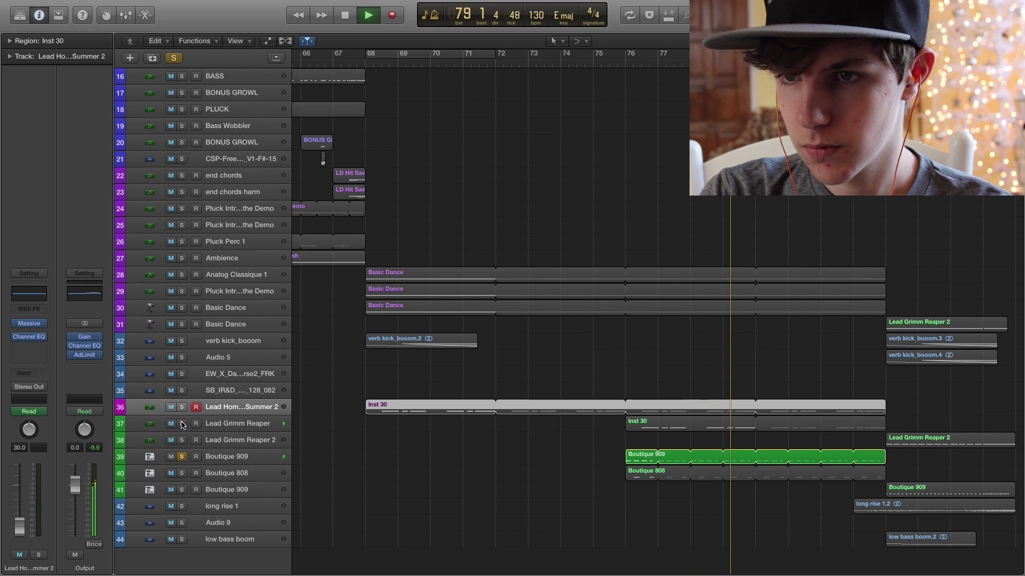
pyautogui.click(182, 474)
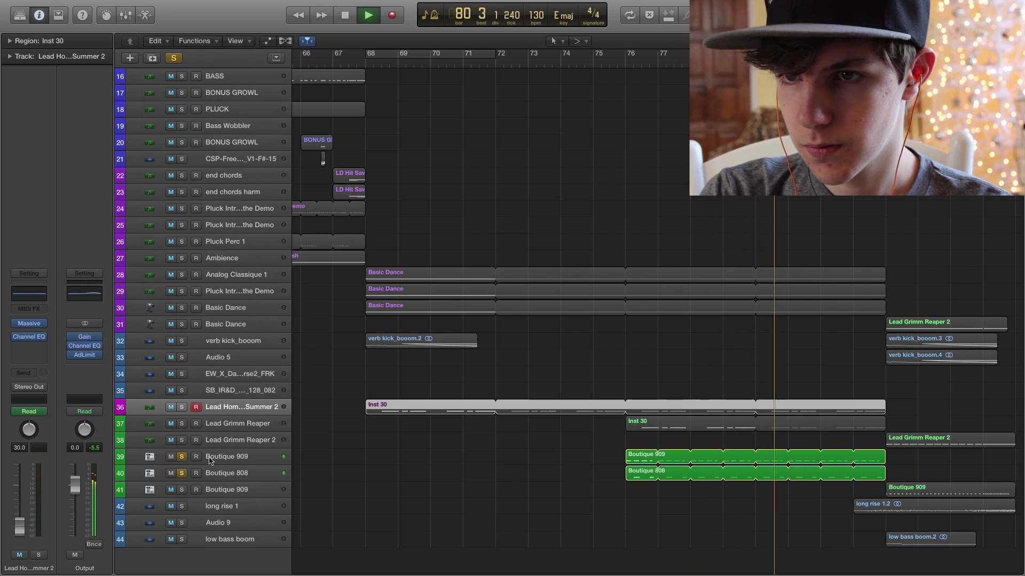
# - Add Lead Grimm Reaper, Lead Home for Summer 2 and tracks 30, 29 and 28 to the solo during playback, stop, and clear every solo
pyautogui.click(182, 423)
pyautogui.click(182, 407)
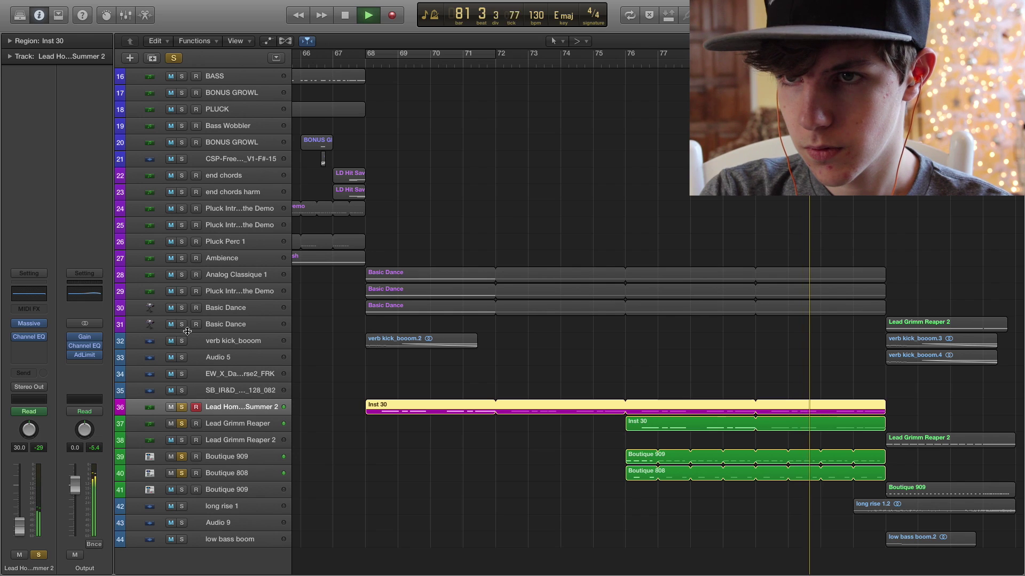
pyautogui.click(182, 308)
pyautogui.click(182, 291)
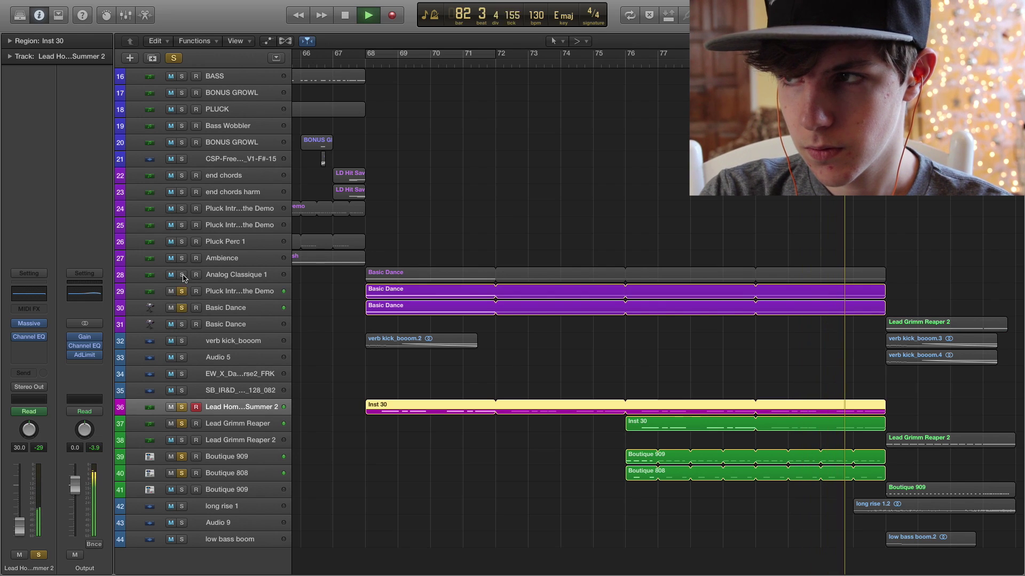
pyautogui.click(182, 275)
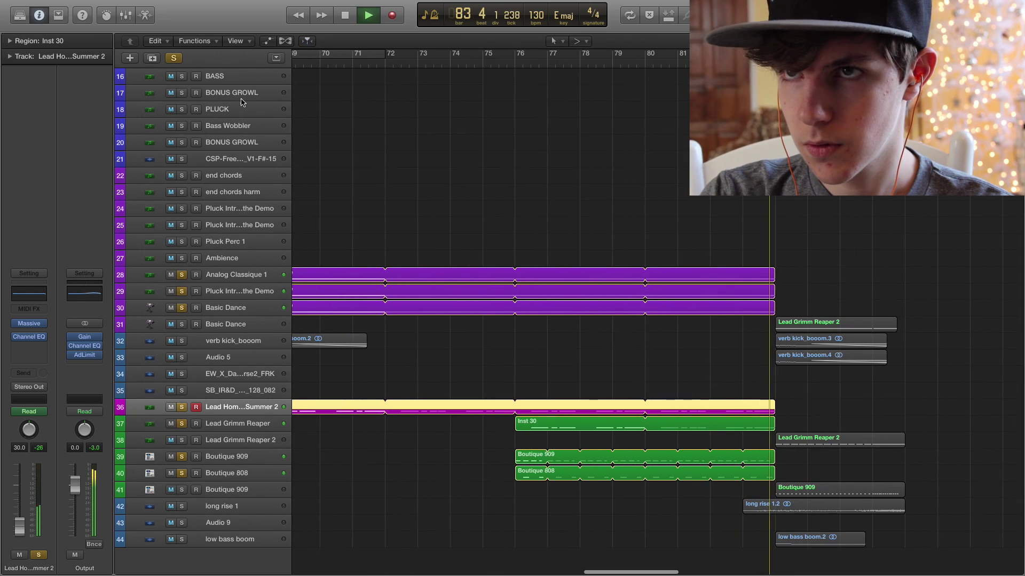
pyautogui.press('space')
pyautogui.hscroll(6, 617, 224)
pyautogui.press('ctrl+alt+super+s')
pyautogui.scroll(1, 584, 102)
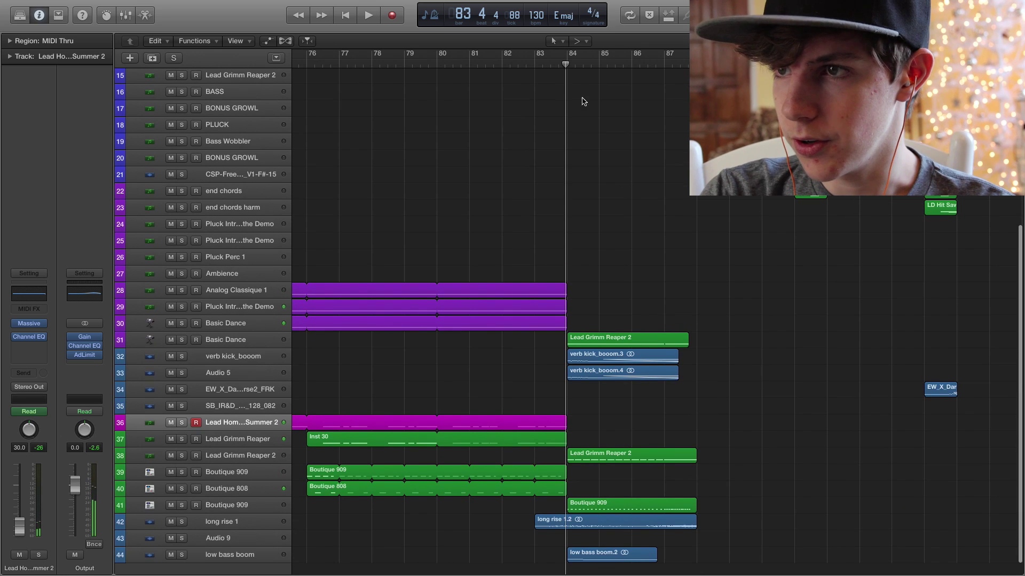
# - Play the start of the section at bar 84 with all tracks, stop, and return the playhead to bar 84
pyautogui.press('space')
pyautogui.scroll(-1, 584, 123)
pyautogui.press('space')
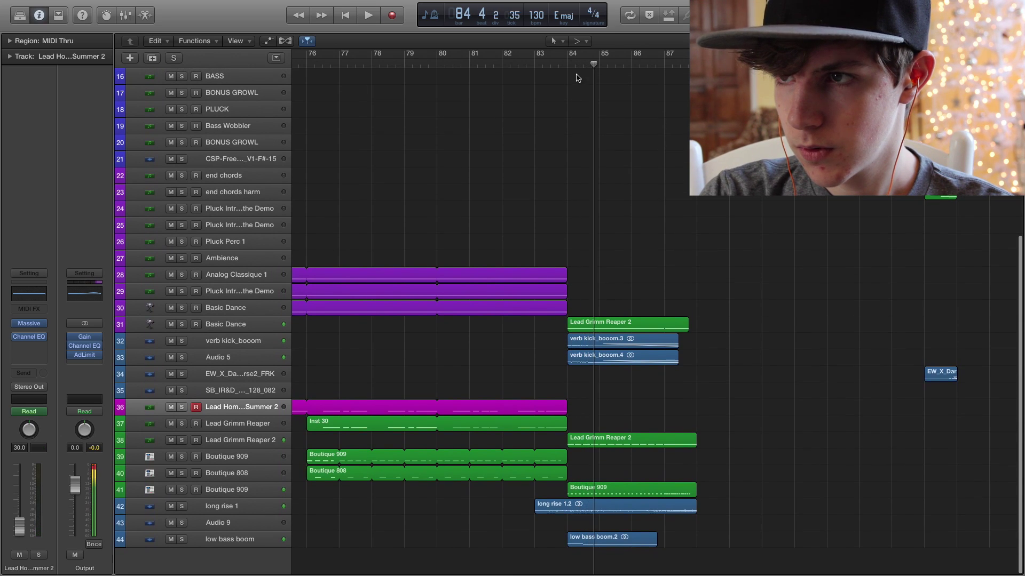
pyautogui.press(',')
# - Solo Lead Grimm Reaper 2 (38), play it from bar 84 while watching its AUPitch settings, and close the plug-in
pyautogui.click(244, 444)
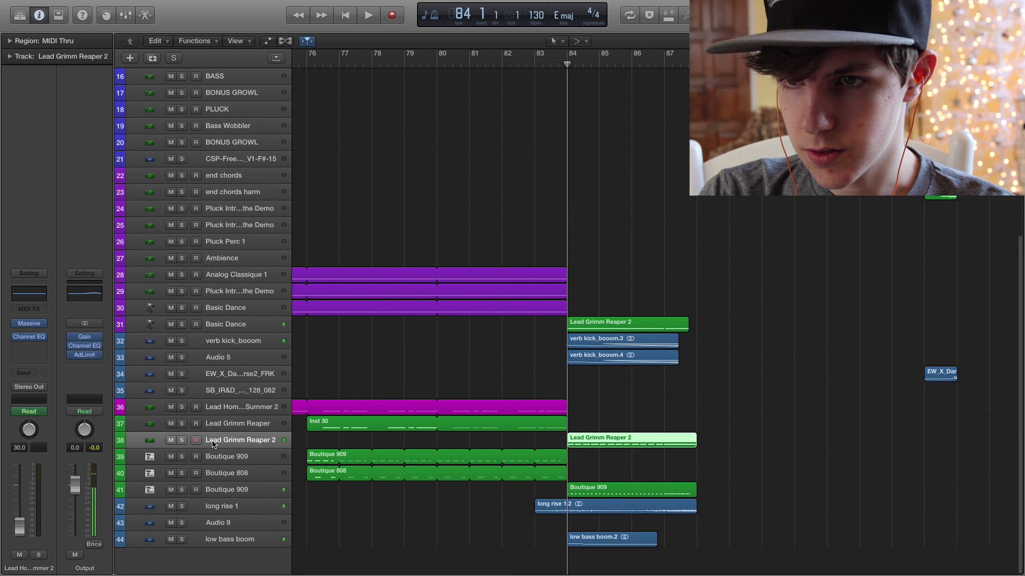
pyautogui.click(182, 440)
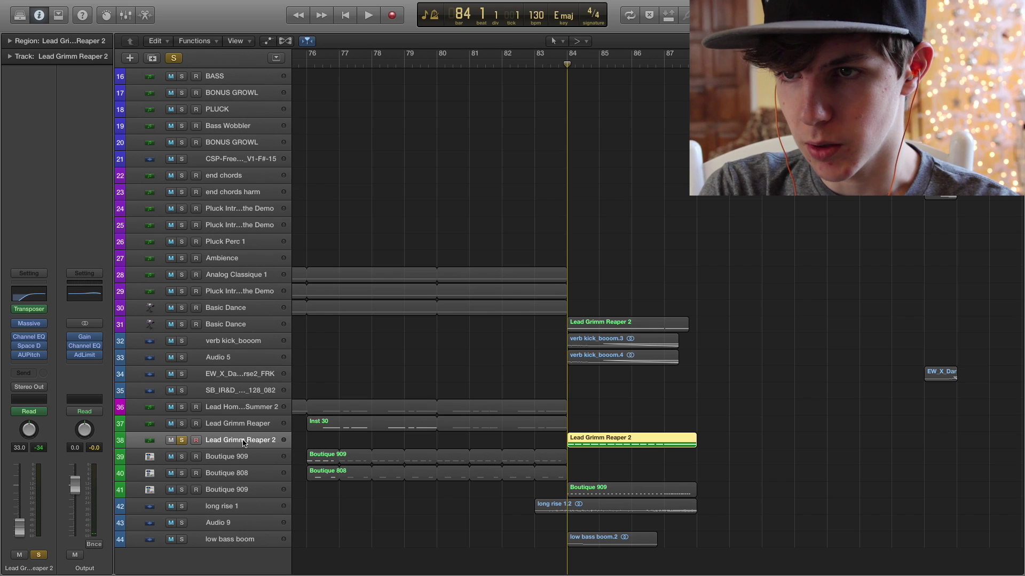
pyautogui.press('space')
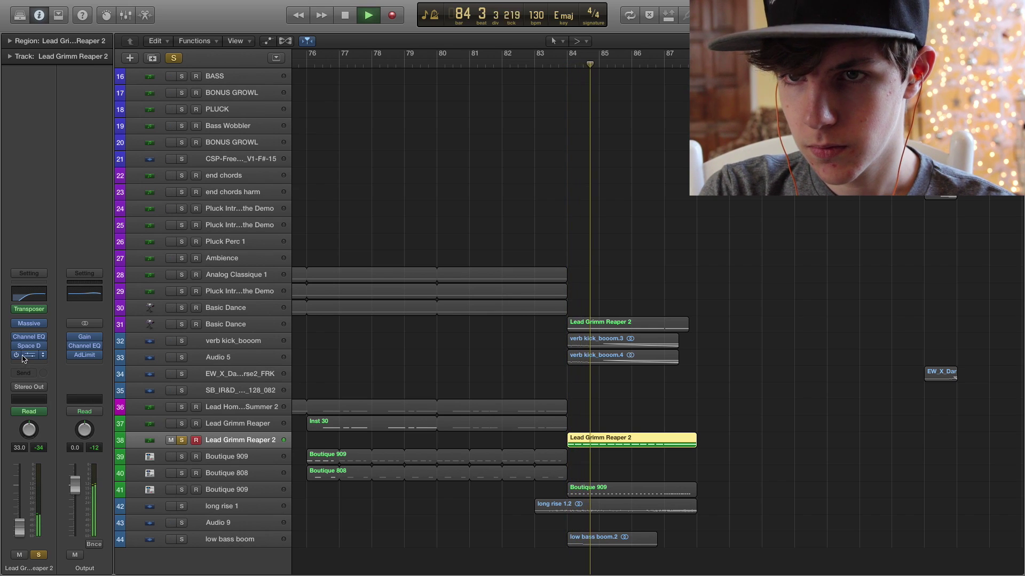
pyautogui.click(31, 360)
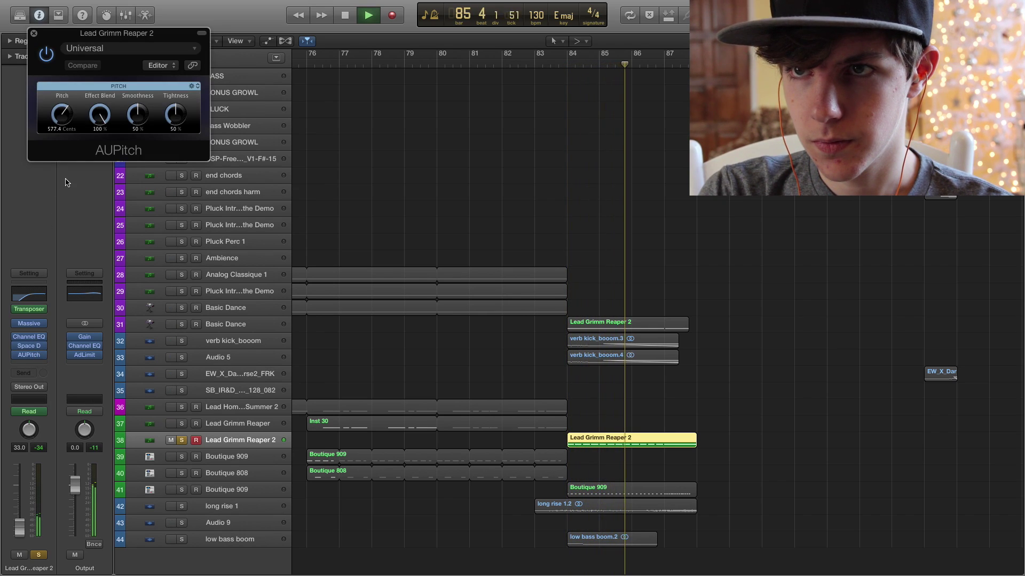
pyautogui.moveTo(62, 114); pyautogui.dragTo(34, 35)
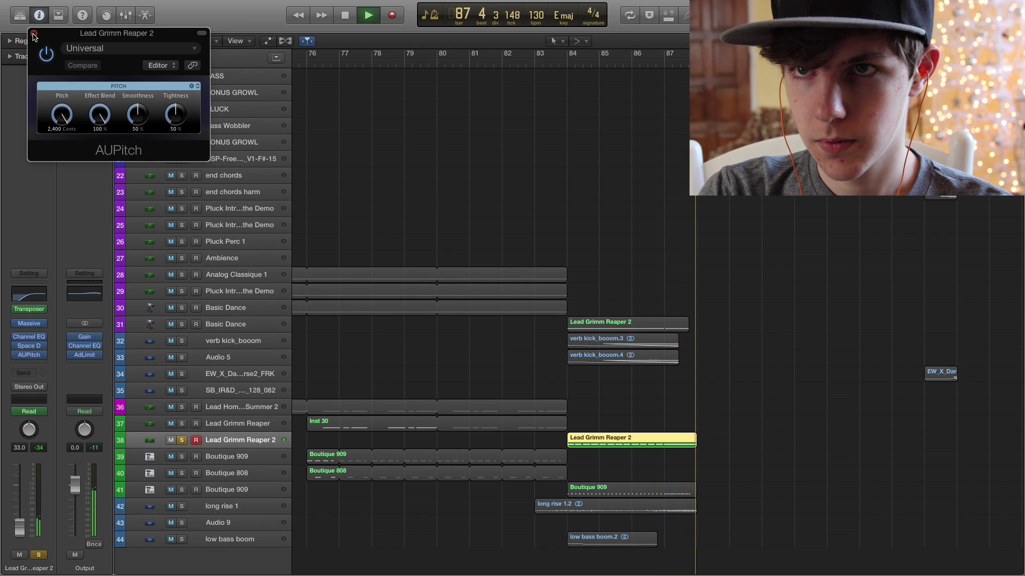
pyautogui.press('space')
pyautogui.click(34, 34)
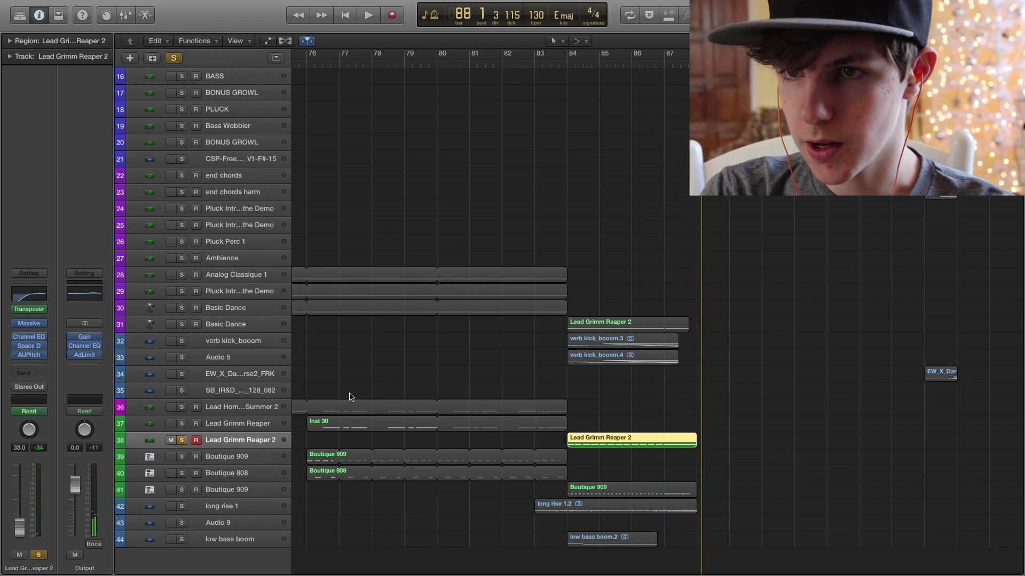
# - Solo only Basic Dance (31), play it from bar 84 while viewing its AUPitch settings, and stop after closing the plug-in
pyautogui.click(183, 325)
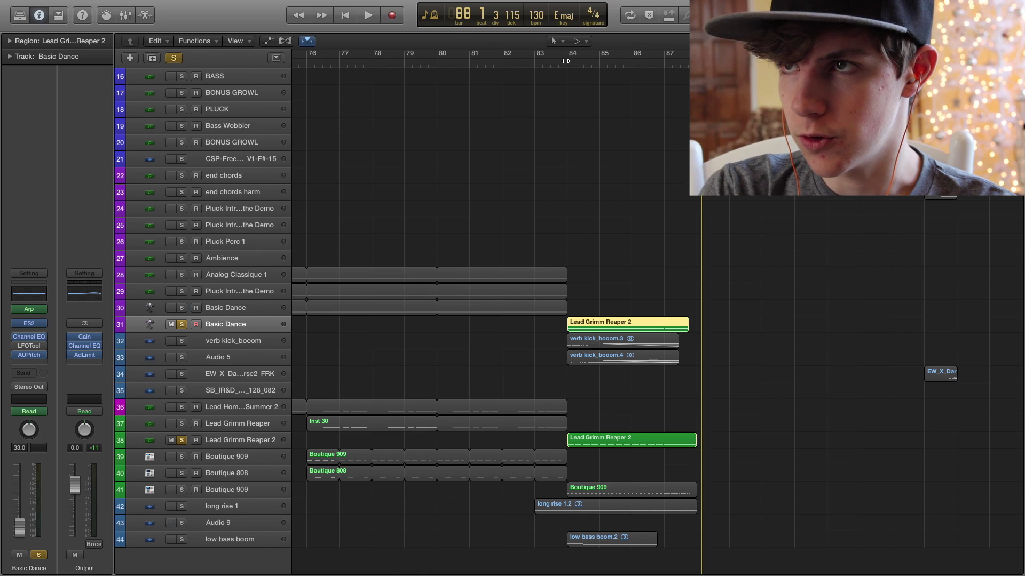
pyautogui.click(181, 440)
pyautogui.press('space')
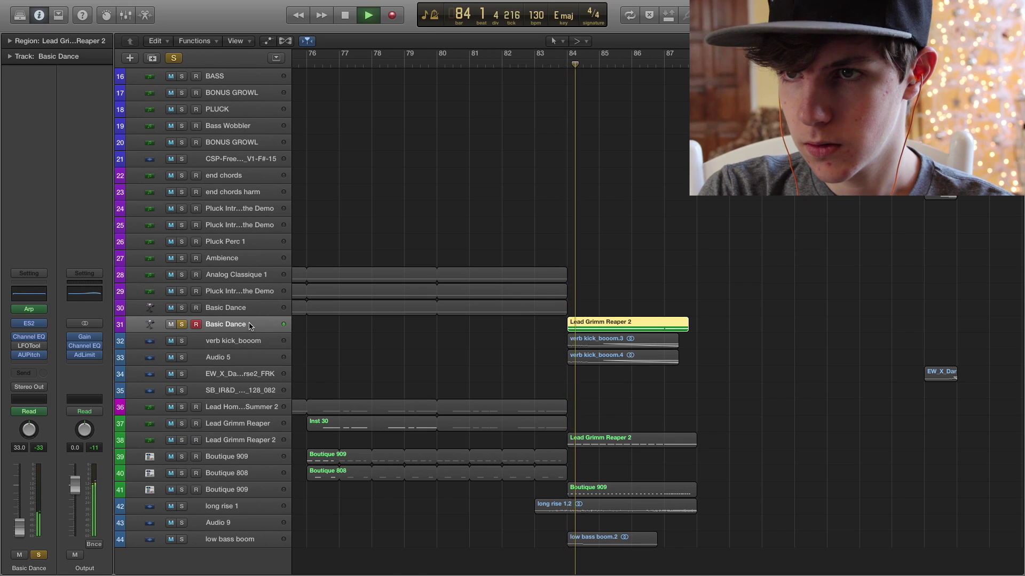
pyautogui.click(41, 355)
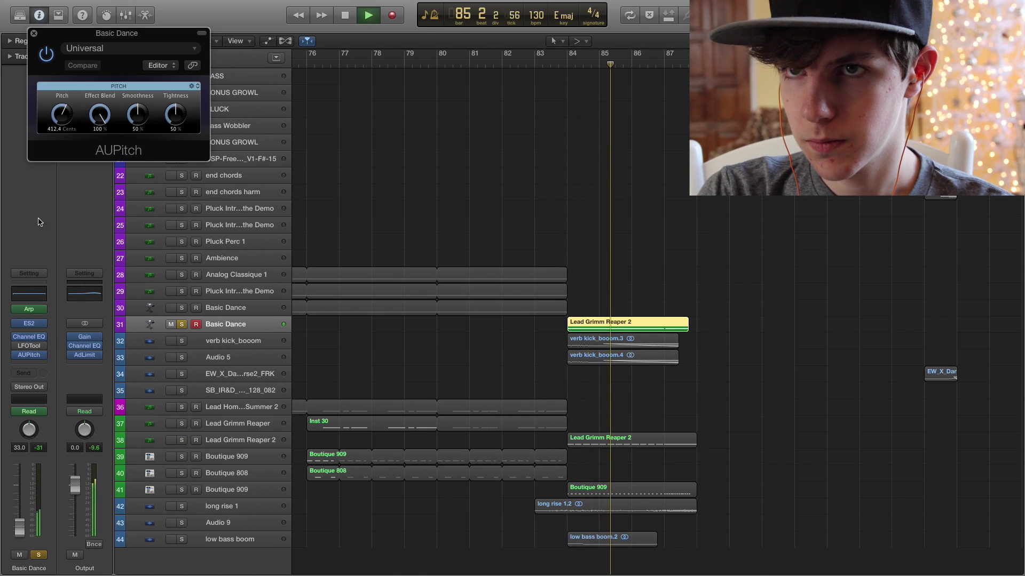
pyautogui.click(34, 34)
pyautogui.press('space')
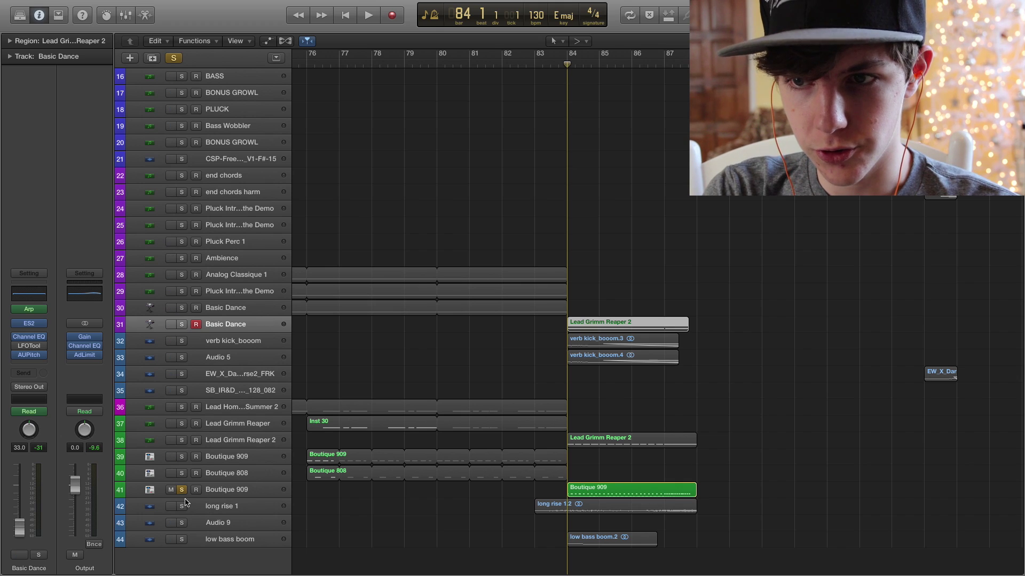
# - Play the soloed Boutique 909 (41) while examining its Channel EQ, close the EQ, and return the playhead to bar 84
pyautogui.press('space')
pyautogui.click(224, 490)
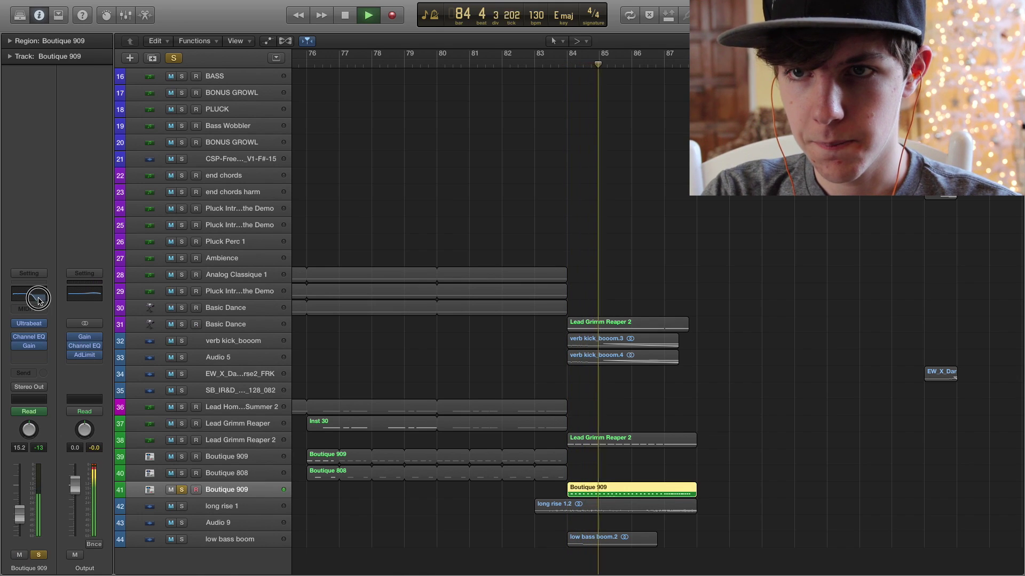
pyautogui.click(37, 298)
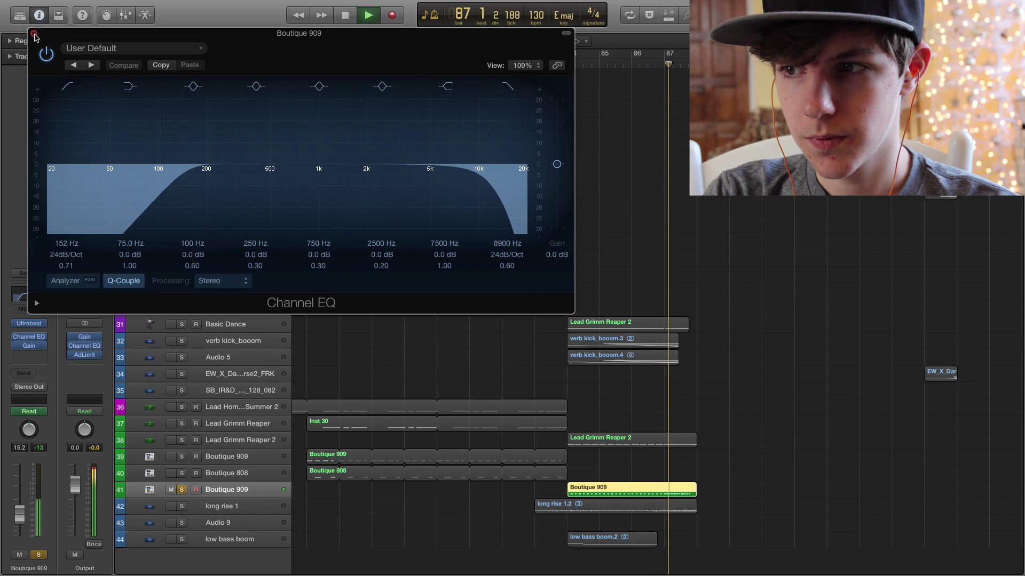
pyautogui.press('space')
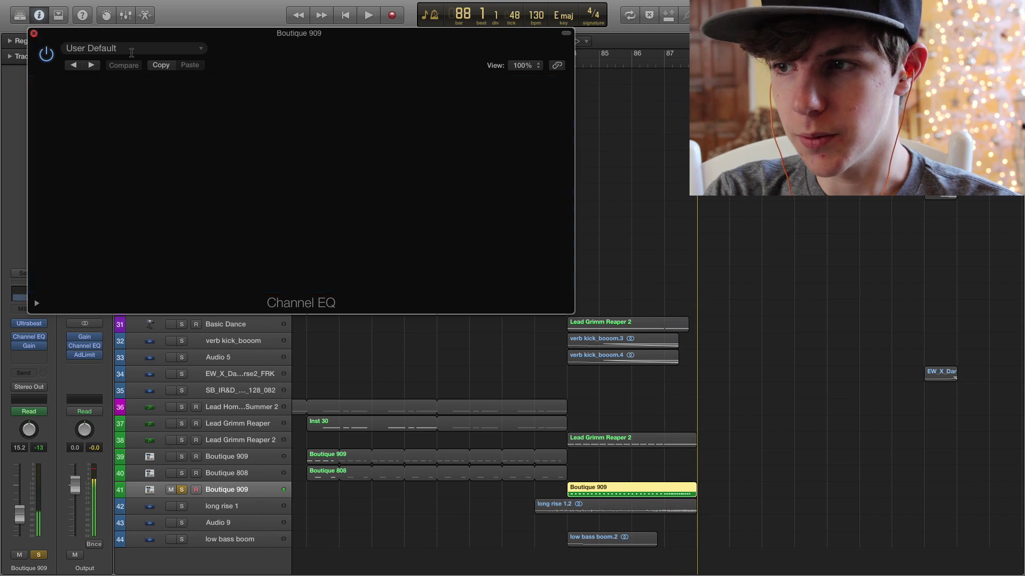
pyautogui.press('super+w')
pyautogui.click(569, 65)
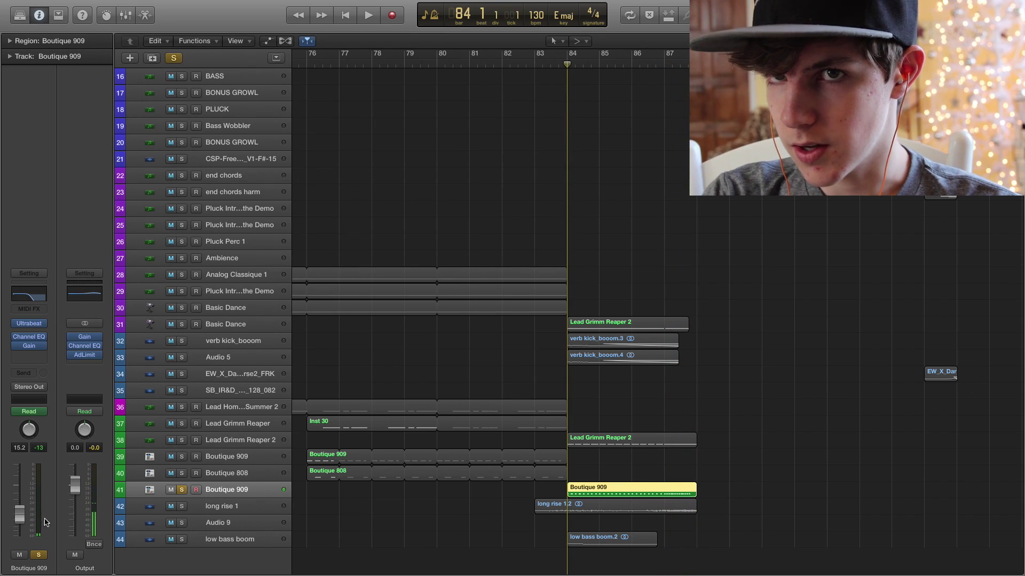
# - Solo only long rise 1, play it from bar 84 while watching its Channel EQ curve, close the EQ, and clear the solo
pyautogui.click(181, 507)
pyautogui.click(181, 491)
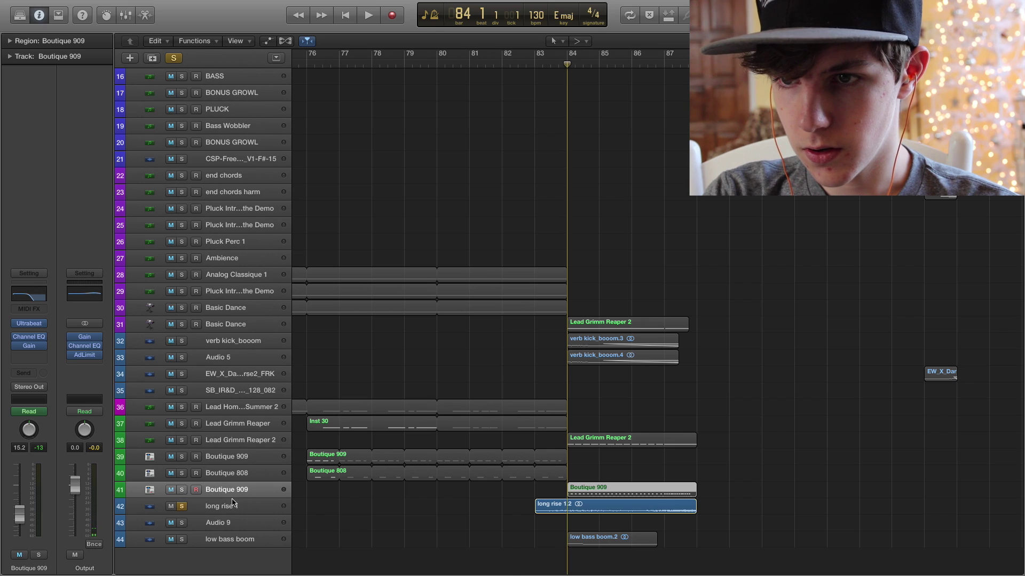
pyautogui.click(232, 504)
pyautogui.click(25, 303)
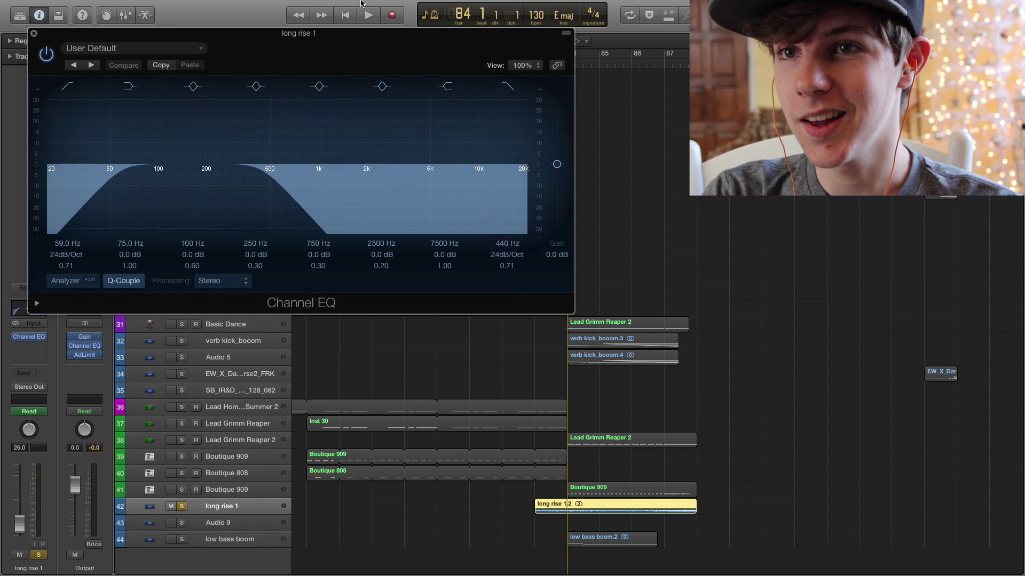
pyautogui.press('space')
pyautogui.moveTo(351, 56); pyautogui.dragTo(589, 114)
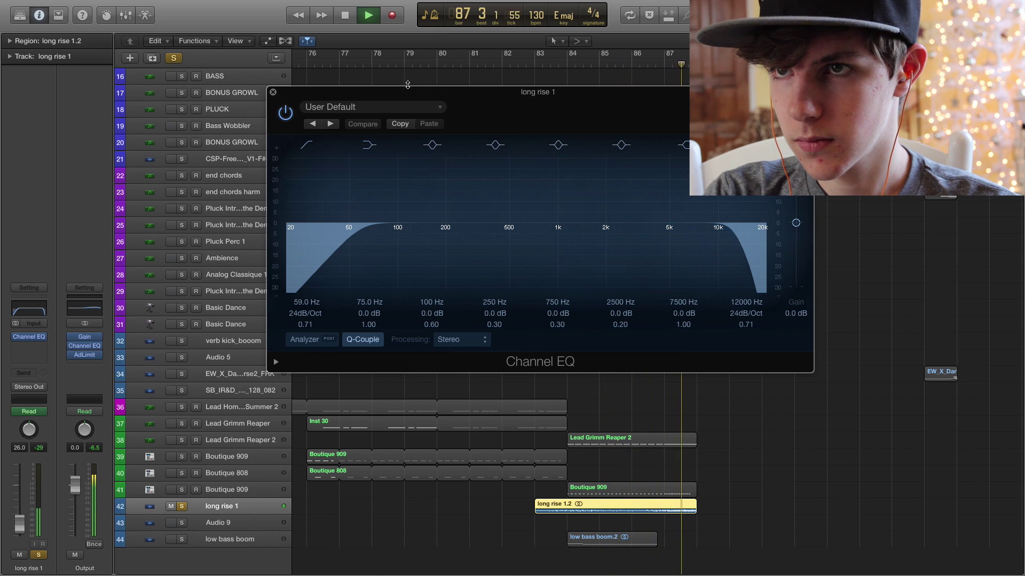
pyautogui.press('space')
pyautogui.press('super+w')
pyautogui.click(182, 506)
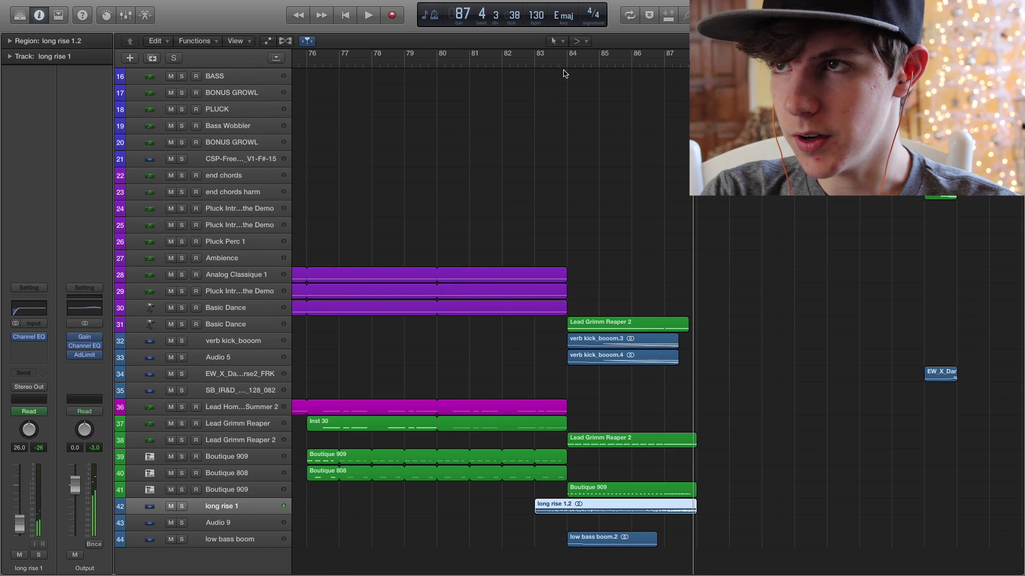
# - Play all tracks from bar 84 through the build-up into the drop at bar 88, and stop with the drum tracks in view
pyautogui.click(565, 64)
pyautogui.press('space')
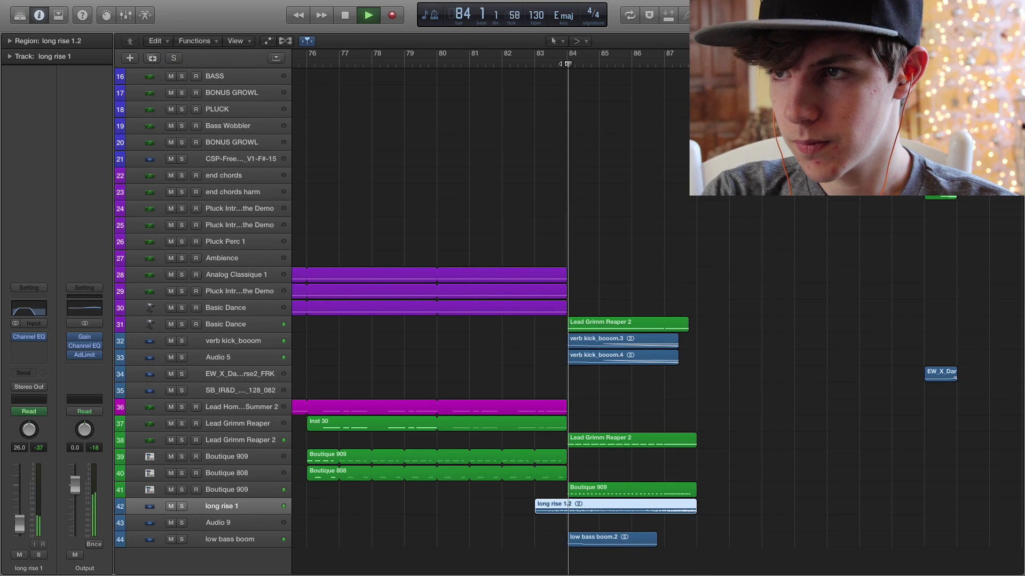
pyautogui.click(614, 166)
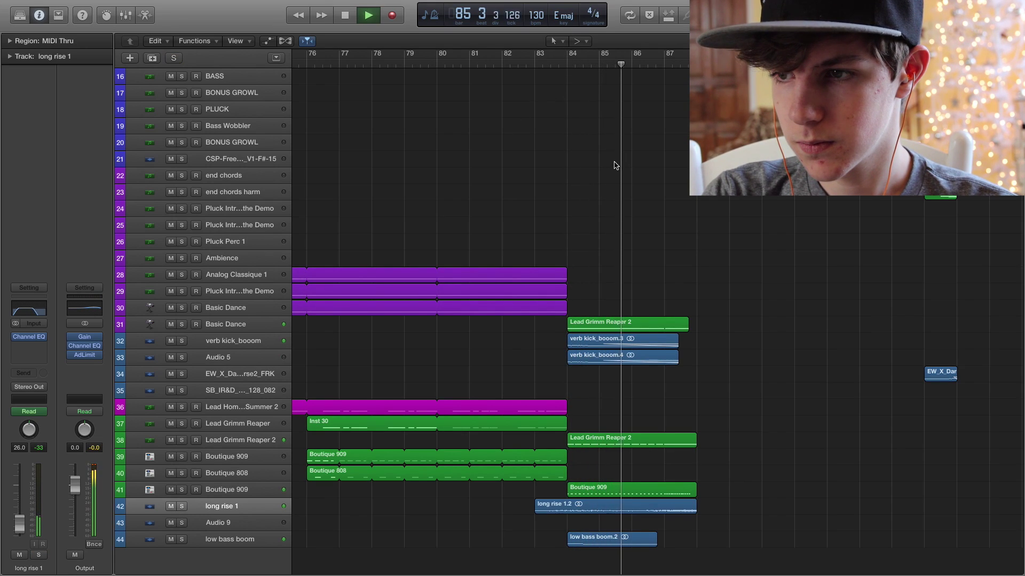
pyautogui.hscroll(3, 617, 164)
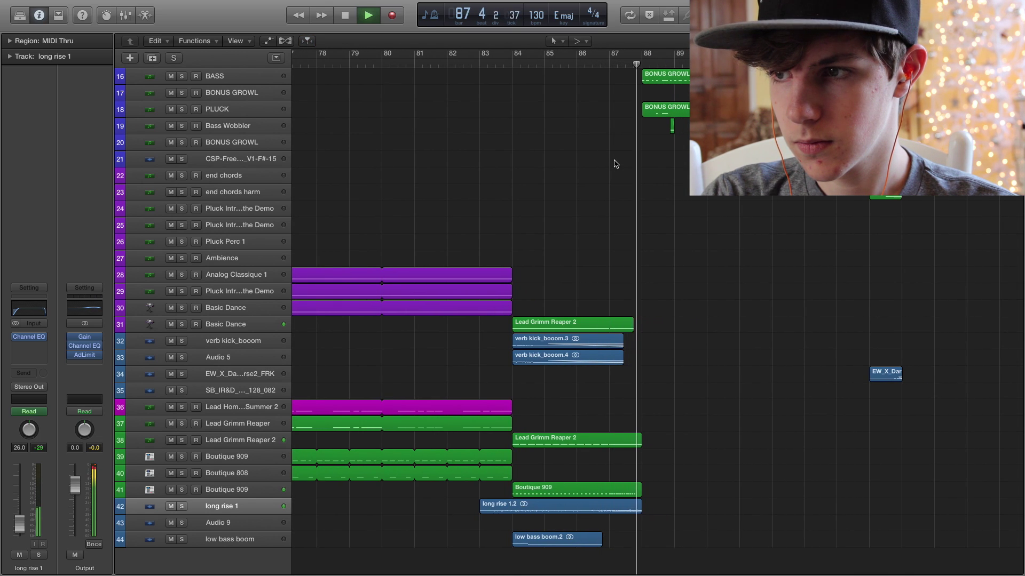
pyautogui.scroll(10, 614, 163)
pyautogui.press('space')
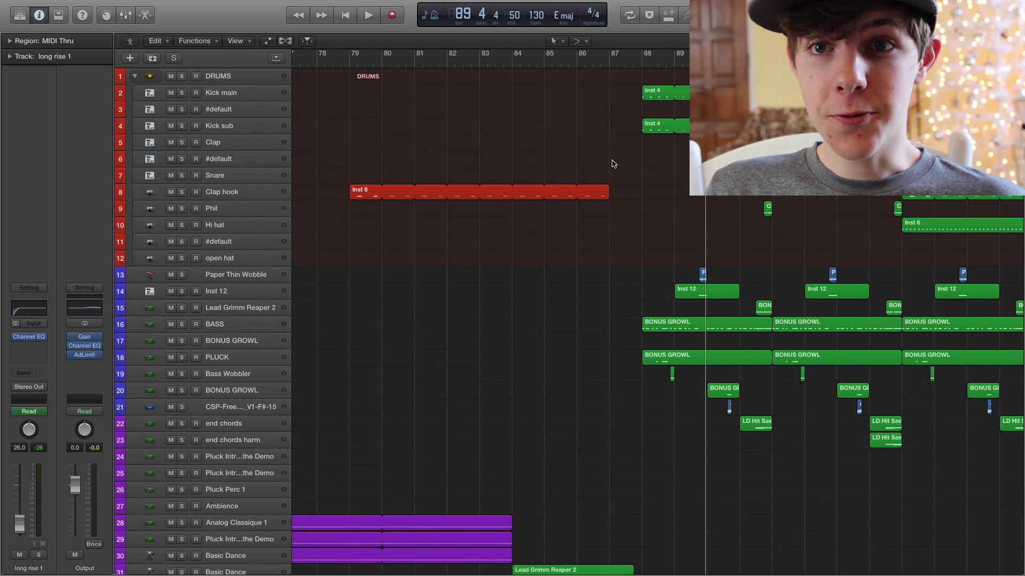